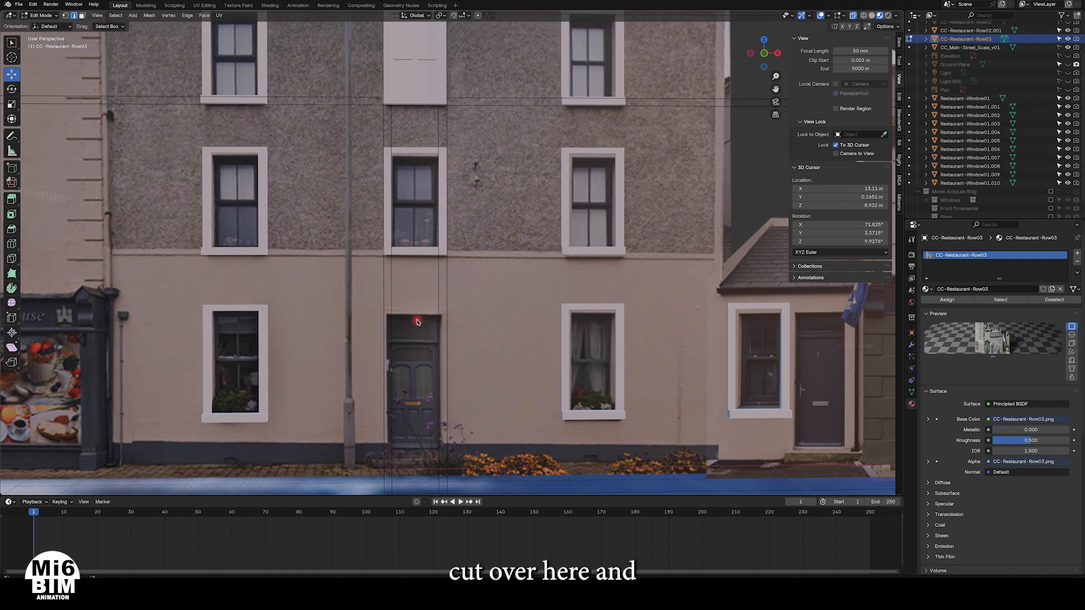
Step: Add two horizontal loop cuts above the ground-floor door, the upper one level with the window frames' tops and the lower one just beneath it
{"action": "key", "text": "ctrl+r"}
{"action": "left_click", "coordinate": [391, 319]}
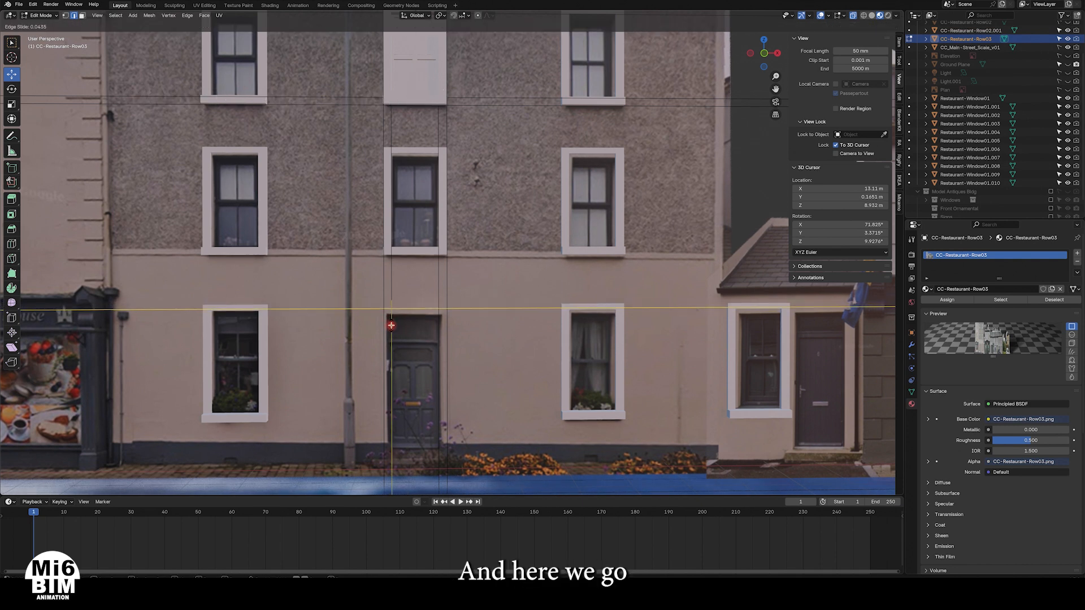
{"action": "left_click", "coordinate": [391, 326]}
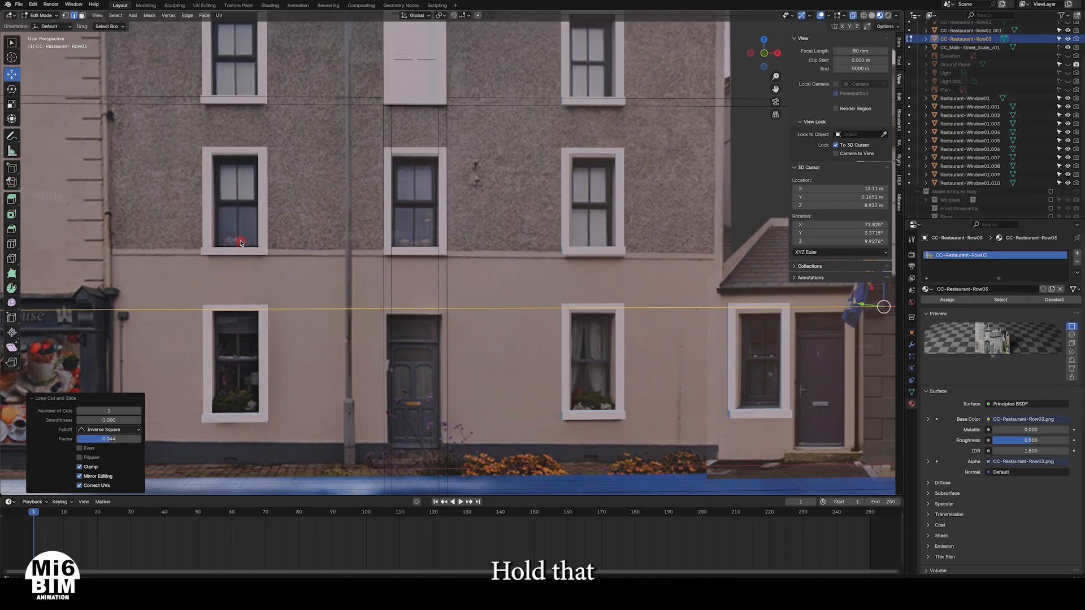
{"action": "scroll", "coordinate": [281, 206], "scroll_direction": "down", "scroll_amount": 2}
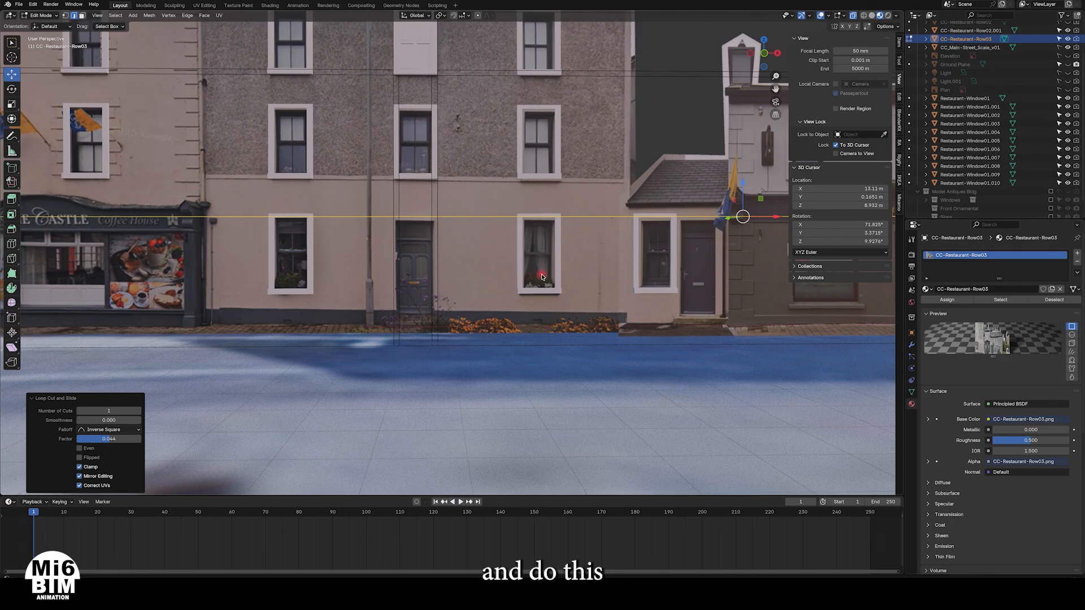
{"action": "scroll", "coordinate": [376, 214], "scroll_direction": "up", "scroll_amount": 2}
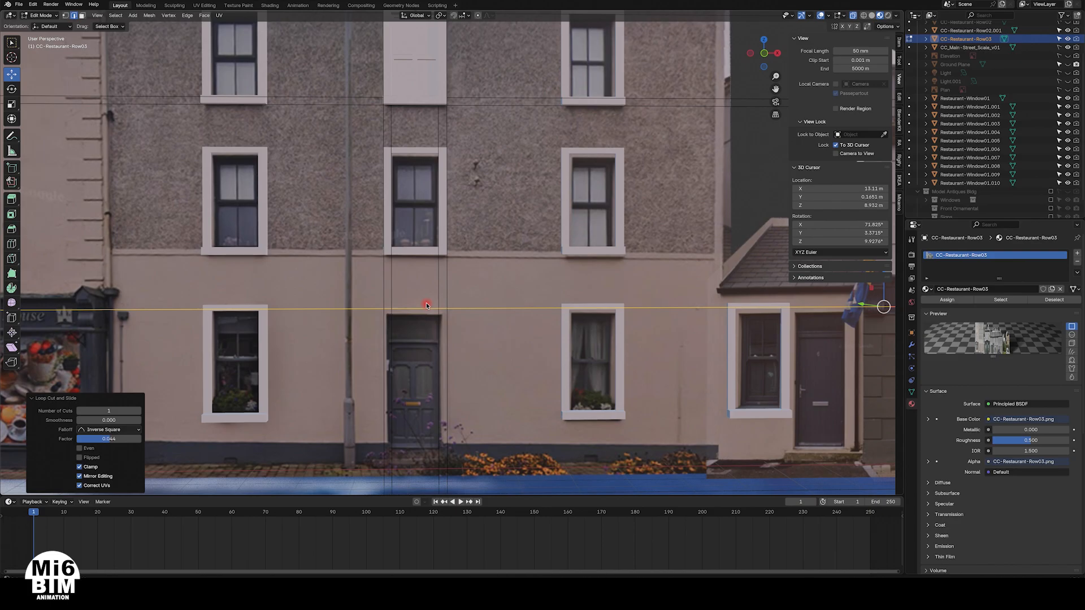
{"action": "key", "text": "g"}
{"action": "key", "text": "g"}
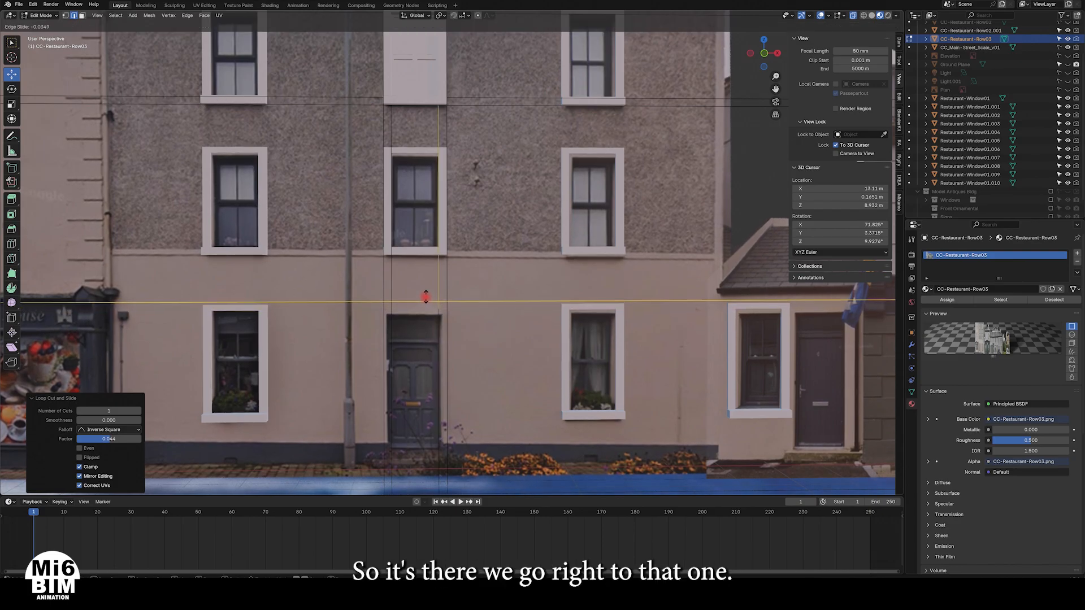
{"action": "left_click", "coordinate": [424, 297]}
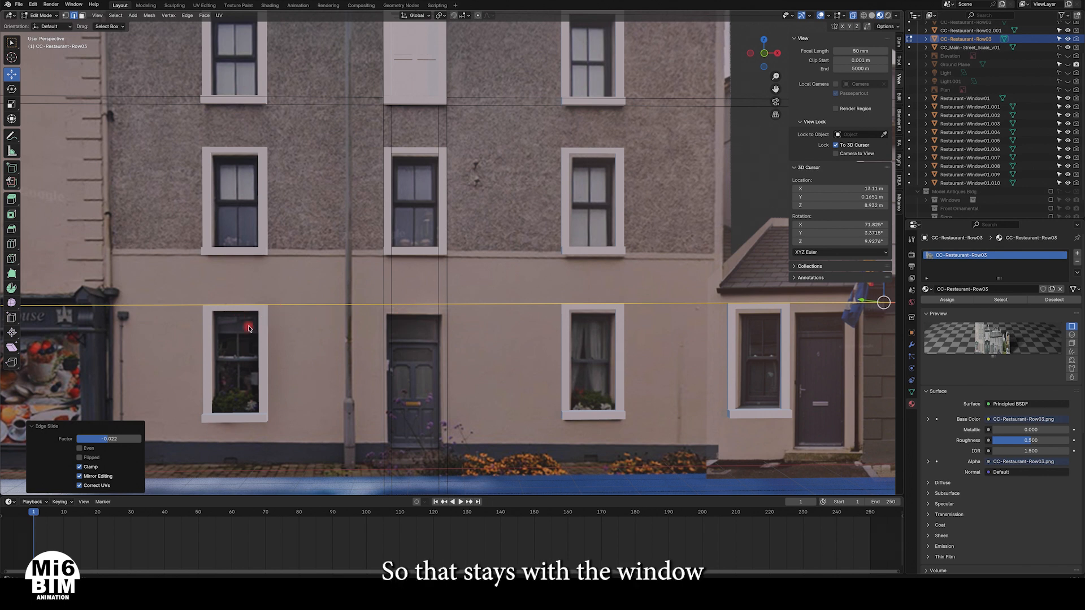
{"action": "left_click", "coordinate": [390, 318]}
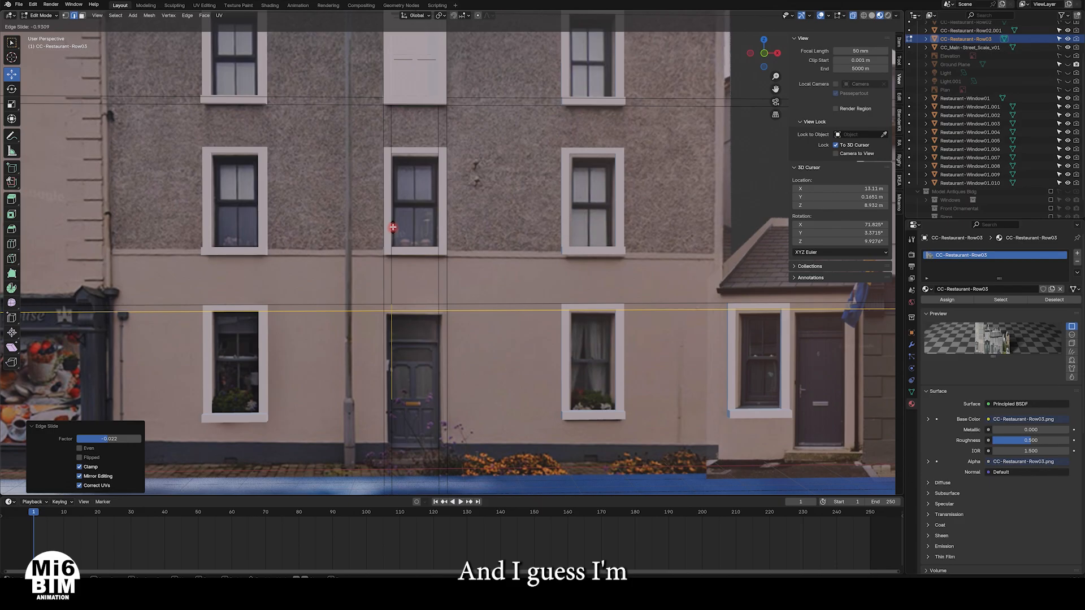
{"action": "left_click", "coordinate": [393, 227]}
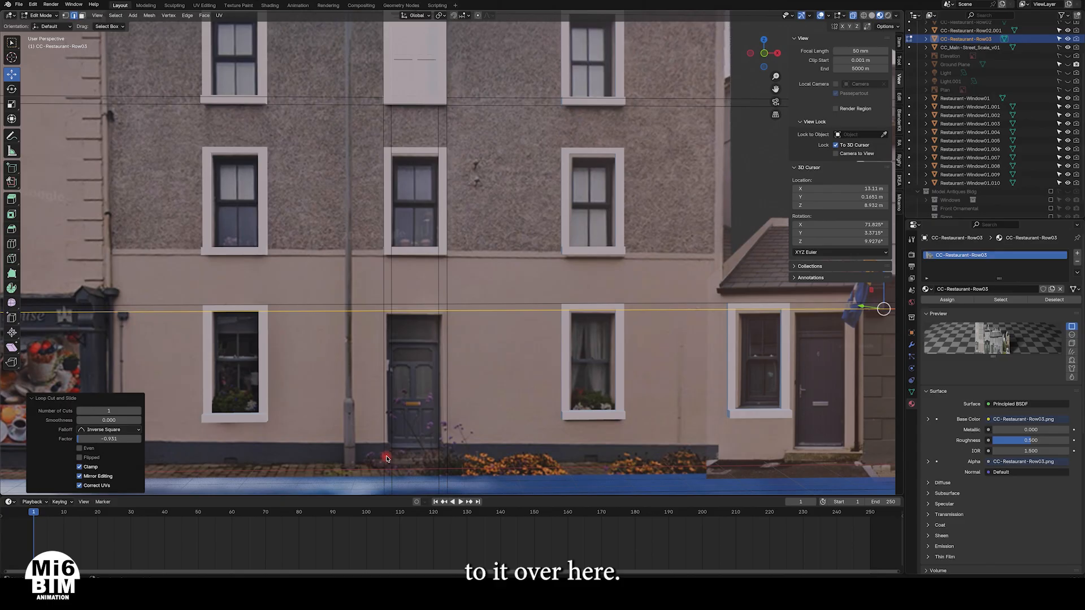
Step: Add two horizontal loop cuts at the foot of the door to outline the doorstep, using slide factors of about 0.788 and 0.812
{"action": "key", "text": "g"}
{"action": "key", "text": "g"}
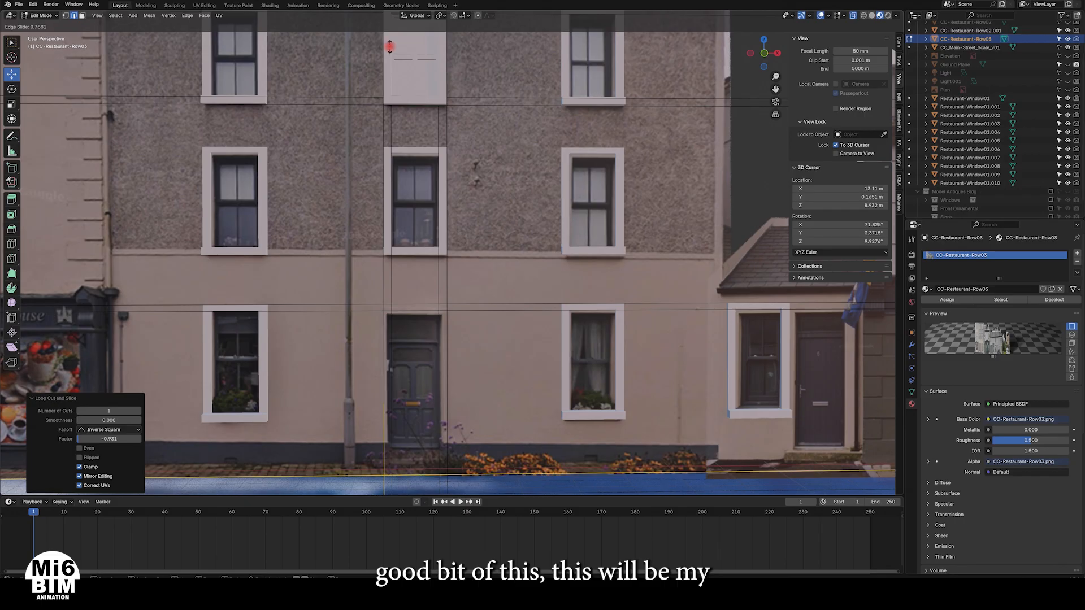
{"action": "left_click", "coordinate": [388, 46]}
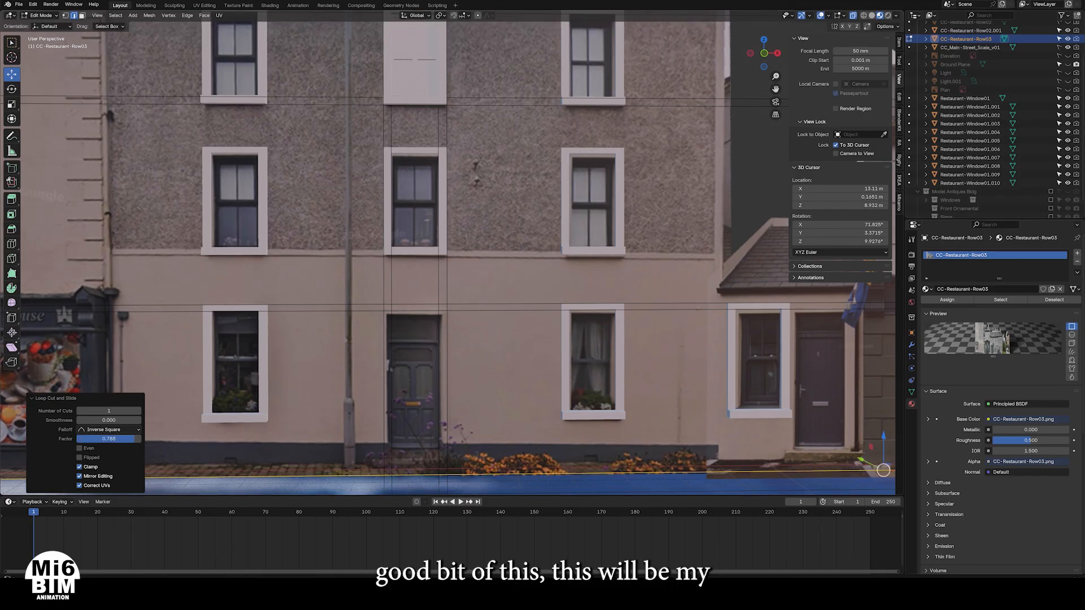
{"action": "key", "text": "ctrl+r"}
{"action": "left_click", "coordinate": [392, 458]}
{"action": "left_click_drag", "start_coordinate": [391, 456], "coordinate": [468, 36]}
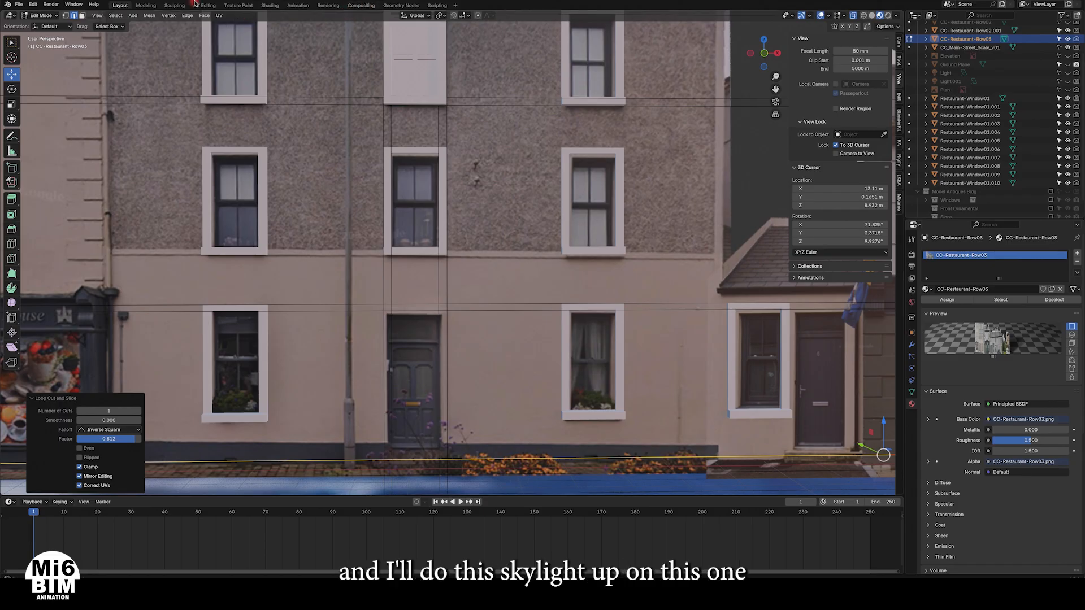
Step: Add a horizontal loop cut between the door leaf and its skylight, with a slide factor of about -0.549
{"action": "key", "text": "ctrl+r"}
{"action": "left_click", "coordinate": [419, 347]}
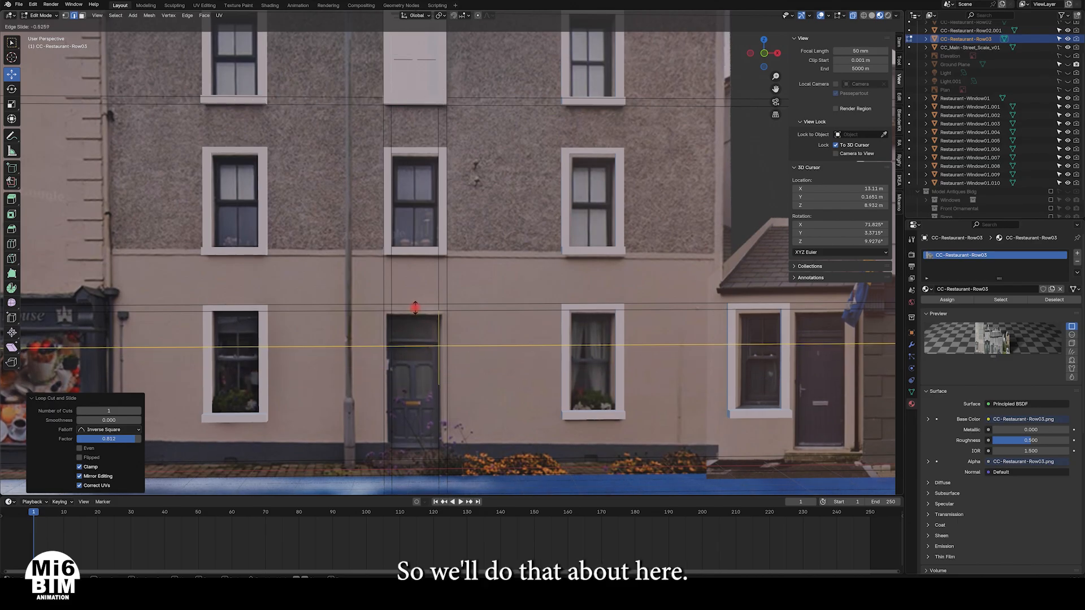
{"action": "left_click", "coordinate": [416, 305]}
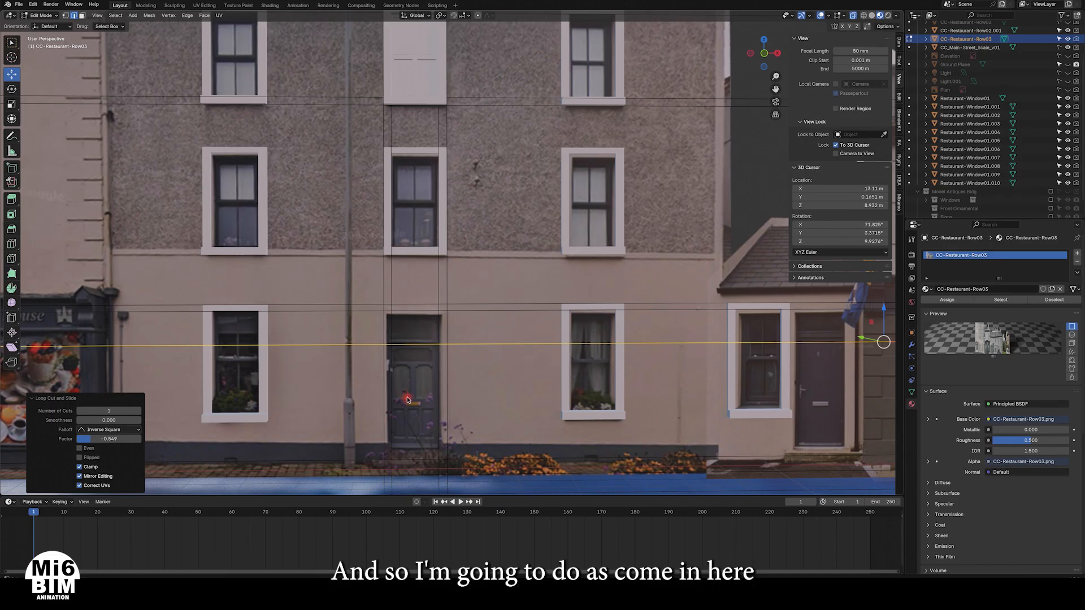
Step: Switch to face selection, select the three doorstep faces beneath the door and extrude them outward along the Y axis
{"action": "middle_click_drag", "start_coordinate": [413, 421], "coordinate": [442, 372]}
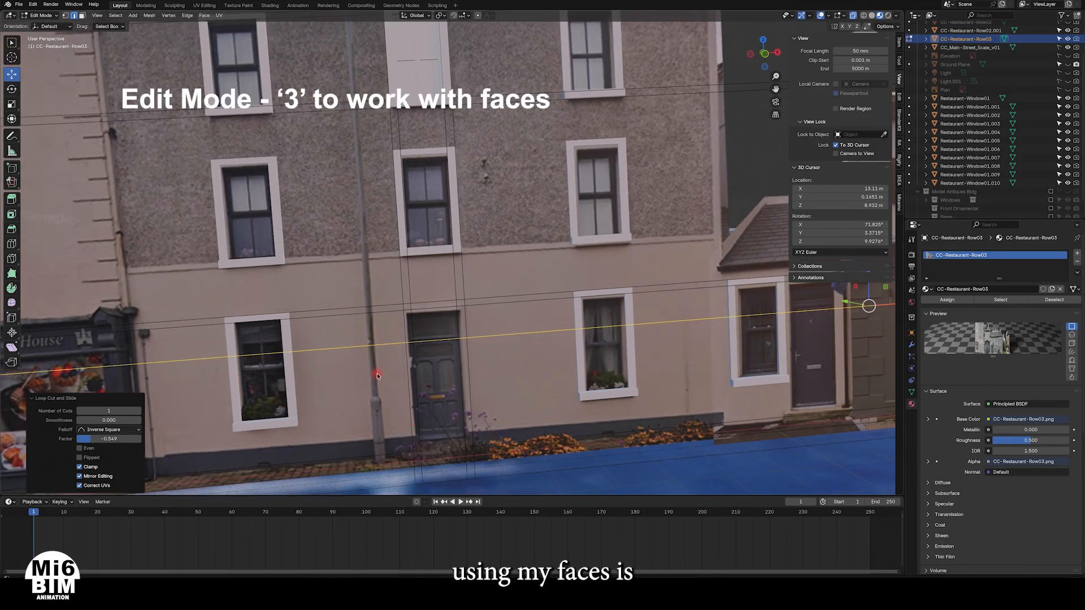
{"action": "key", "text": "3"}
{"action": "scroll", "coordinate": [416, 339], "scroll_direction": "up", "scroll_amount": 4}
{"action": "middle_click_drag", "start_coordinate": [416, 377], "coordinate": [376, 170], "text": "shift"}
{"action": "middle_click_drag", "start_coordinate": [509, 226], "coordinate": [545, 281]}
{"action": "scroll", "coordinate": [353, 271], "scroll_direction": "up", "scroll_amount": 1}
{"action": "middle_click_drag", "start_coordinate": [353, 270], "coordinate": [354, 341], "text": "shift"}
{"action": "mouse_move", "coordinate": [416, 400]}
{"action": "middle_mouse_down"}
{"action": "mouse_move", "coordinate": [411, 358]}
{"action": "mouse_move", "coordinate": [484, 272]}
{"action": "mouse_move", "coordinate": [405, 392]}
{"action": "mouse_move", "coordinate": [428, 390]}
{"action": "middle_mouse_up"}
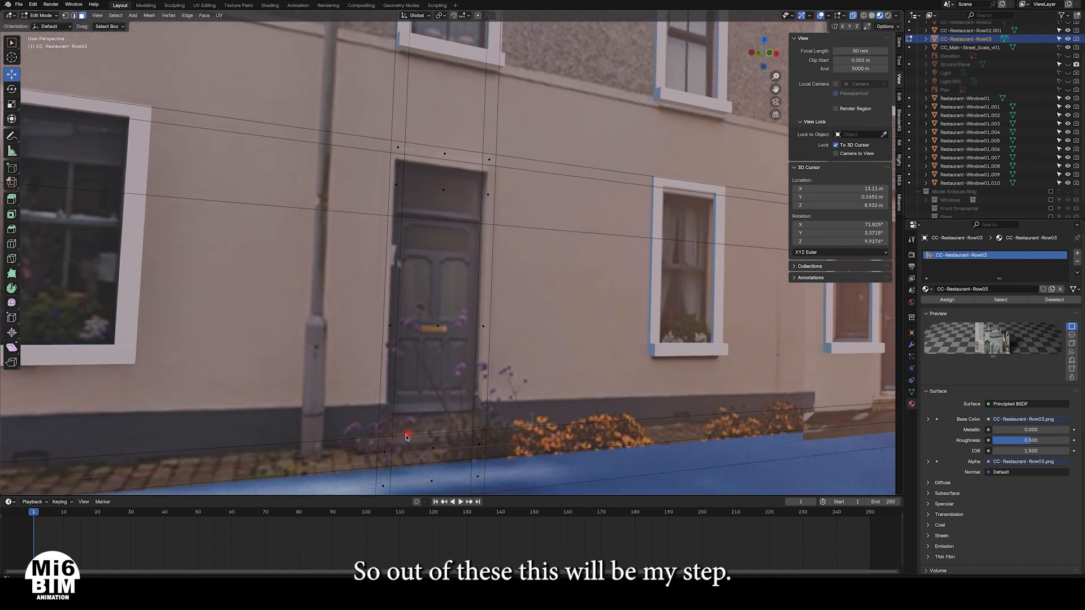
{"action": "left_click", "coordinate": [387, 448]}
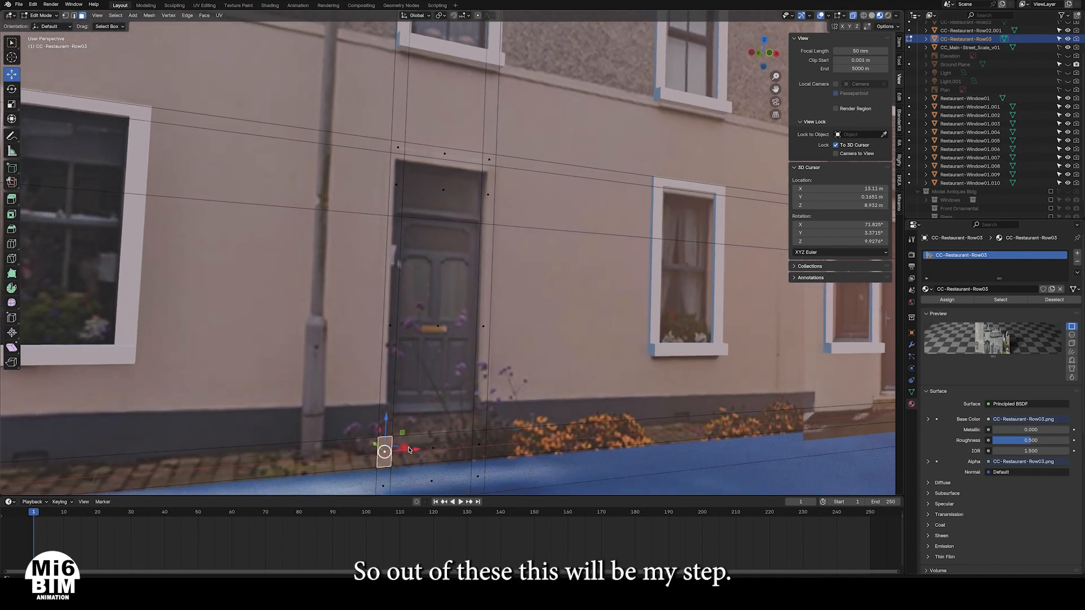
{"action": "left_click", "coordinate": [444, 445], "text": "shift"}
{"action": "left_click", "coordinate": [484, 446], "text": "shift"}
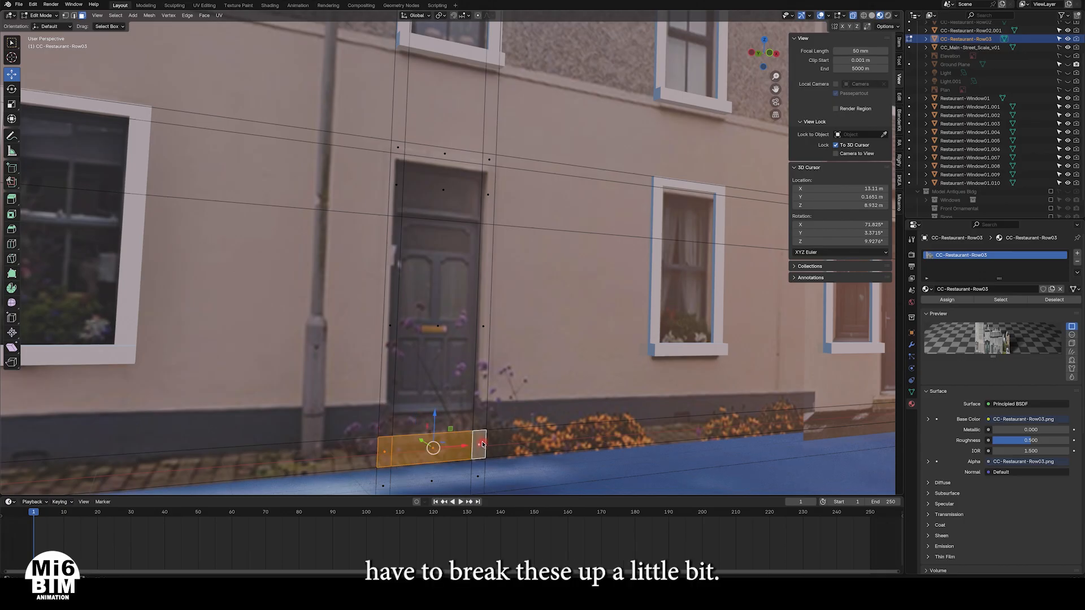
{"action": "key", "text": "e"}
{"action": "key", "text": "y"}
{"action": "left_click", "coordinate": [425, 446]}
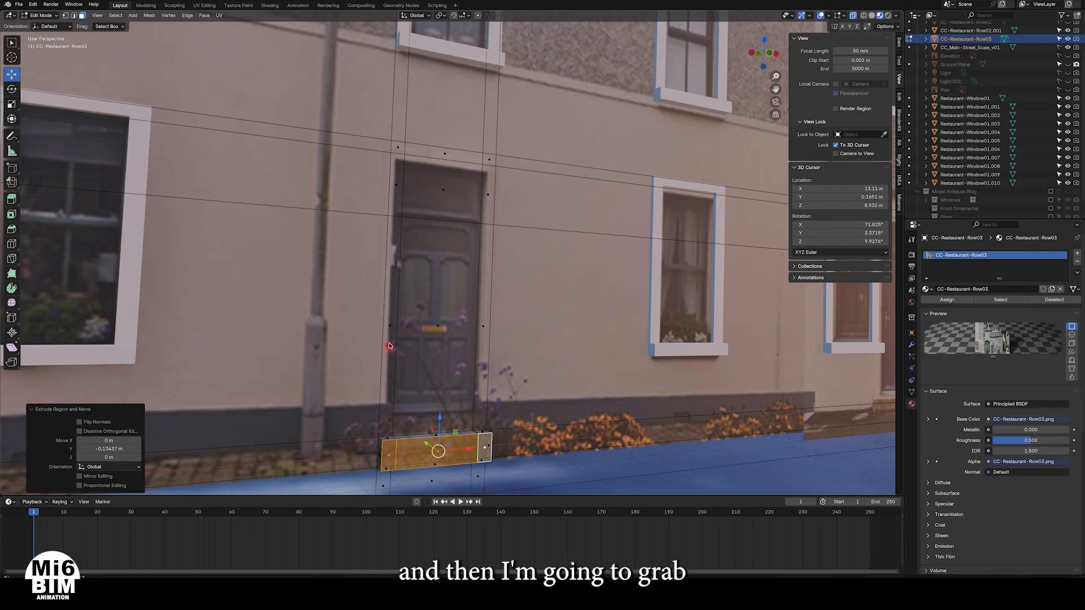
Step: Add the side and top surround faces of the door to the doorstep selection and extrude them all outward along Y by about 0.053 m
{"action": "left_click", "coordinate": [393, 318], "text": "shift"}
{"action": "left_click", "coordinate": [397, 189], "text": "shift"}
{"action": "left_click", "coordinate": [402, 150], "text": "shift"}
{"action": "left_click", "coordinate": [437, 151], "text": "shift"}
{"action": "left_click", "coordinate": [489, 161], "text": "shift"}
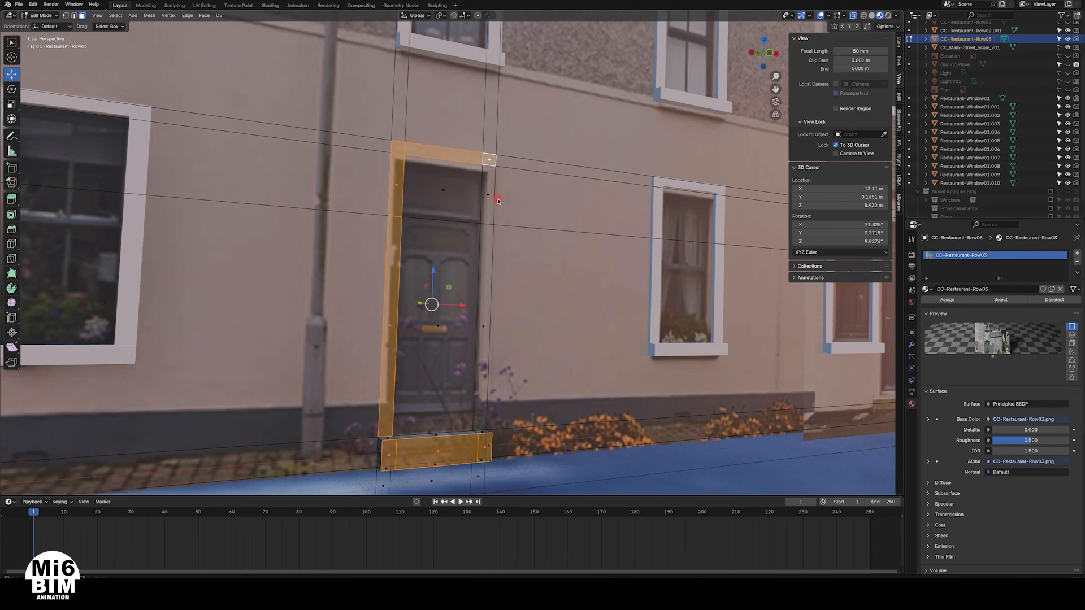
{"action": "left_click", "coordinate": [487, 197], "text": "shift"}
{"action": "left_click", "coordinate": [485, 317], "text": "shift"}
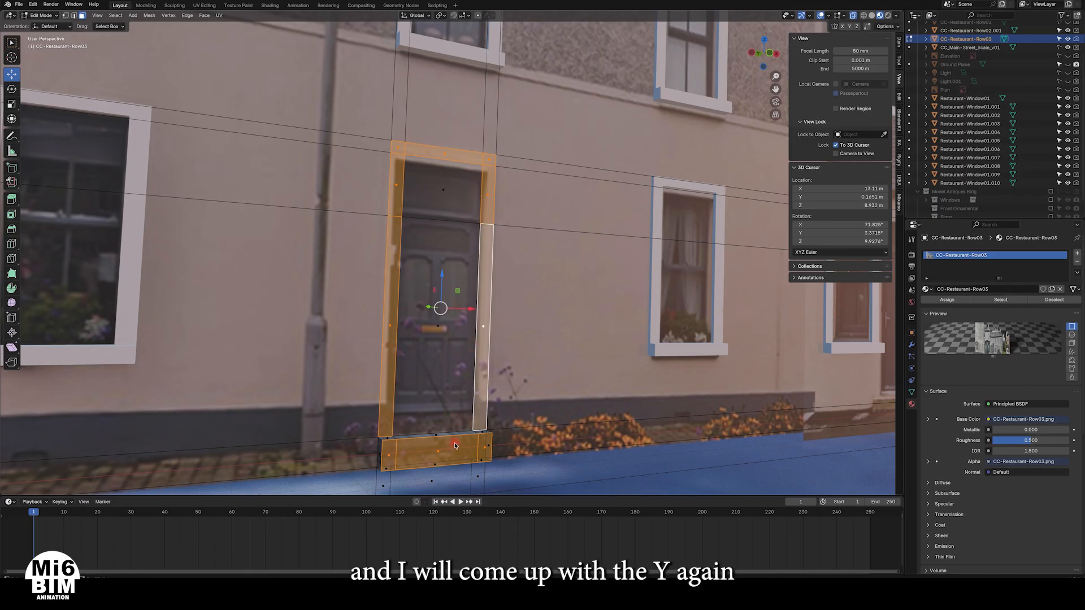
{"action": "key", "text": "e"}
{"action": "key", "text": "y"}
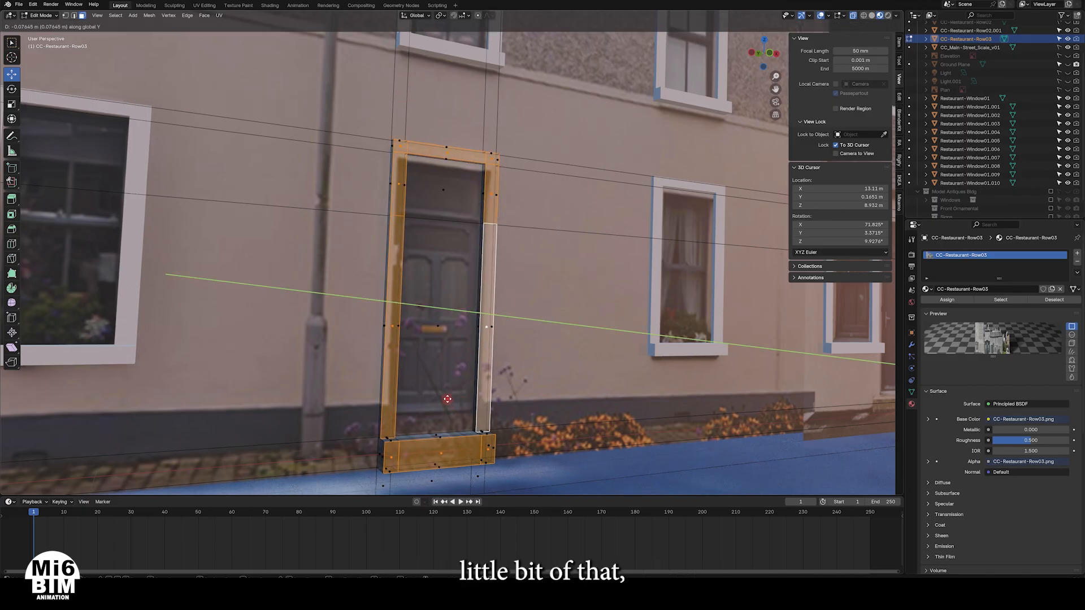
{"action": "left_click", "coordinate": [447, 399]}
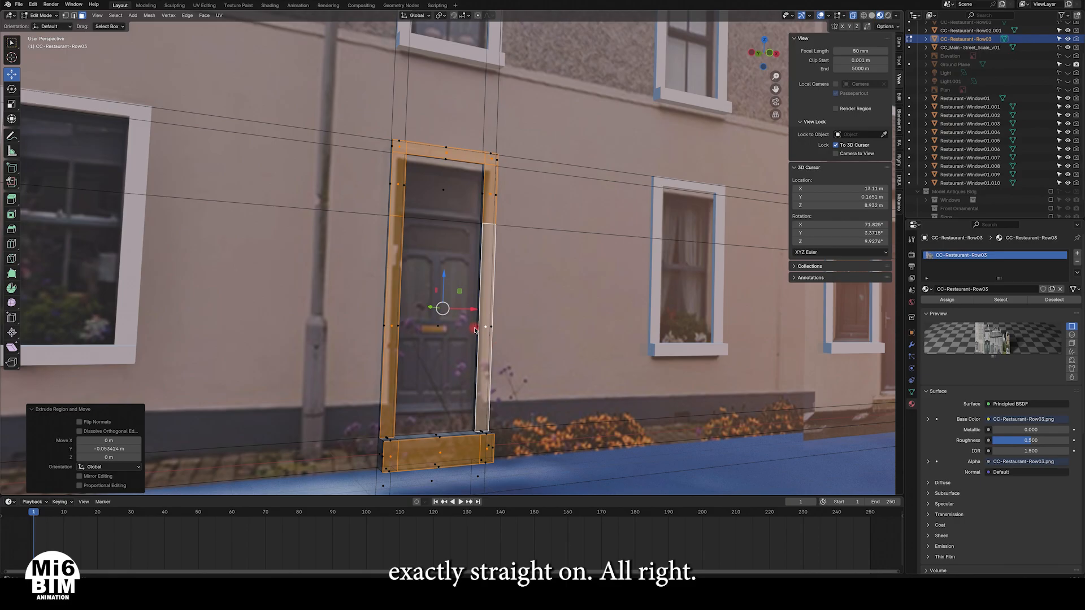
Step: Select only the skylight and door leaf faces and extrude them inward along Y by about 0.10 m
{"action": "left_click", "coordinate": [446, 191]}
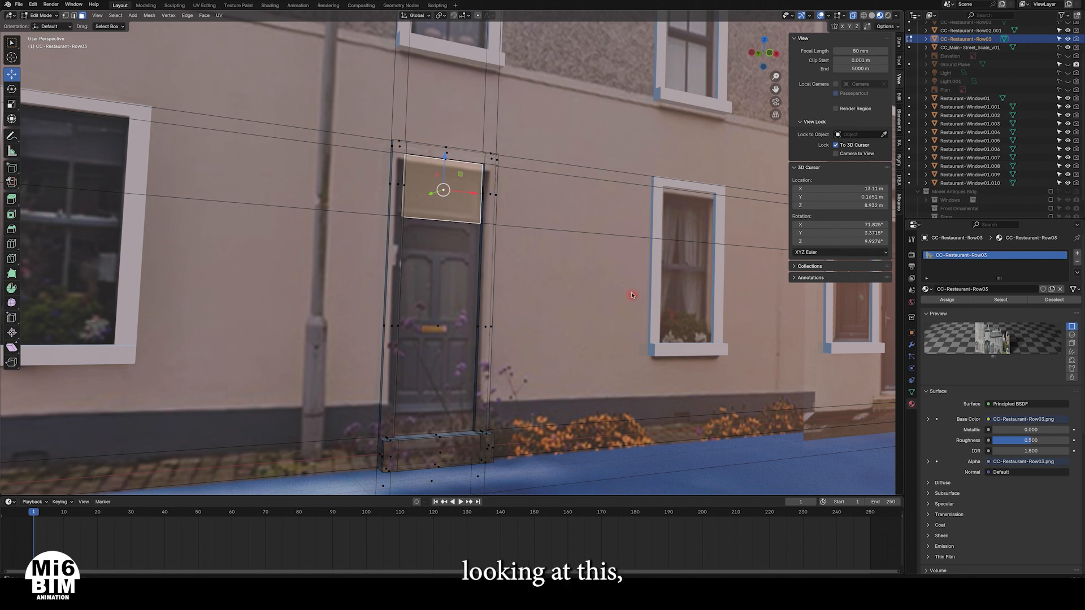
{"action": "left_click", "coordinate": [441, 326], "text": "shift"}
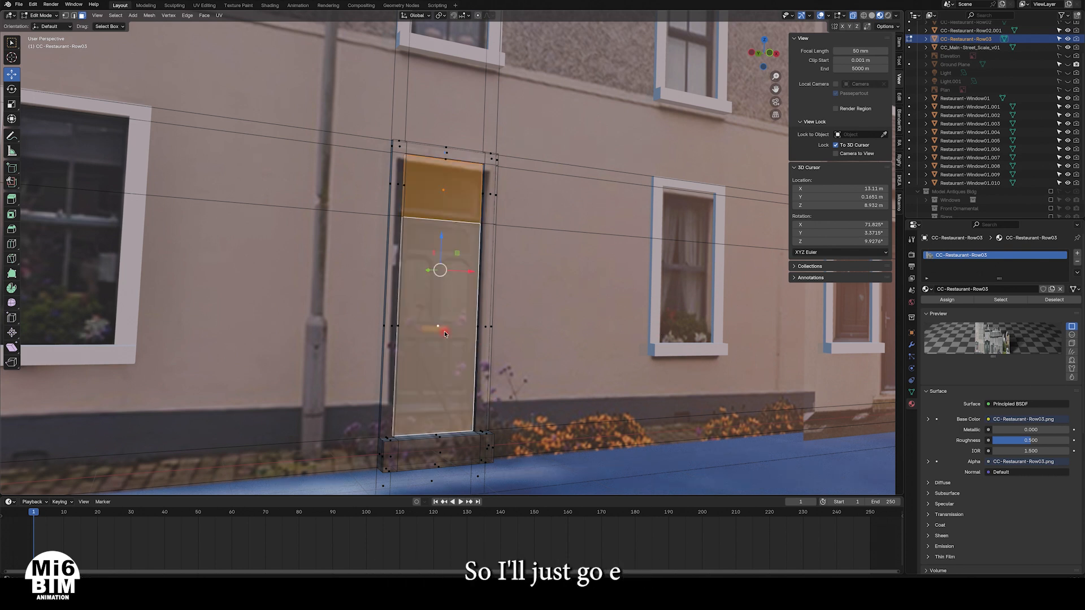
{"action": "key", "text": "e"}
{"action": "key", "text": "y"}
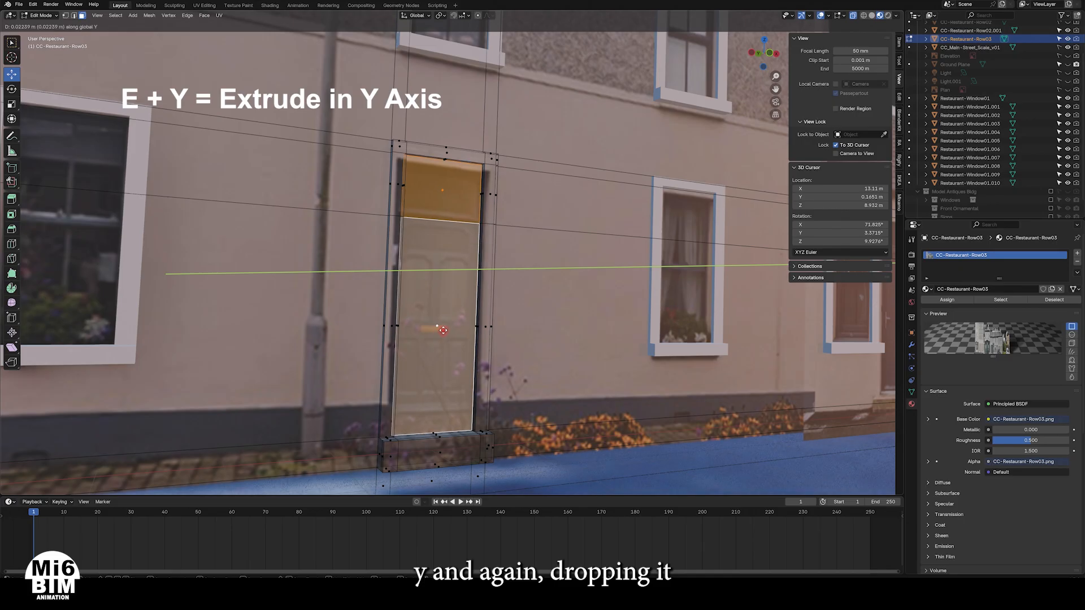
{"action": "left_click", "coordinate": [440, 329]}
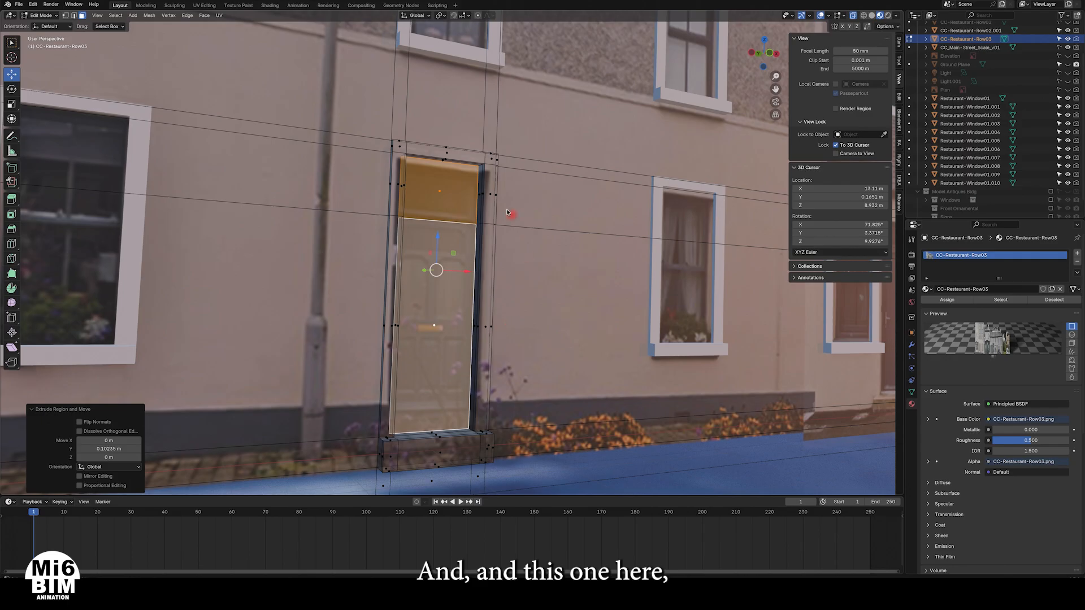
Step: Inset the skylight face above the door with a thickness of about 0.006 m
{"action": "left_click", "coordinate": [454, 199]}
{"action": "middle_click_drag", "start_coordinate": [514, 281], "coordinate": [479, 301]}
{"action": "key", "text": "i"}
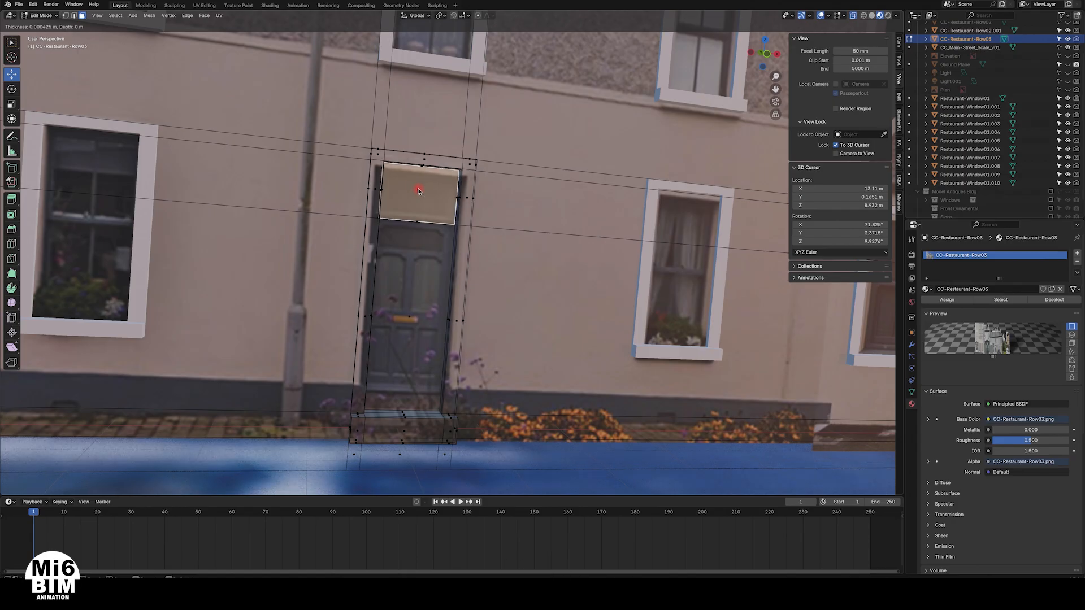
{"action": "left_click", "coordinate": [419, 193]}
Step: Extrude the inset skylight face inward along Y by about 0.039 m to recess the glass
{"action": "middle_click_drag", "start_coordinate": [418, 194], "coordinate": [488, 159]}
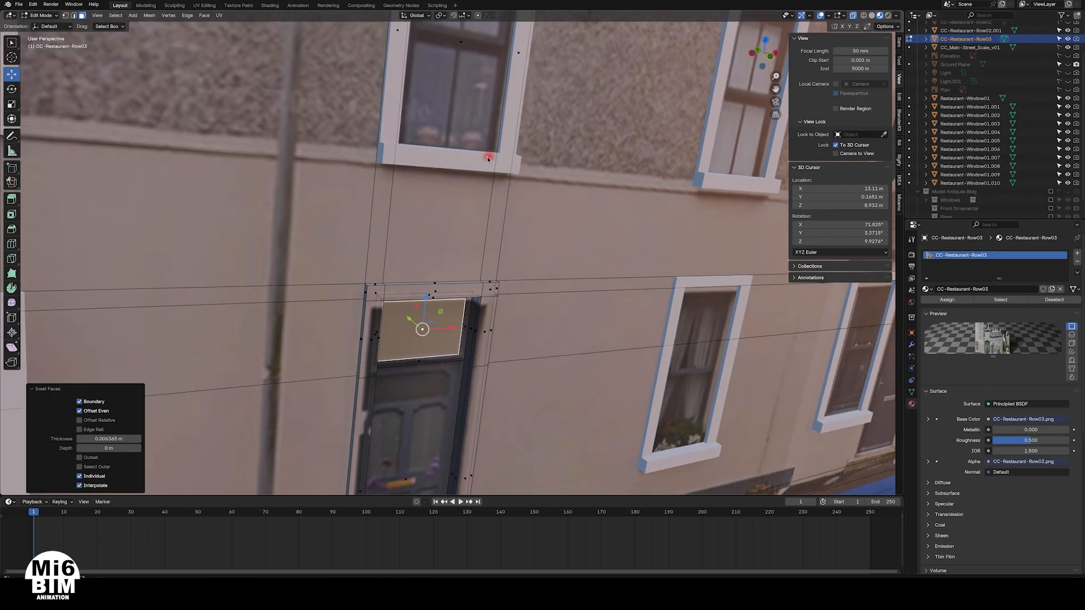
{"action": "middle_click_drag", "start_coordinate": [511, 272], "coordinate": [561, 216]}
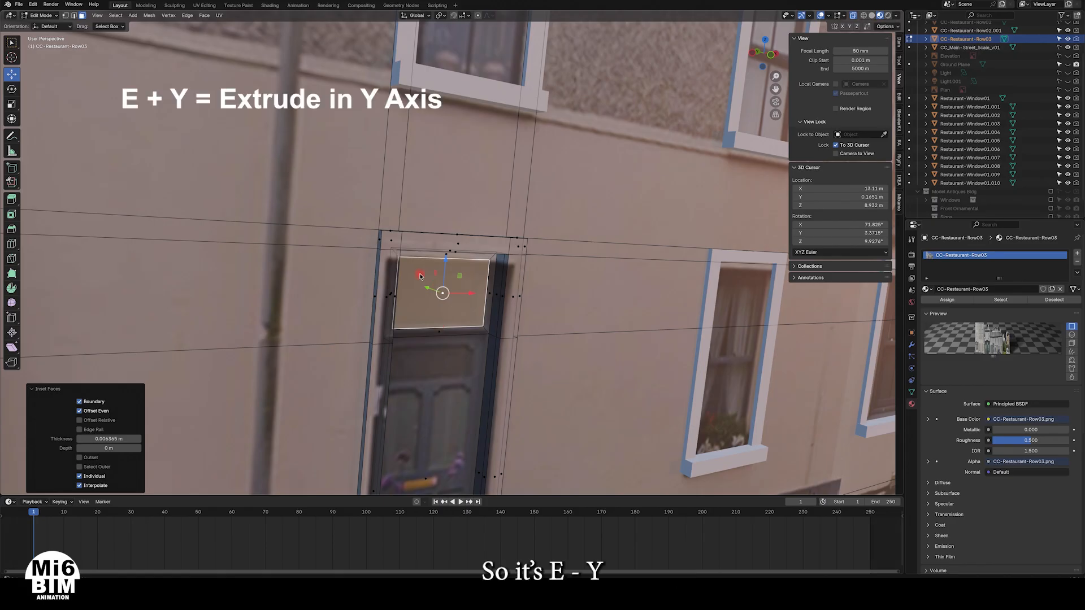
{"action": "key", "text": "e"}
{"action": "key", "text": "y"}
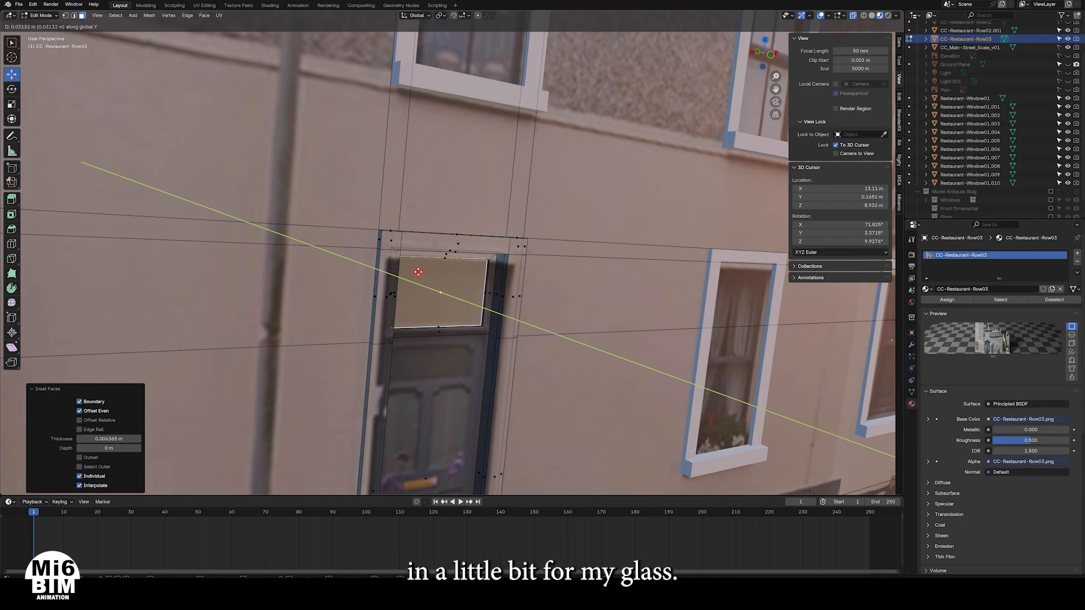
{"action": "left_click", "coordinate": [418, 272]}
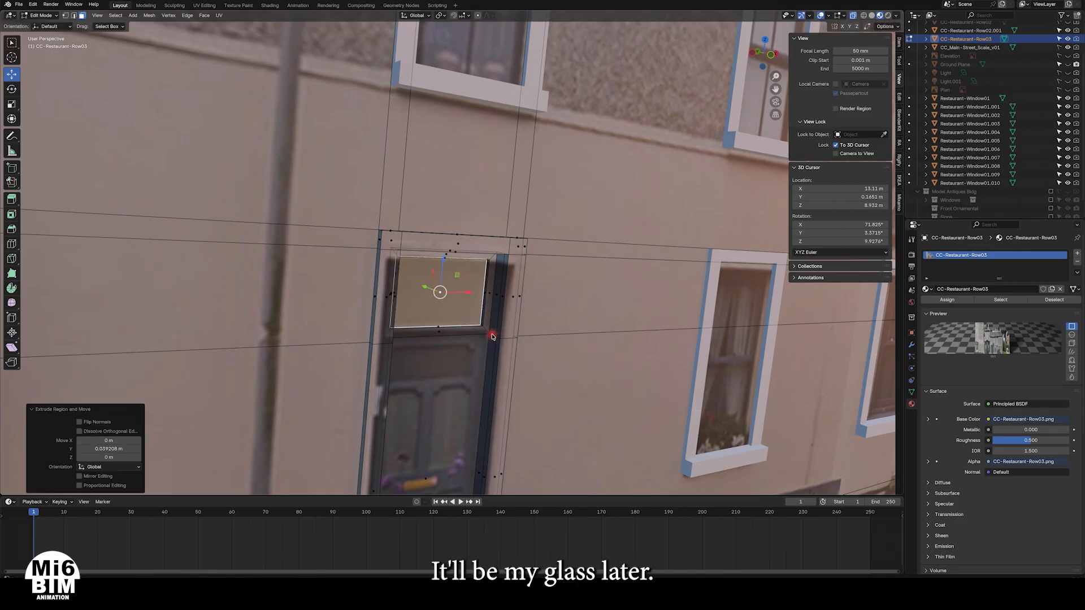
{"action": "scroll", "coordinate": [489, 324], "scroll_direction": "up", "scroll_amount": 1}
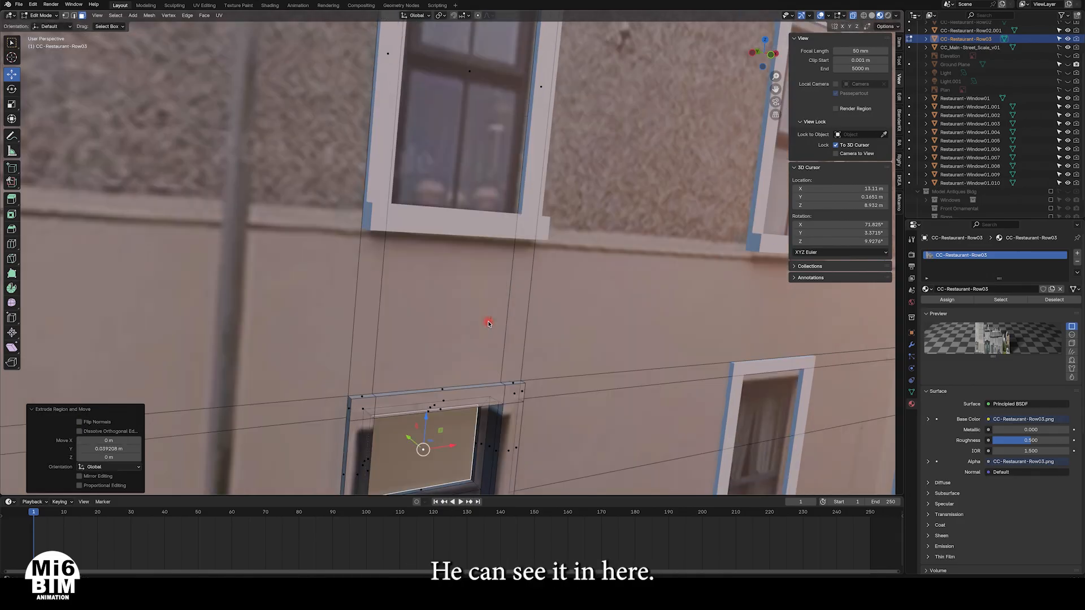
{"action": "middle_click_drag", "start_coordinate": [520, 380], "coordinate": [501, 145], "text": "shift"}
{"action": "scroll", "coordinate": [504, 291], "scroll_direction": "up", "scroll_amount": 3}
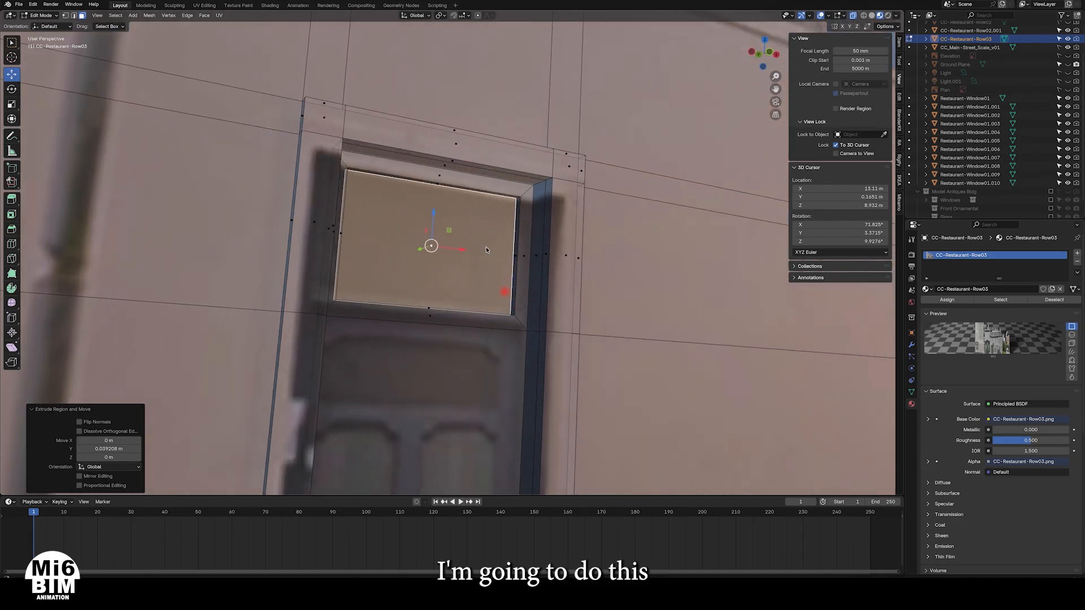
{"action": "scroll", "coordinate": [428, 339], "scroll_direction": "down", "scroll_amount": 4, "text": "shift"}
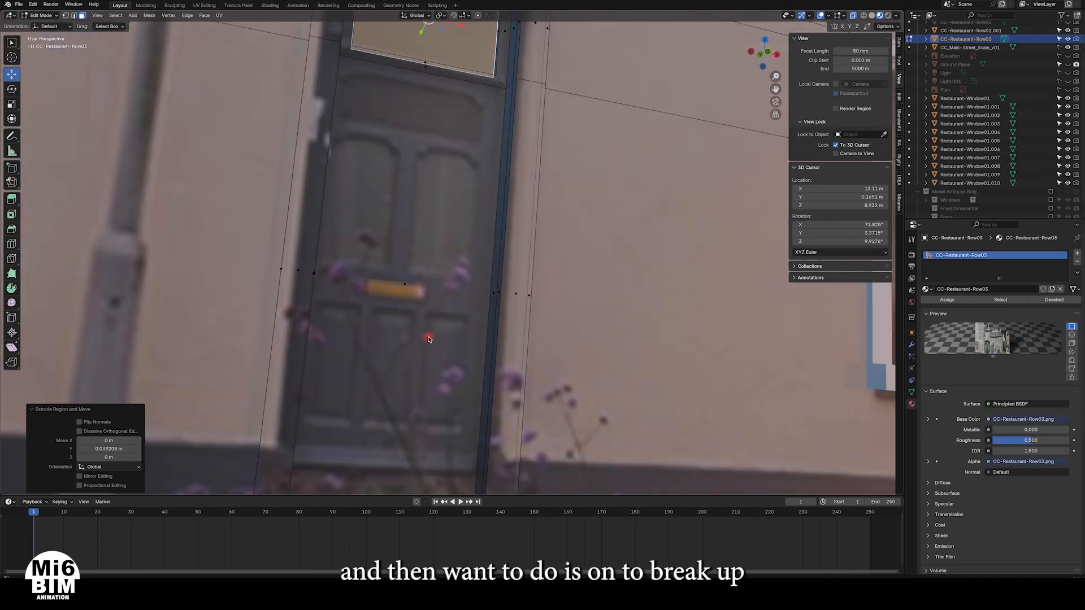
{"action": "middle_click_drag", "start_coordinate": [307, 196], "coordinate": [297, 231]}
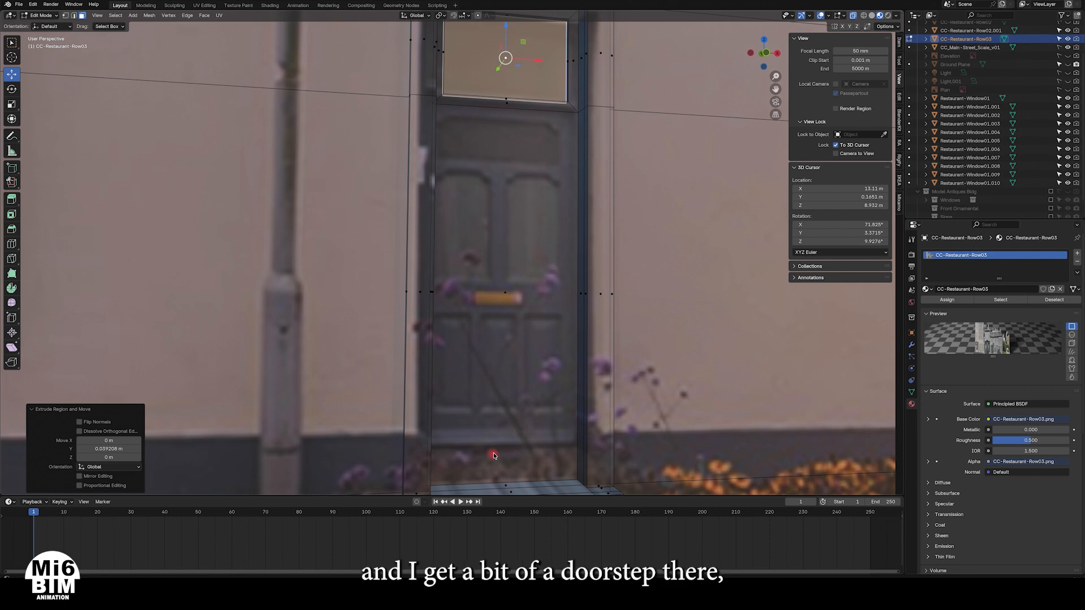
Step: Inset the door leaf face below the skylight with a thickness of about 0.0037 m
{"action": "middle_click_drag", "start_coordinate": [513, 428], "coordinate": [389, 322]}
{"action": "left_click", "coordinate": [493, 226]}
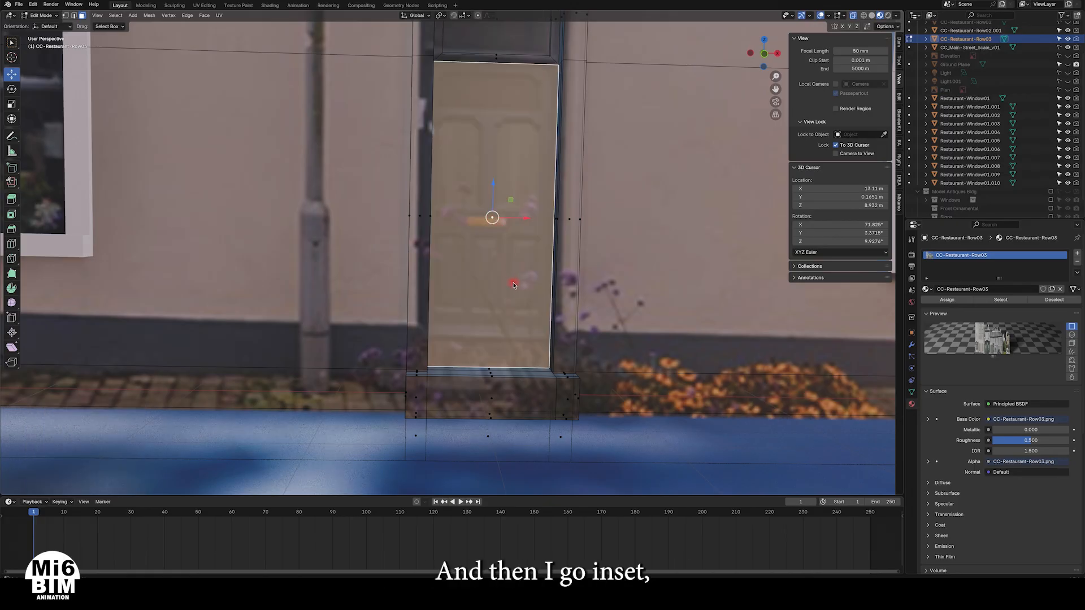
{"action": "key", "text": "i"}
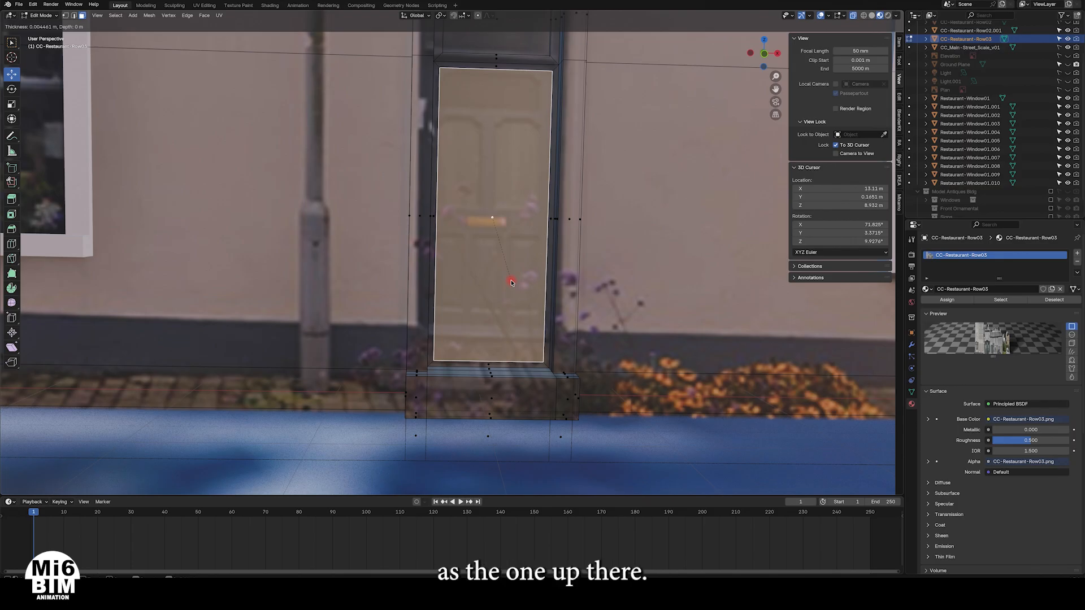
{"action": "left_click", "coordinate": [511, 282]}
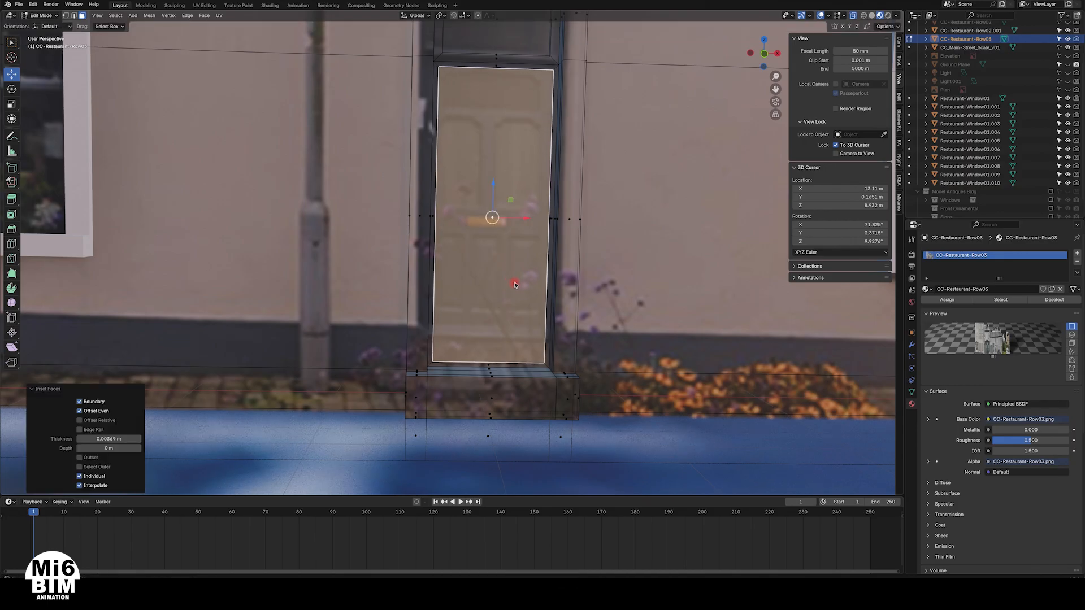
Step: Extrude the inset door leaf face inward along Y by about 0.017 m
{"action": "middle_click_drag", "start_coordinate": [519, 316], "coordinate": [516, 243]}
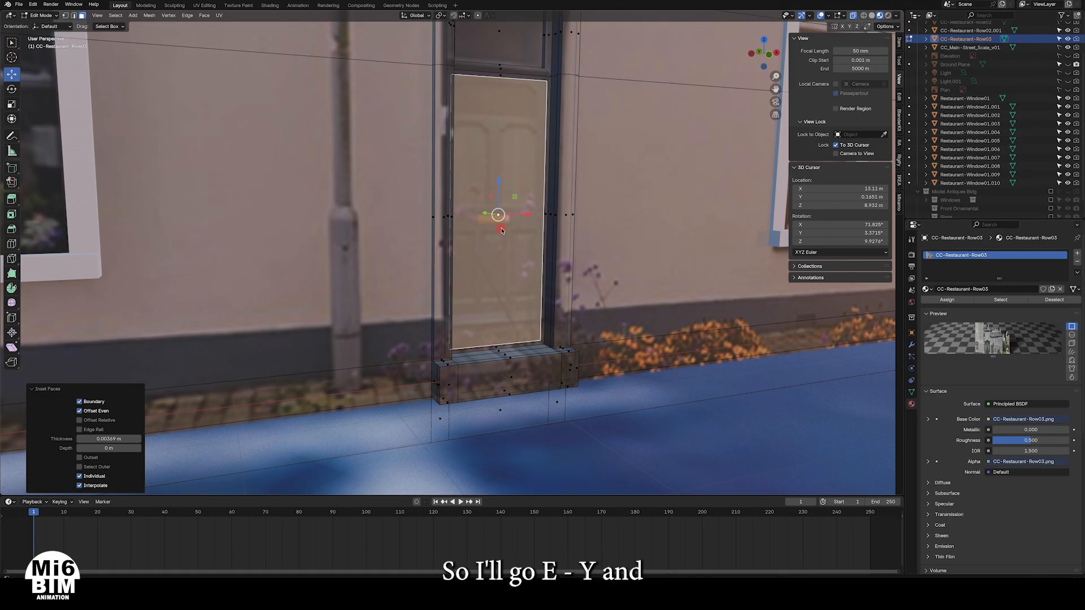
{"action": "key", "text": "e"}
{"action": "key", "text": "y"}
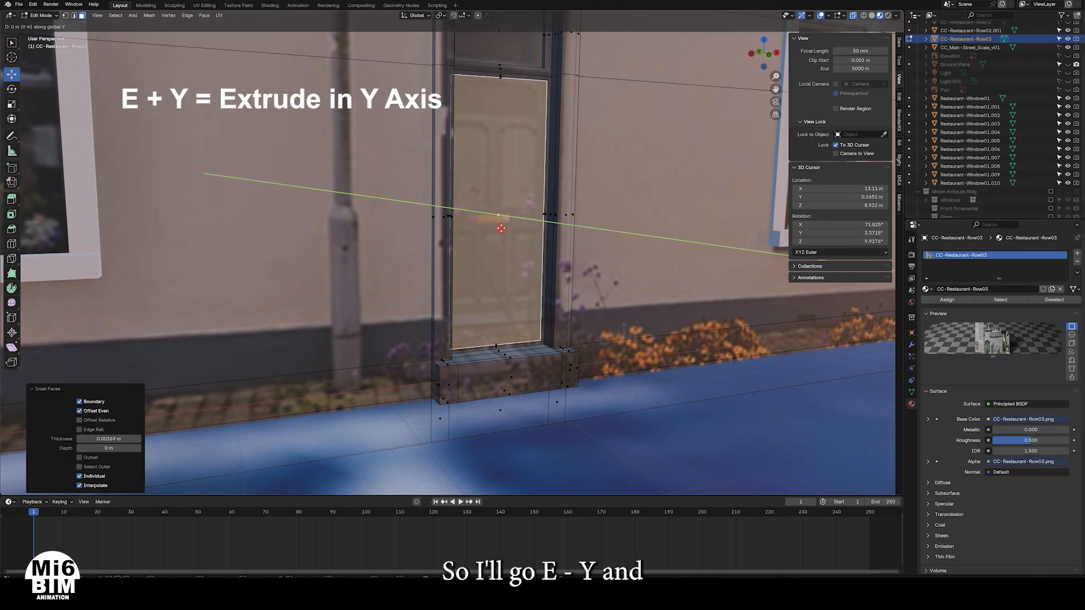
{"action": "left_click", "coordinate": [500, 228]}
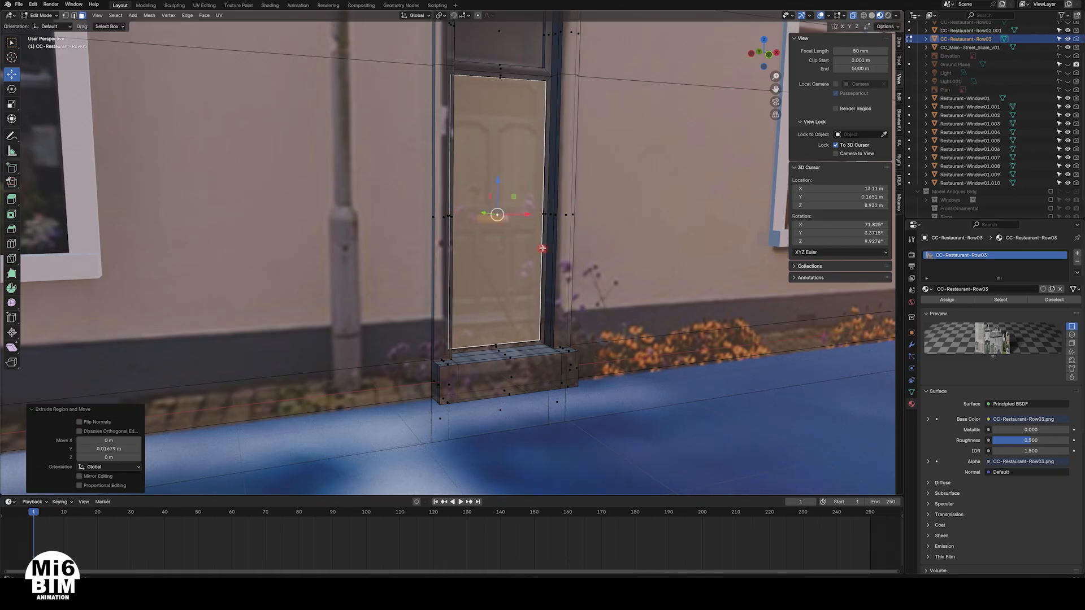
Step: Add two evenly spaced horizontal loop cuts across the door leaf without sliding them
{"action": "middle_click_drag", "start_coordinate": [541, 254], "coordinate": [515, 249]}
{"action": "middle_click_drag", "start_coordinate": [517, 81], "coordinate": [509, 238], "text": "shift"}
{"action": "scroll", "coordinate": [509, 238], "scroll_direction": "up", "scroll_amount": 1}
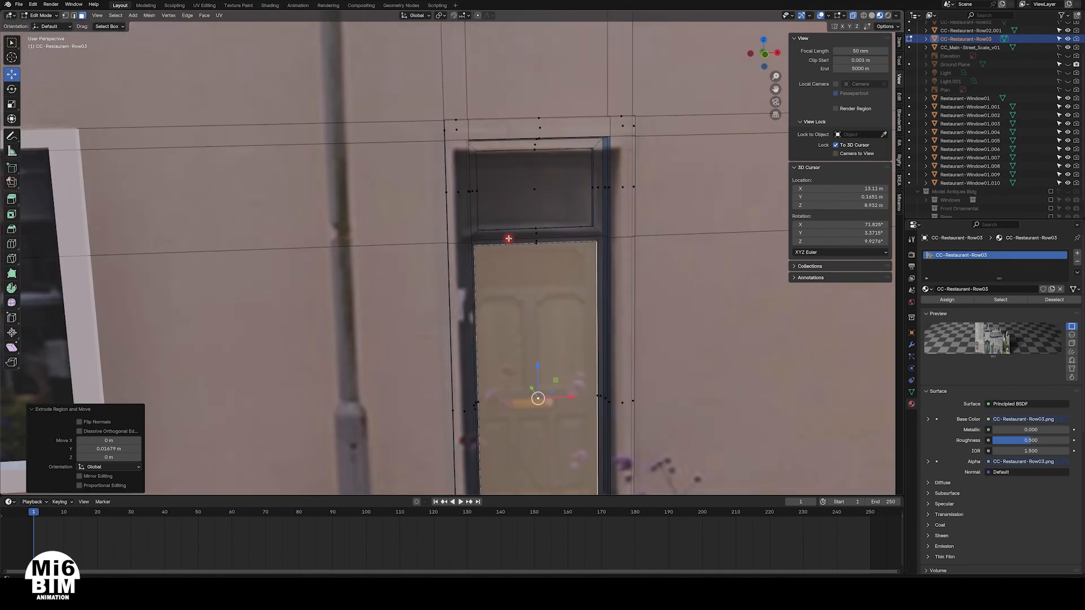
{"action": "mouse_move", "coordinate": [553, 311]}
{"action": "middle_mouse_down"}
{"action": "mouse_move", "coordinate": [555, 292]}
{"action": "mouse_move", "coordinate": [536, 304]}
{"action": "middle_mouse_up"}
{"action": "middle_click_drag", "start_coordinate": [582, 355], "coordinate": [496, 180], "text": "shift"}
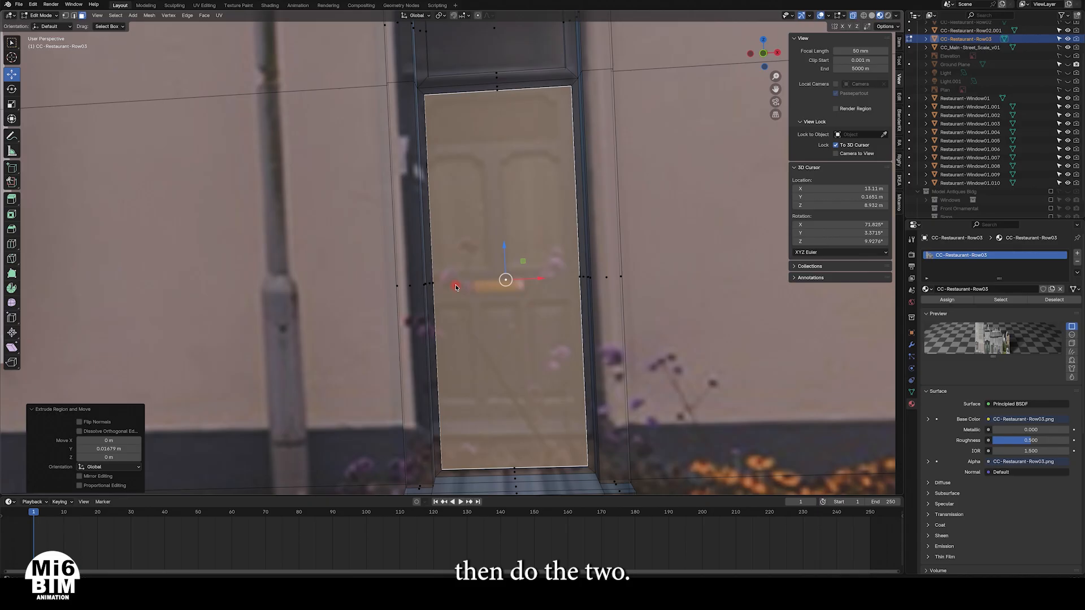
{"action": "key", "text": "2"}
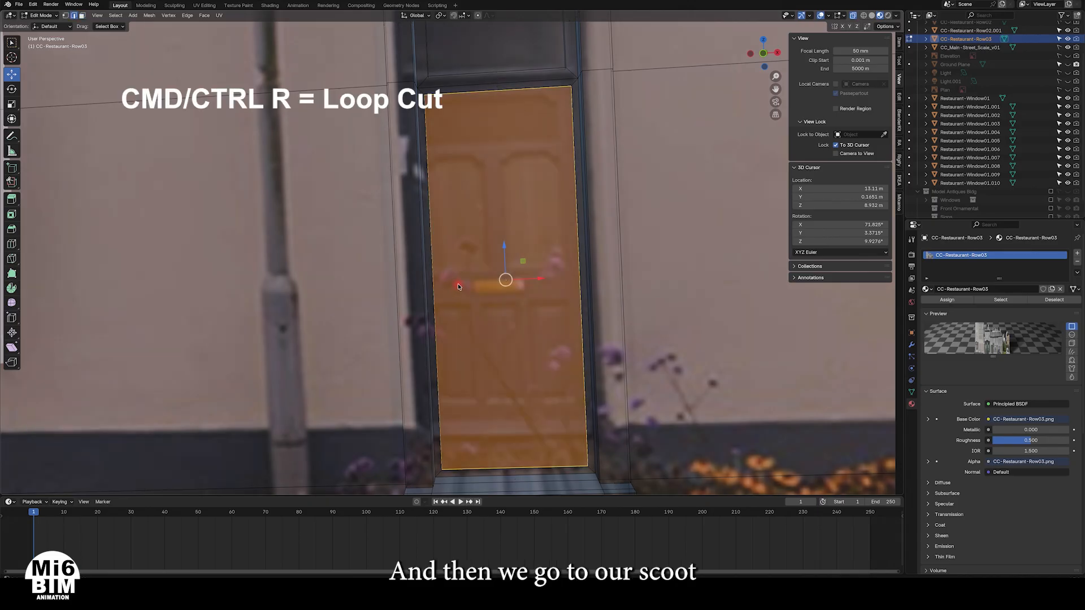
{"action": "key", "text": "ctrl+r"}
{"action": "left_click", "coordinate": [433, 252]}
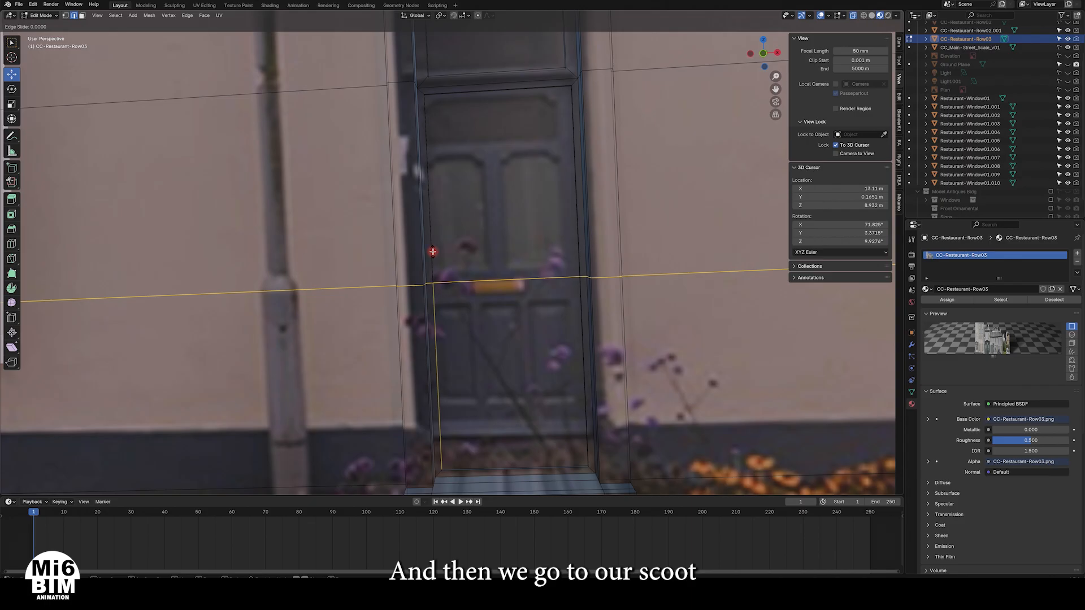
{"action": "left_click", "coordinate": [433, 252]}
{"action": "left_click", "coordinate": [138, 411]}
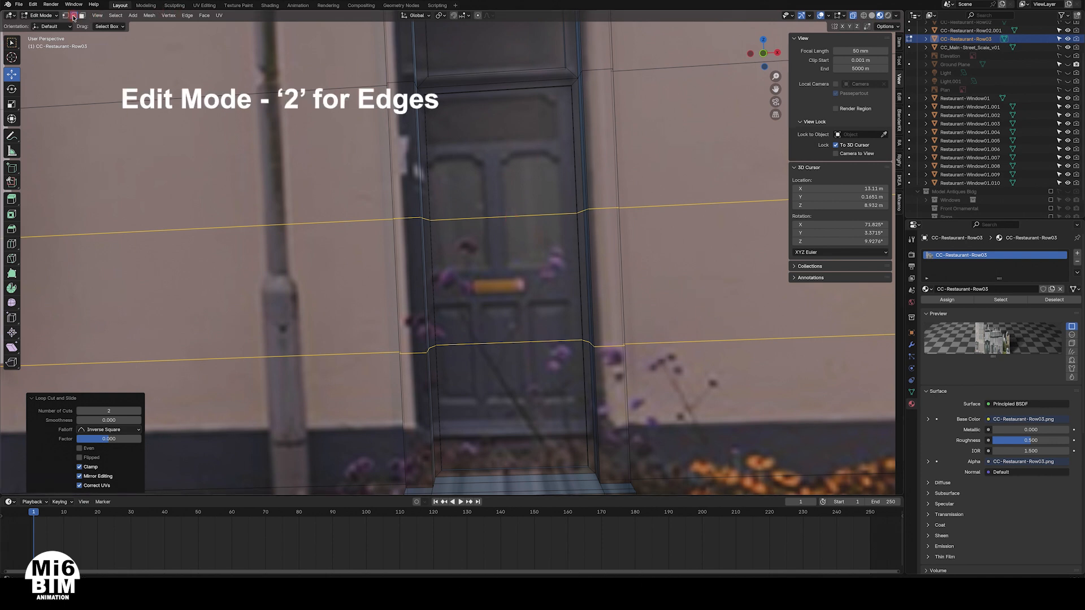
Step: Slide the upper horizontal edge loop up to the bottom of the door's top panel, with a factor of about -0.54
{"action": "left_click", "coordinate": [321, 214]}
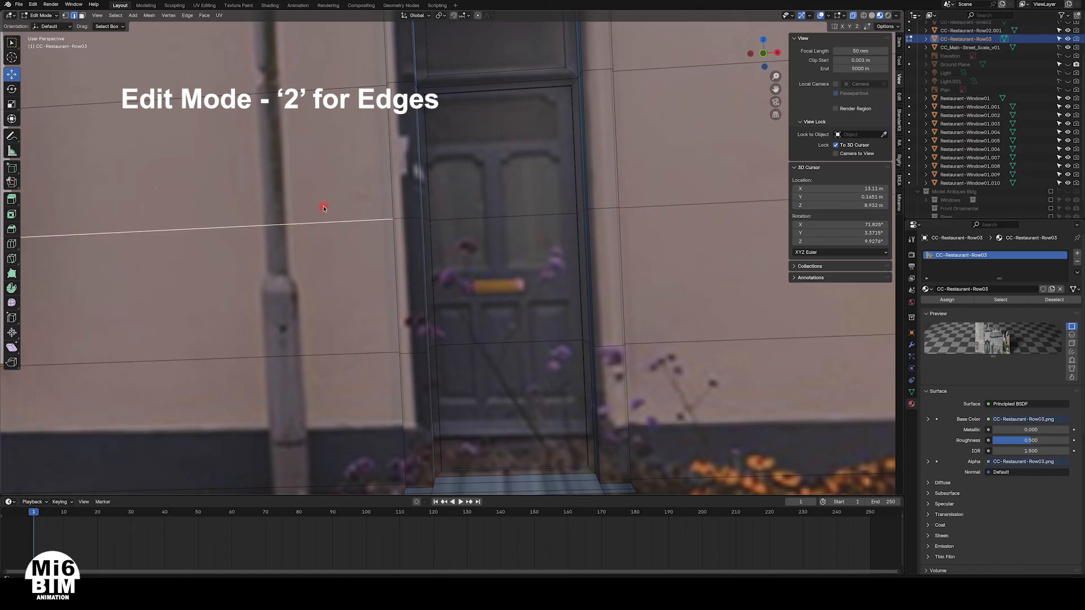
{"action": "left_click", "coordinate": [488, 219], "text": "alt"}
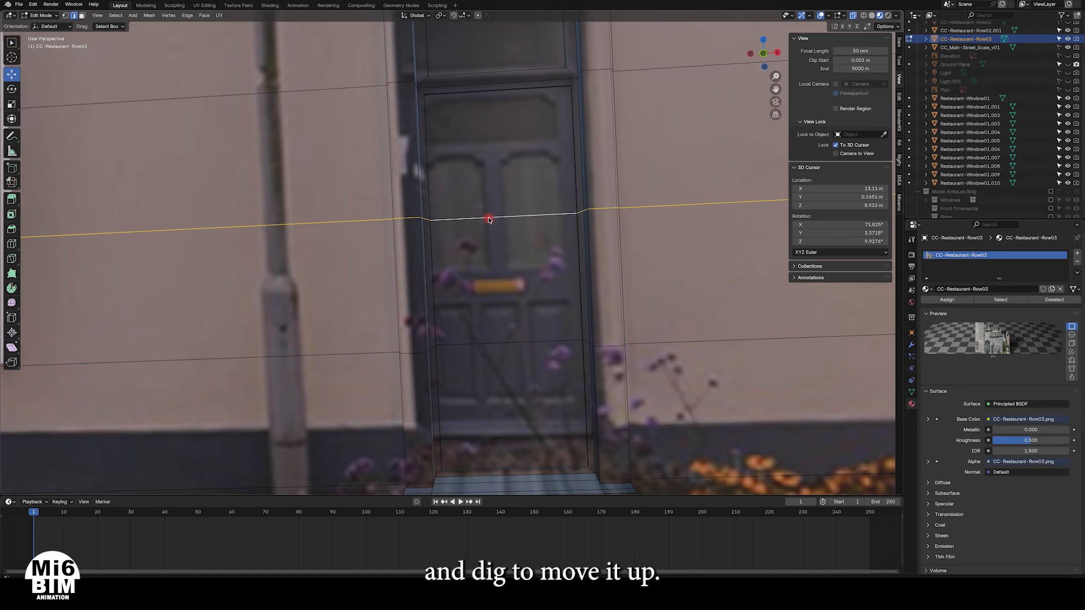
{"action": "key", "text": "g"}
{"action": "key", "text": "g"}
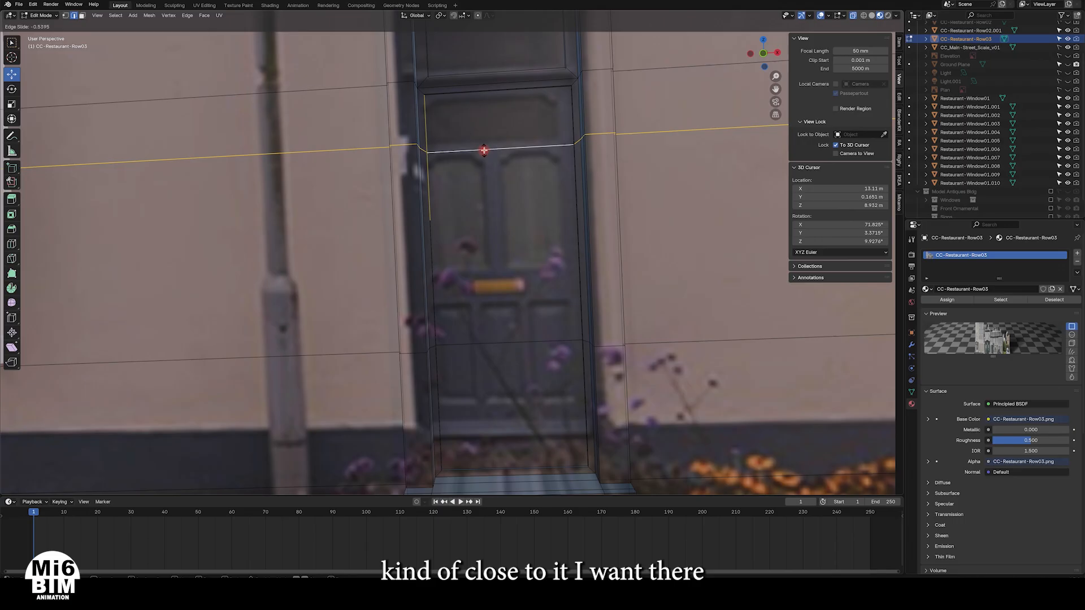
{"action": "left_click", "coordinate": [484, 150]}
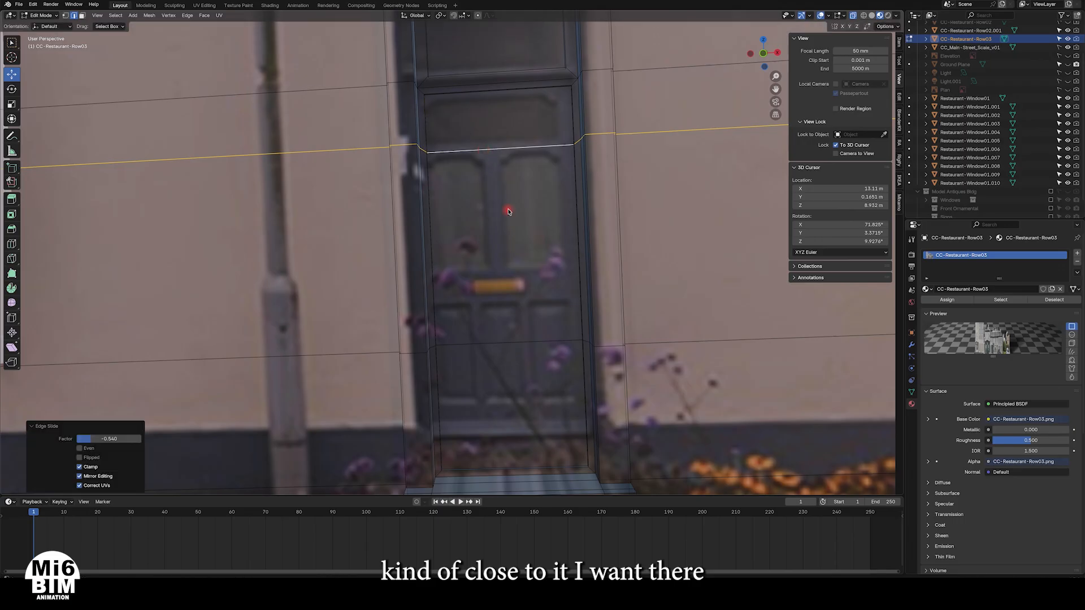
Step: Slide the lower horizontal edge loop up to just below the letterbox, with a factor of about -0.20
{"action": "left_click", "coordinate": [505, 343], "text": "alt"}
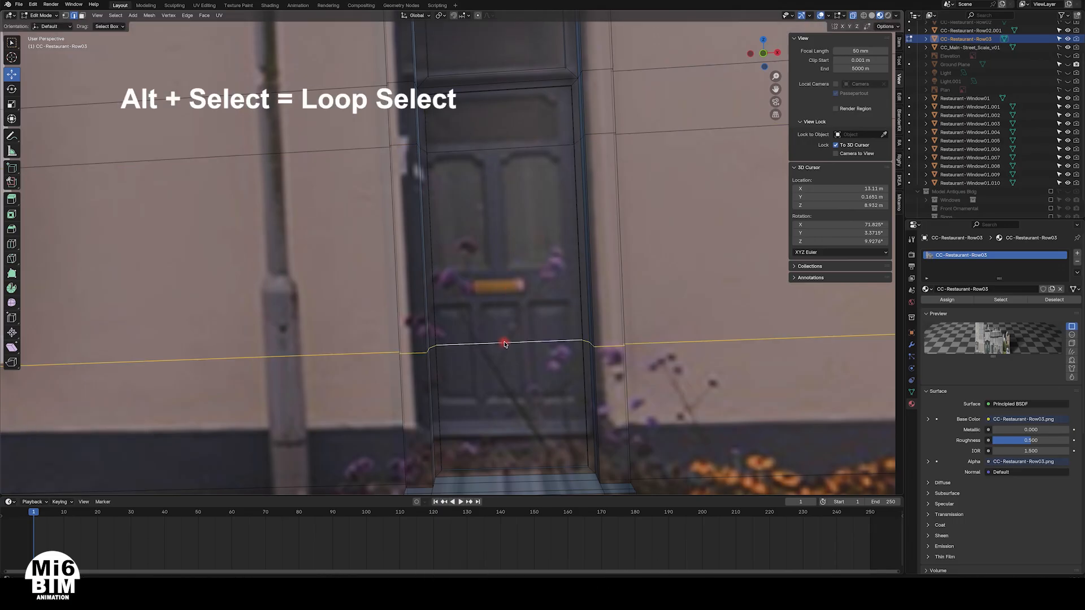
{"action": "key", "text": "g"}
{"action": "key", "text": "g"}
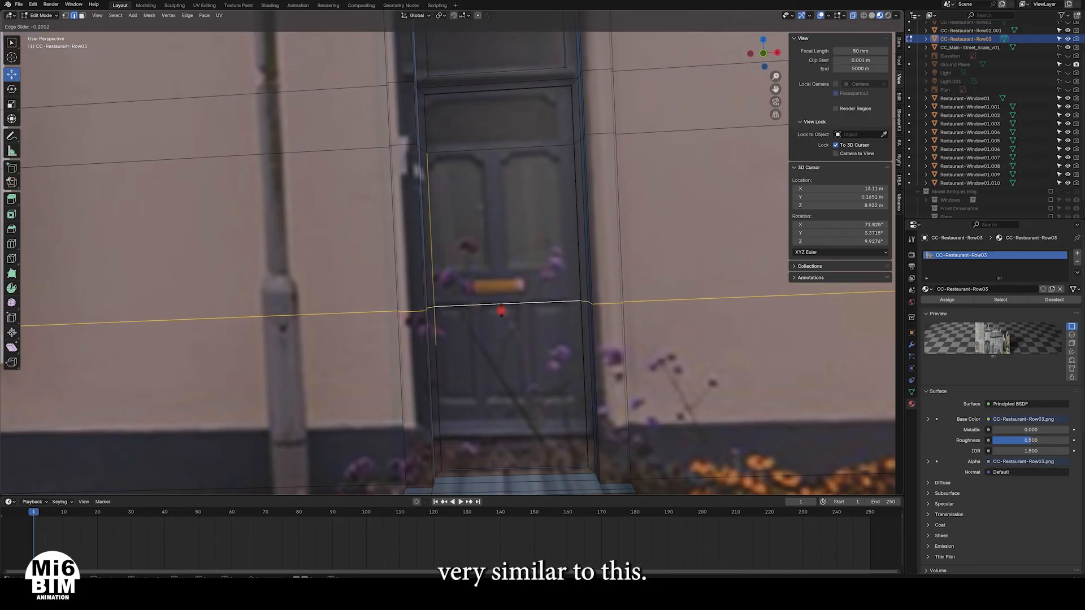
{"action": "left_click", "coordinate": [501, 310]}
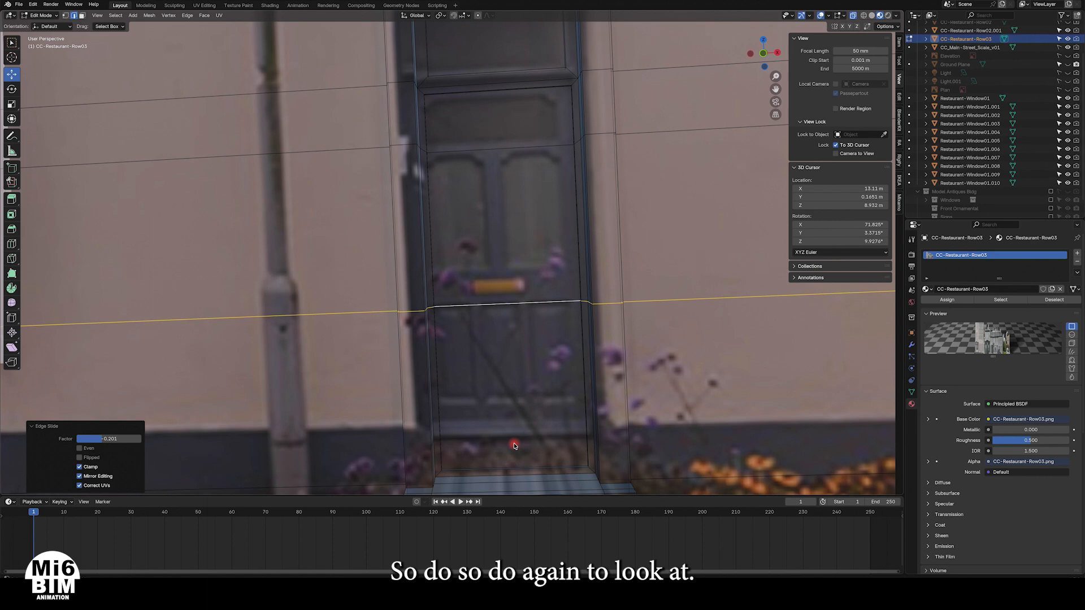
Step: Add one horizontal loop cut near the foot of the door, slid down to the bottom rail below the lower panels
{"action": "key", "text": "ctrl+r"}
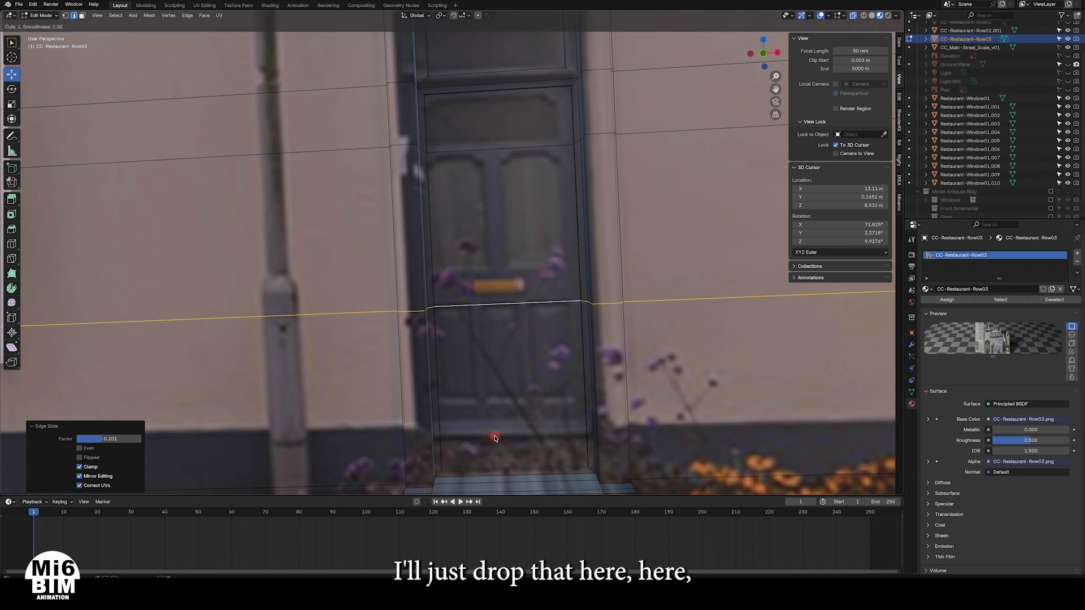
{"action": "left_click", "coordinate": [444, 439]}
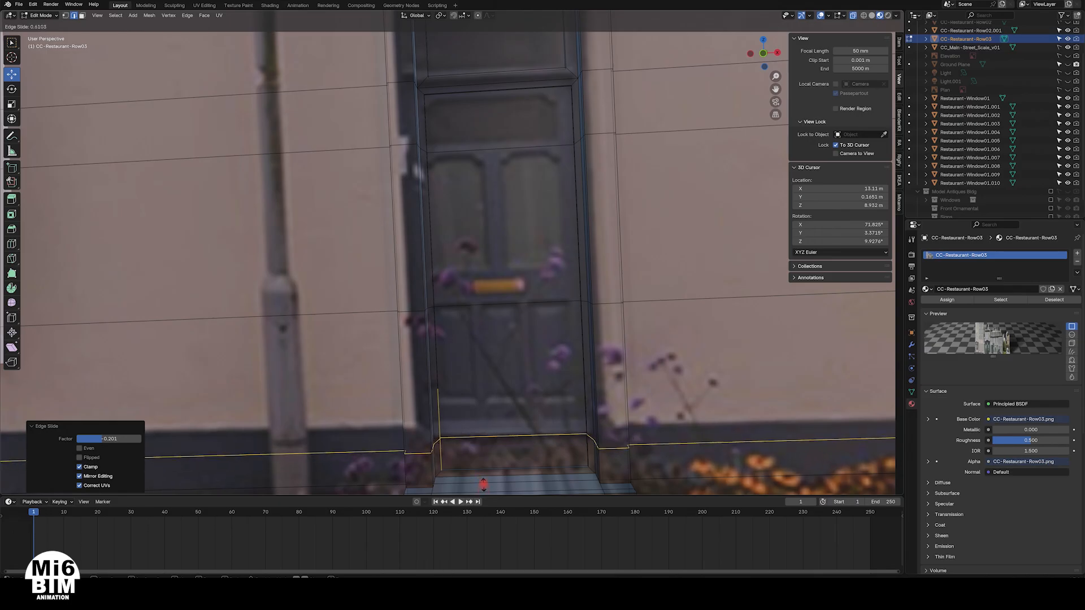
{"action": "left_click", "coordinate": [483, 481]}
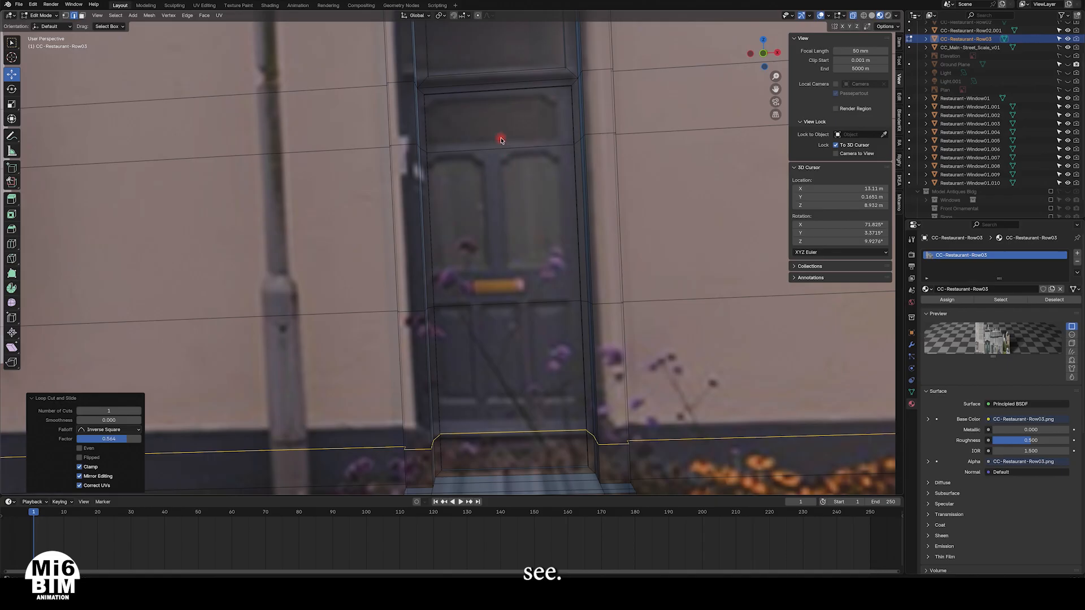
Step: Inset the face of the door's wide top panel with a thickness of about 0.0026 m
{"action": "key", "text": "3"}
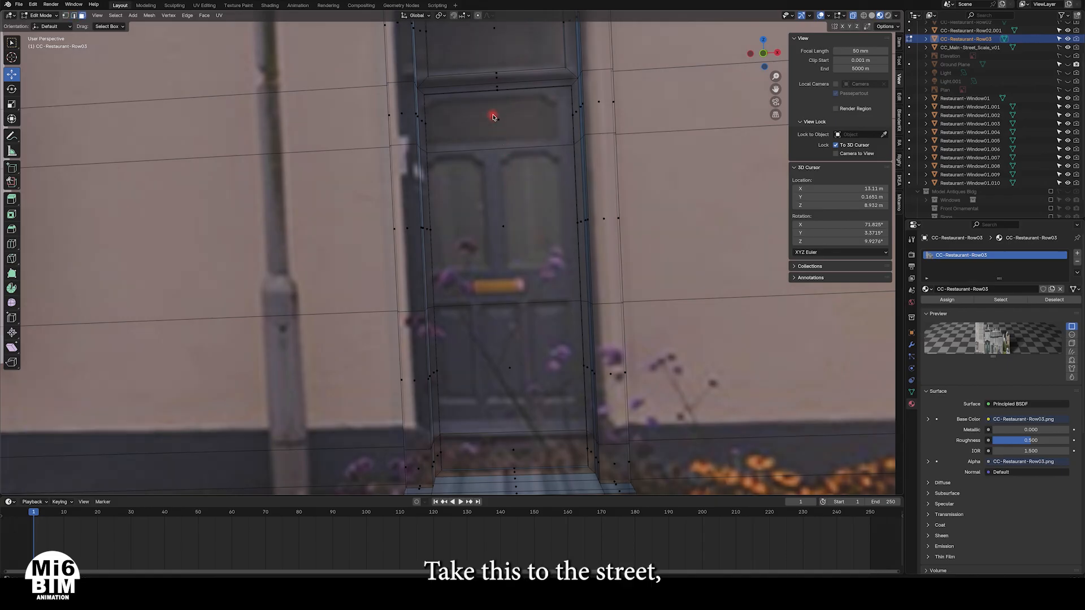
{"action": "left_click", "coordinate": [495, 118]}
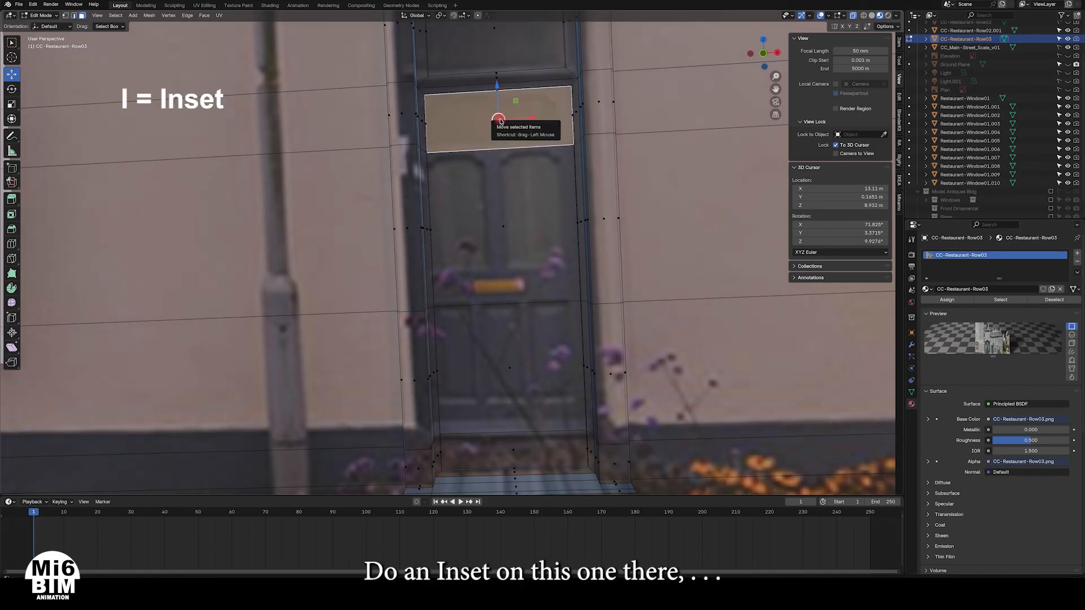
{"action": "key", "text": "i"}
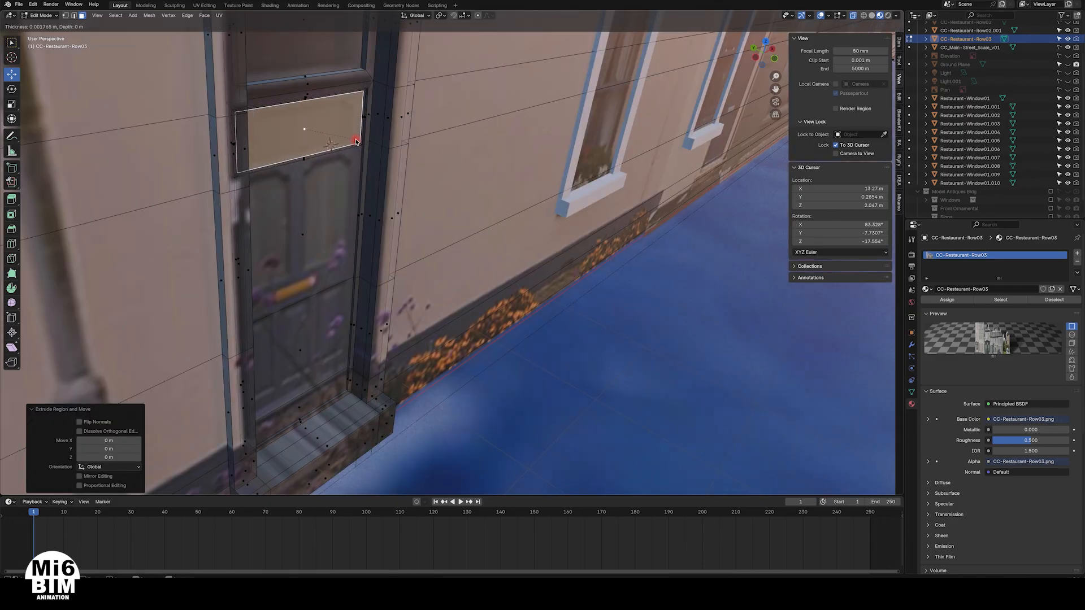
{"action": "left_click", "coordinate": [355, 141]}
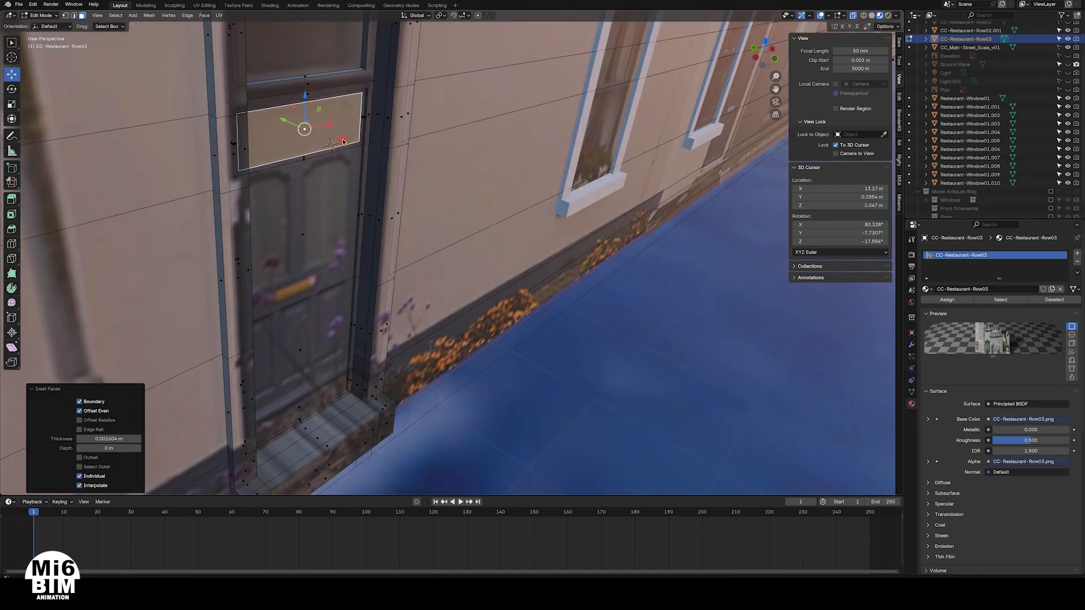
Step: Extrude the inset top panel face inward along Y by about 0.011 m and clear the selection
{"action": "key", "text": "g"}
{"action": "key", "text": "y"}
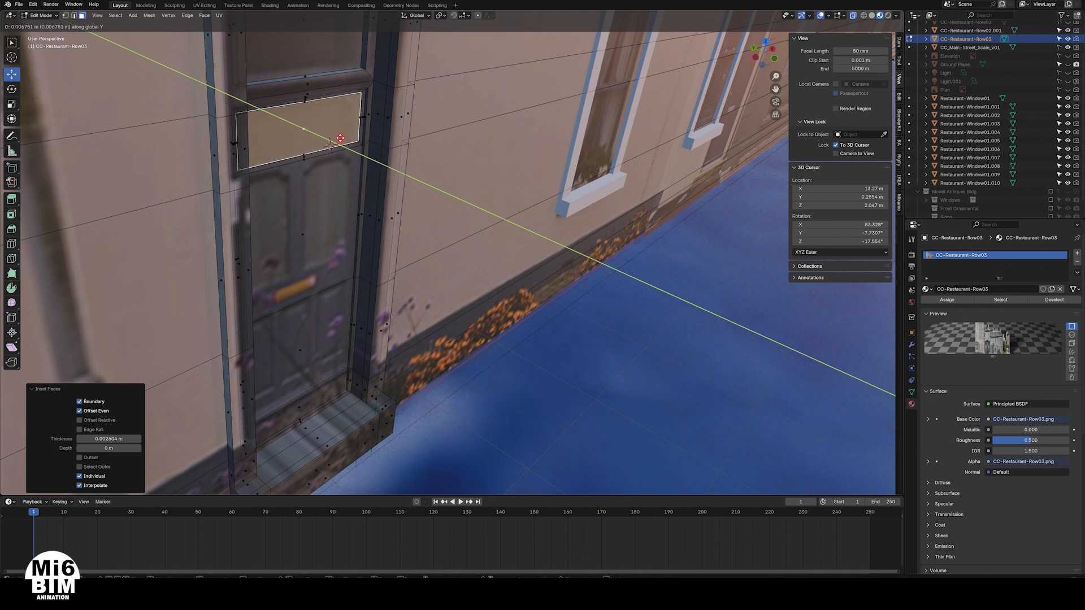
{"action": "left_click", "coordinate": [339, 137]}
{"action": "middle_click_drag", "start_coordinate": [363, 179], "coordinate": [283, 126]}
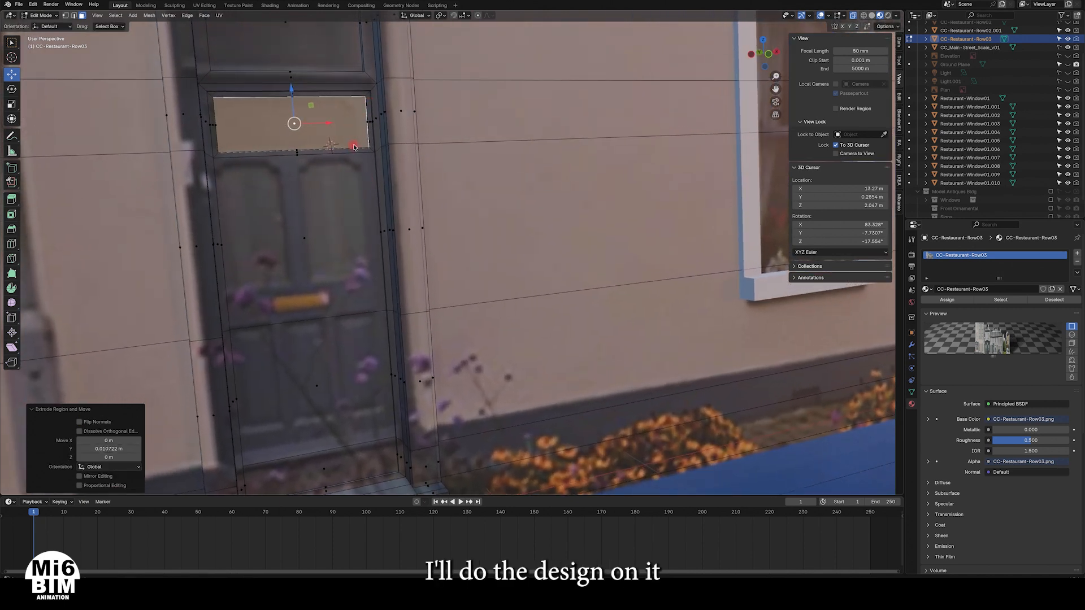
{"action": "key", "text": "alt+a"}
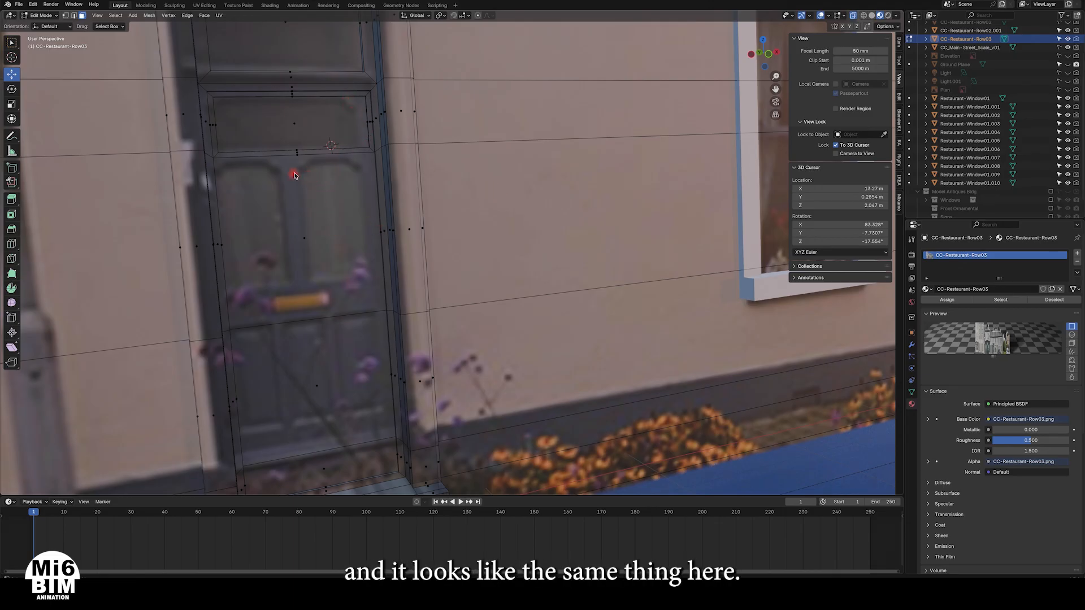
Step: Add a horizontal loop cut across the door just above the letterbox, at the bottom of the tall upper panels
{"action": "middle_click_drag", "start_coordinate": [370, 249], "coordinate": [288, 256]}
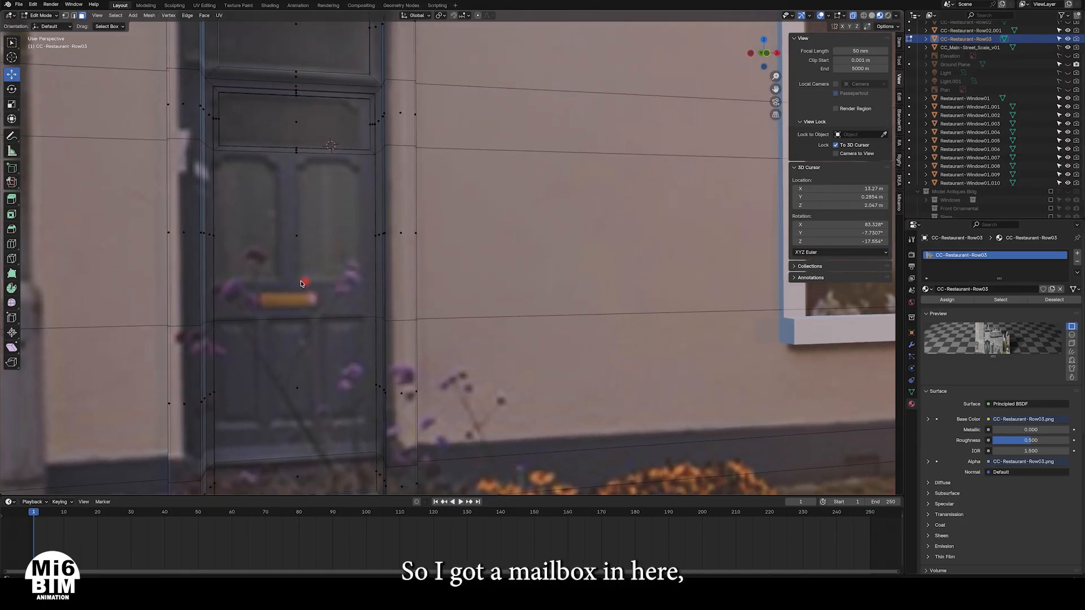
{"action": "key", "text": "ctrl+r"}
{"action": "left_click", "coordinate": [217, 290]}
{"action": "left_click_drag", "start_coordinate": [216, 289], "coordinate": [230, 340]}
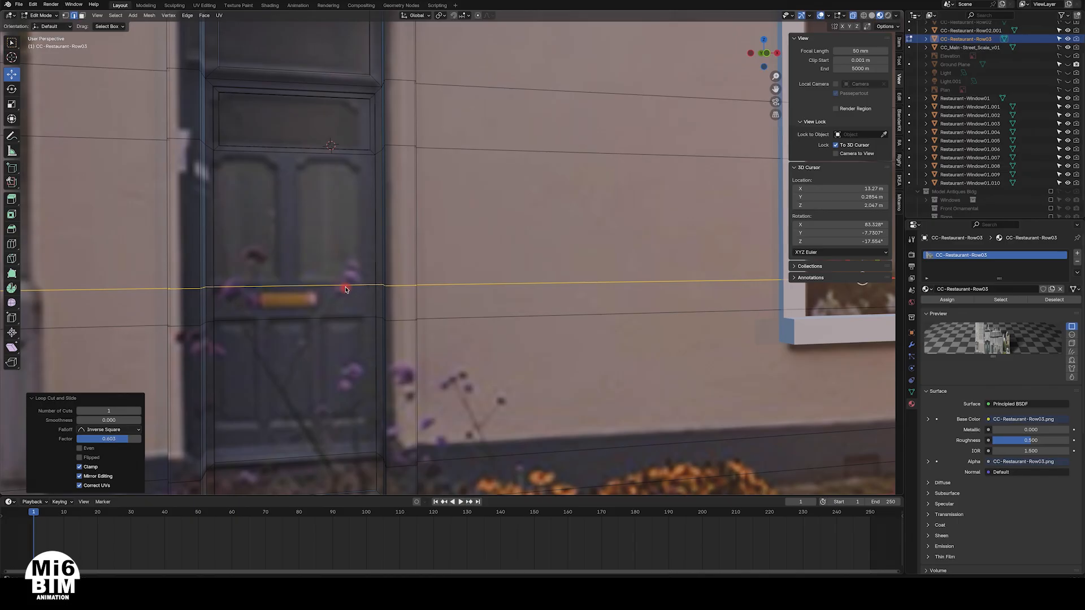
Step: Add a vertical loop cut centred on the door to split it into two equal halves
{"action": "key", "text": "ctrl+r"}
{"action": "left_click", "coordinate": [294, 286]}
{"action": "right_click", "coordinate": [295, 285]}
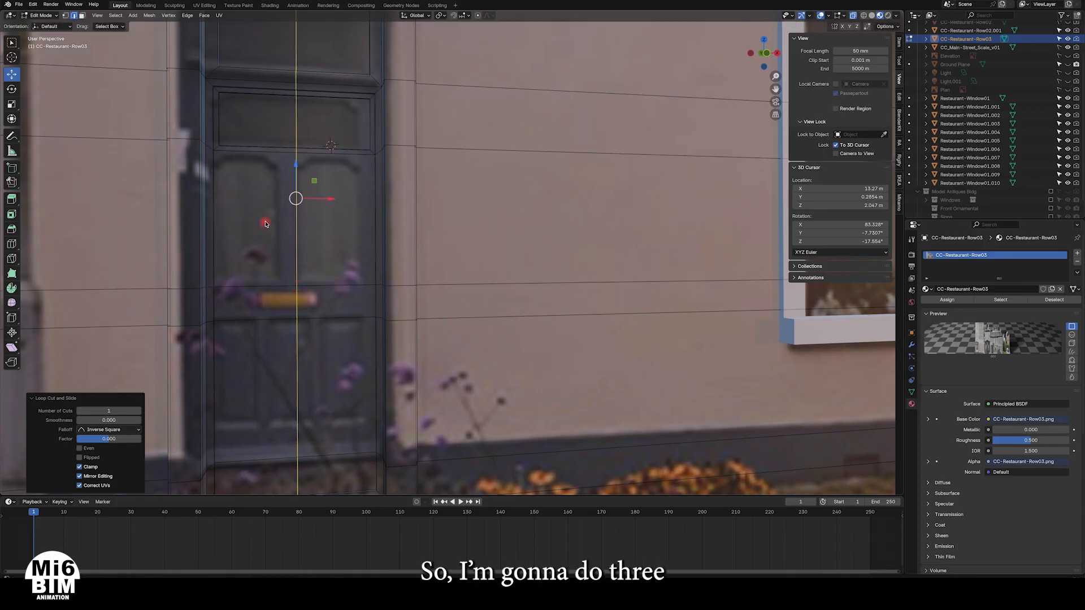
Step: Select the two tall upper panel faces on either side of the door's centre line
{"action": "key", "text": "3"}
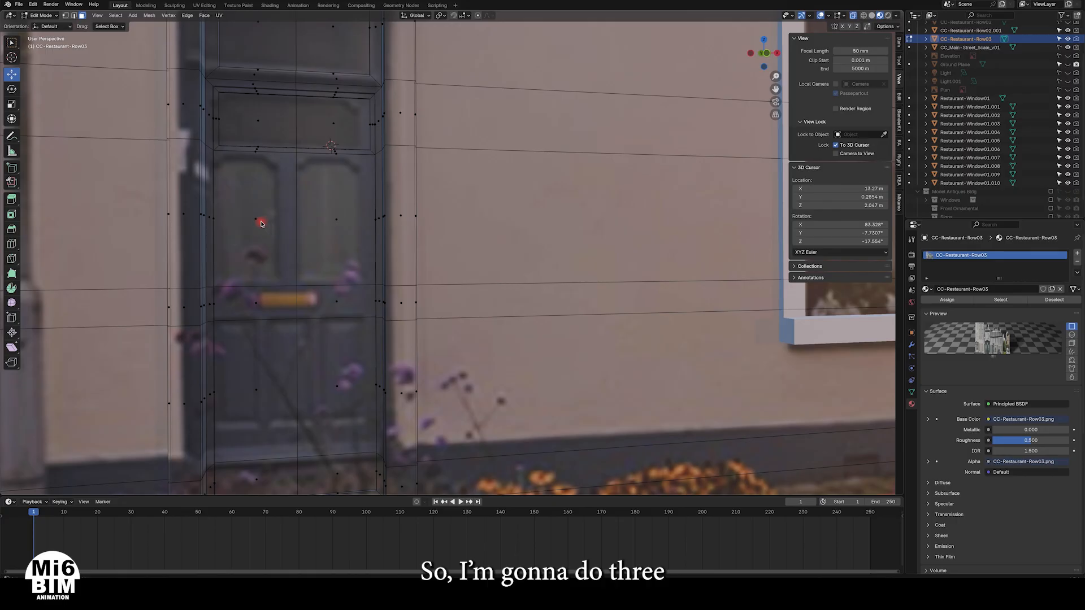
{"action": "left_click", "coordinate": [260, 222]}
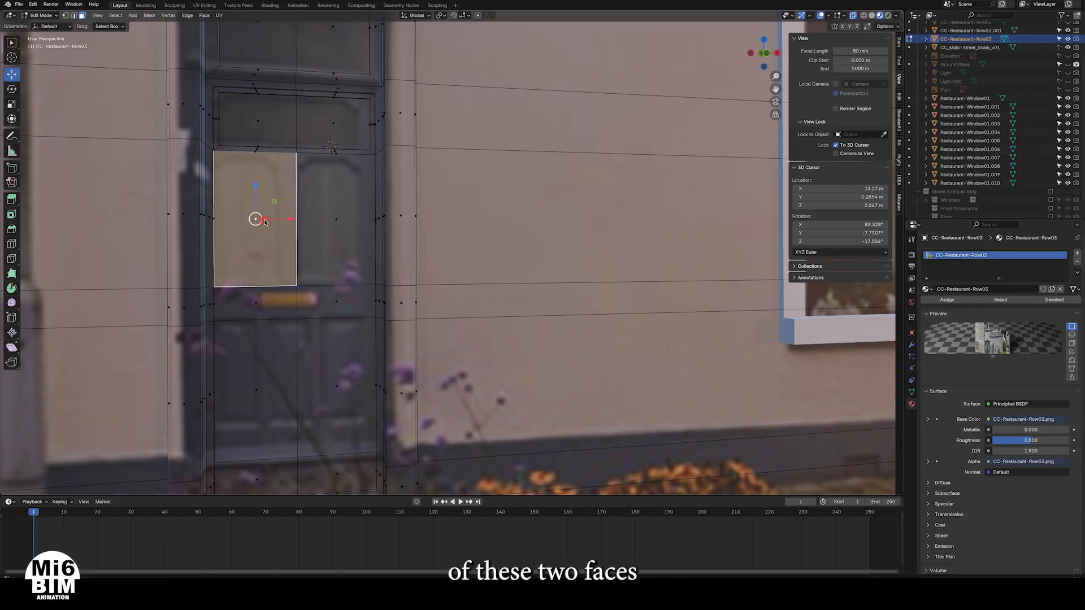
{"action": "left_click", "coordinate": [336, 222], "text": "shift"}
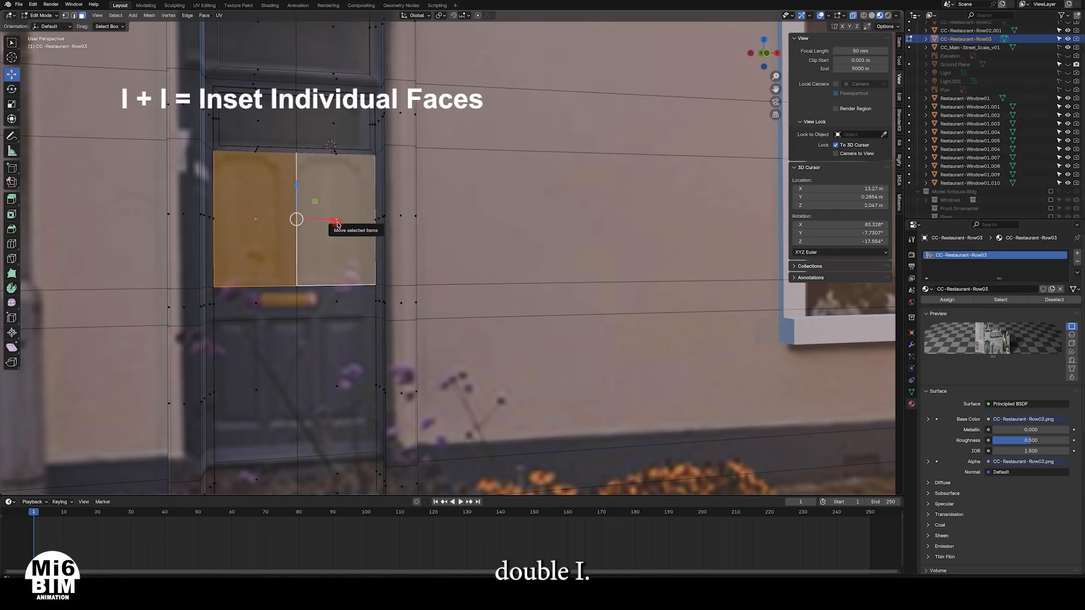
{"action": "key", "text": "i"}
{"action": "key", "text": "i"}
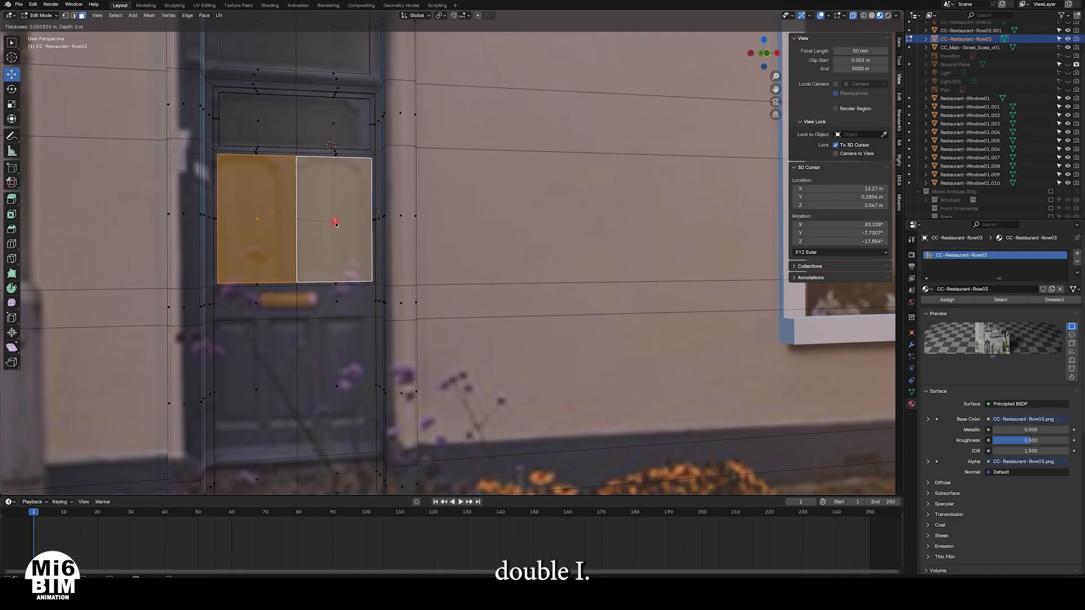
{"action": "key", "text": "Escape"}
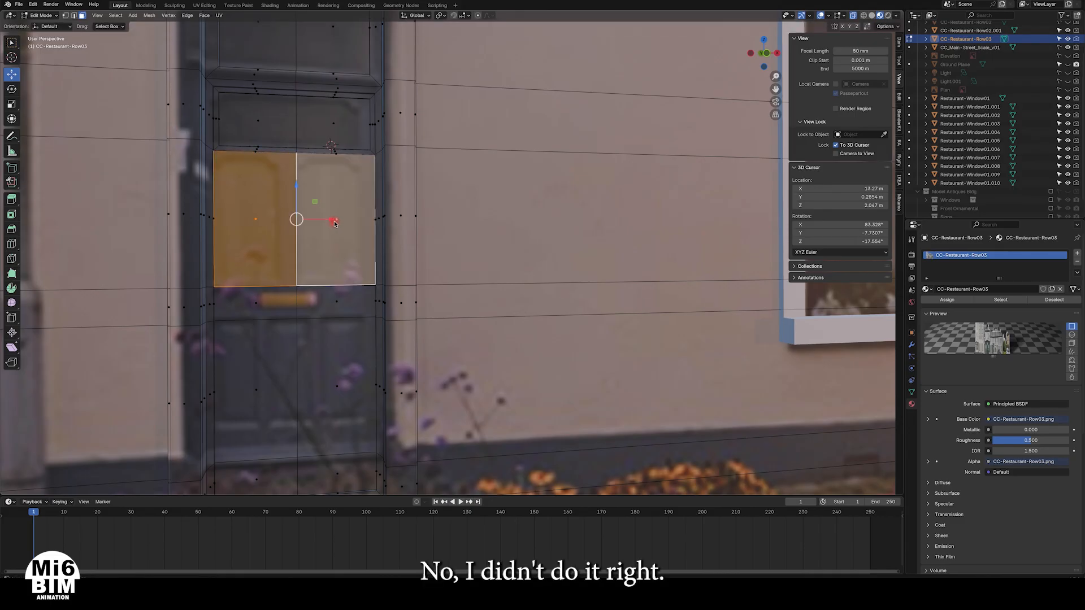
Step: Inset the two selected upper panel faces individually with a thickness of about 0.005 m
{"action": "key", "text": "i"}
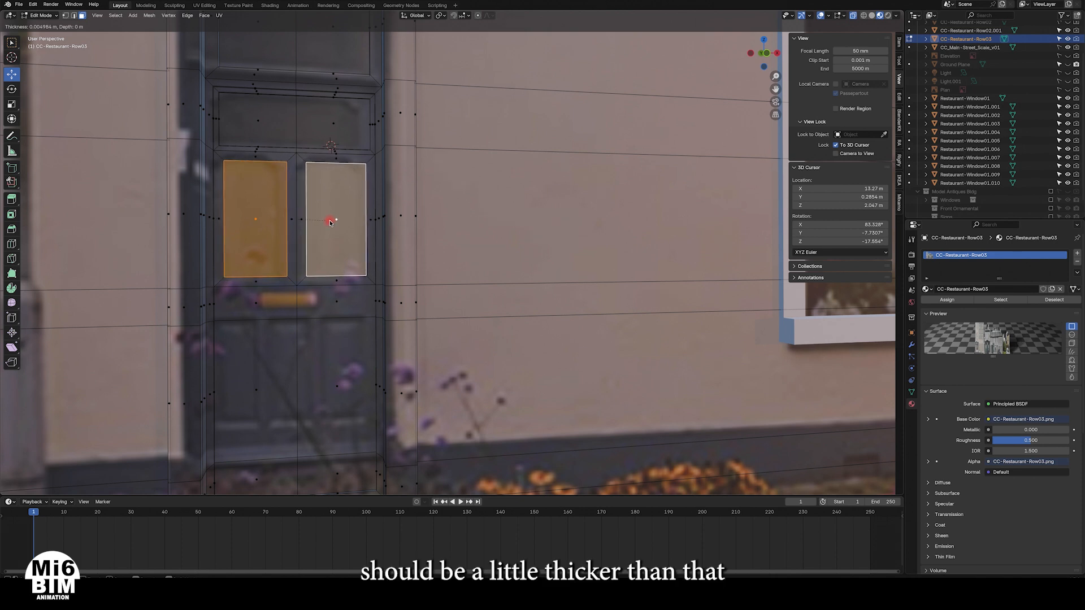
{"action": "left_click", "coordinate": [331, 223]}
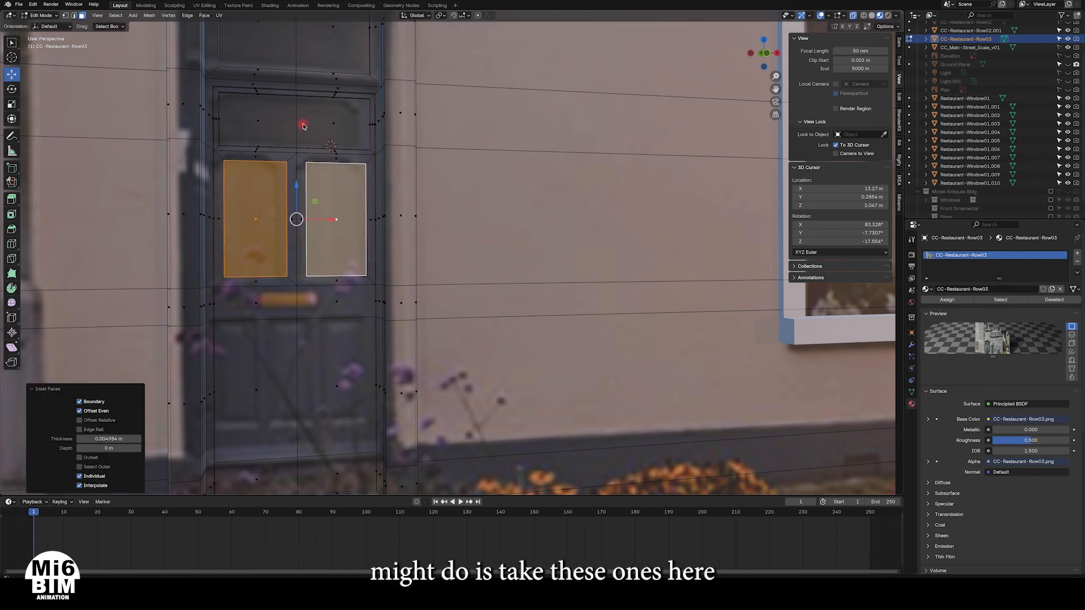
Step: In front view, move the left vertical edge of the door's inset wide top panel inward along X by about 0.025 m
{"action": "left_click", "coordinate": [73, 15]}
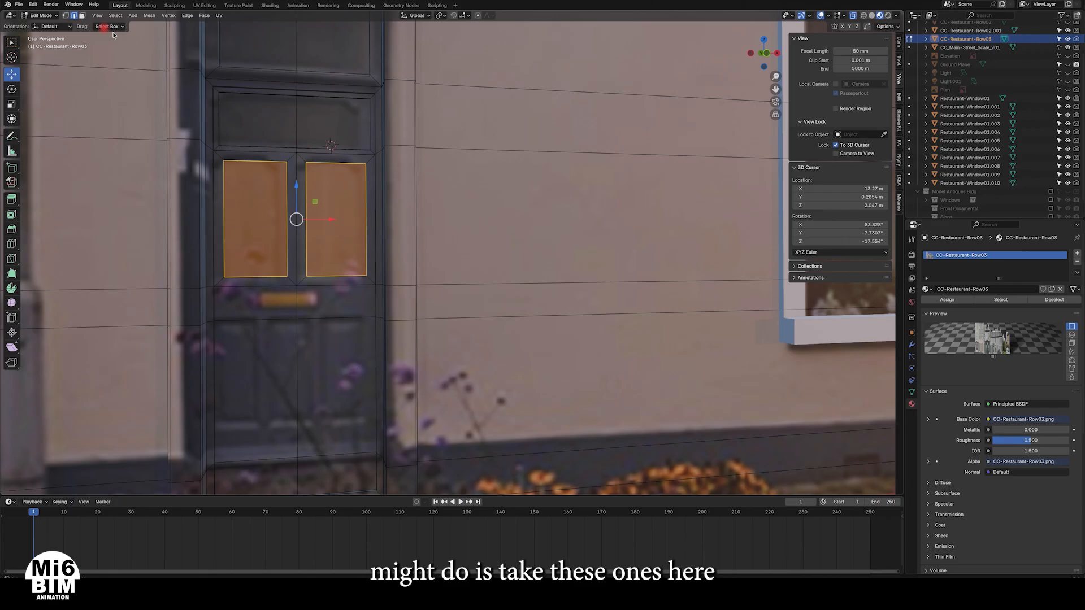
{"action": "left_click", "coordinate": [219, 116]}
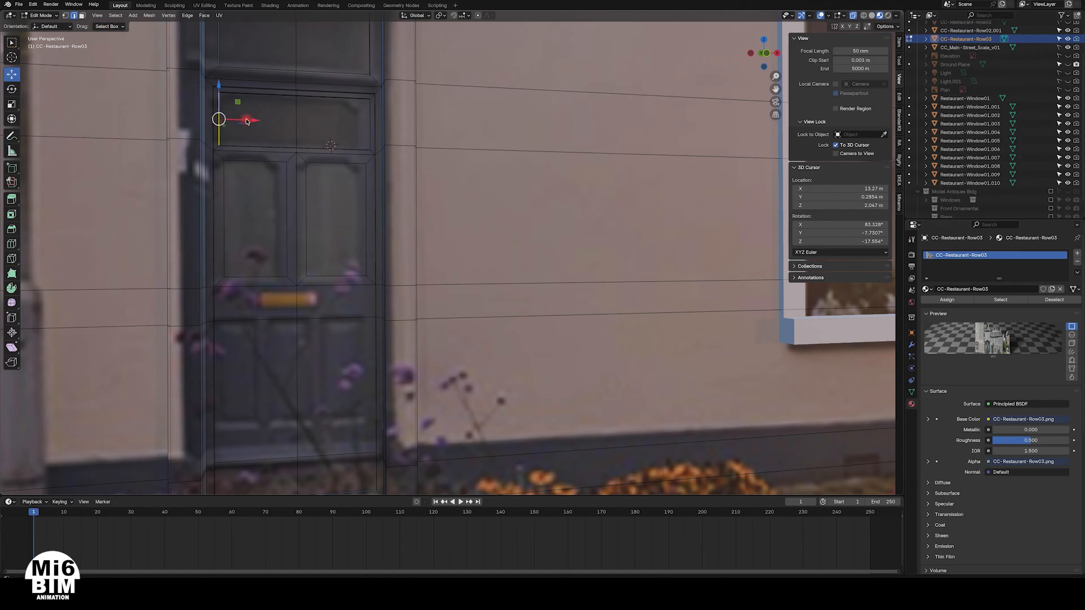
{"action": "key", "text": "KP_1"}
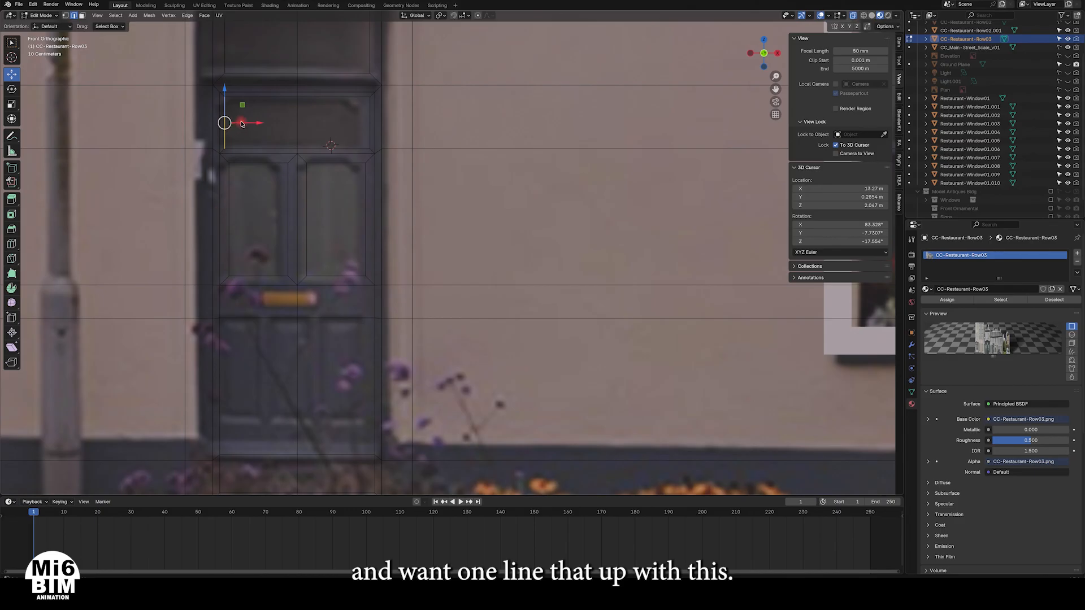
{"action": "left_click_drag", "start_coordinate": [257, 125], "coordinate": [265, 122]}
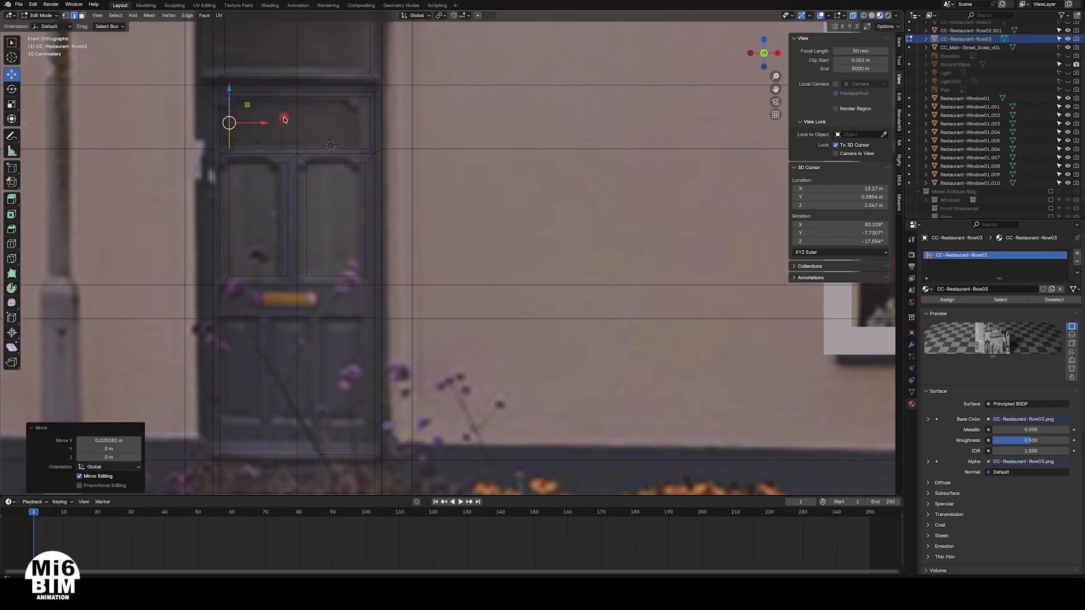
Step: Try moving the wide top panel's right edge inward by about 0.023 m and its top edge up by about 0.009 m, and undo both
{"action": "left_click", "coordinate": [371, 123]}
{"action": "left_click_drag", "start_coordinate": [400, 122], "coordinate": [394, 122]}
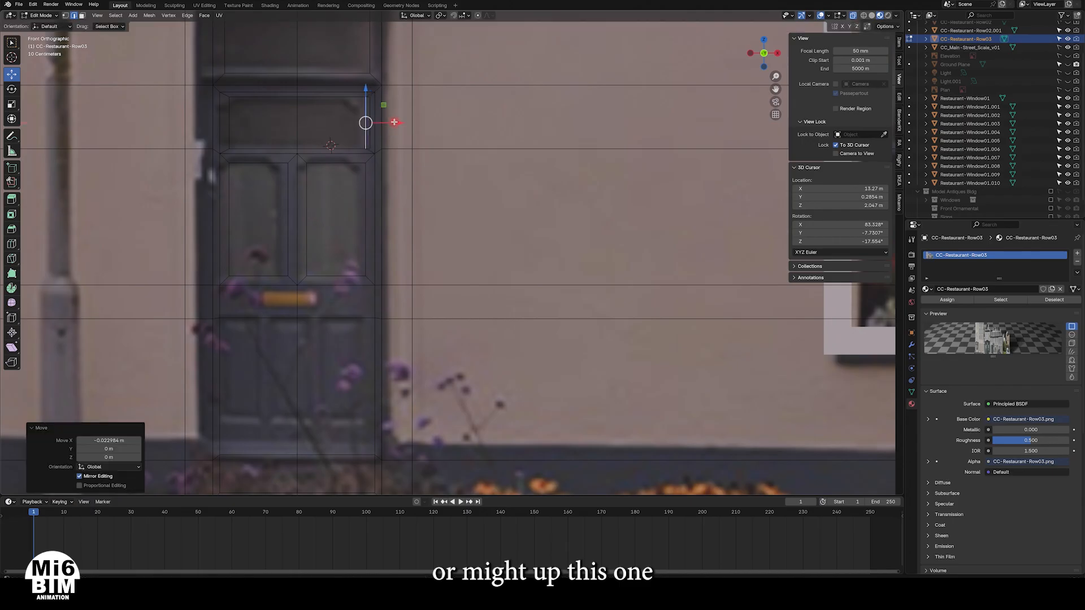
{"action": "left_click", "coordinate": [265, 97]}
{"action": "left_click", "coordinate": [338, 98]}
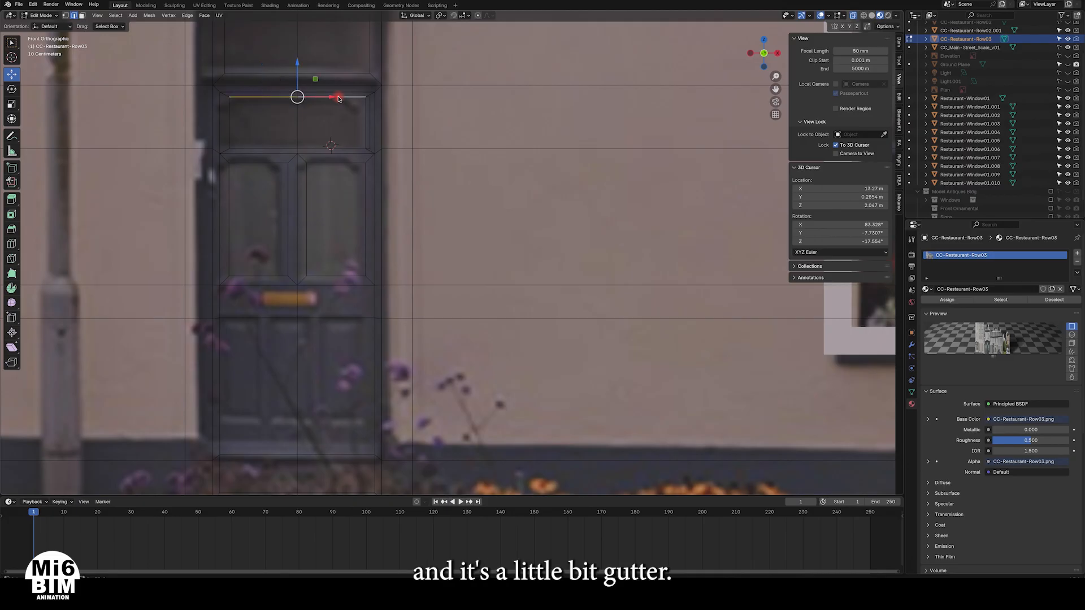
{"action": "mouse_move", "coordinate": [297, 68]}
{"action": "left_mouse_down"}
{"action": "mouse_move", "coordinate": [297, 80]}
{"action": "mouse_move", "coordinate": [296, 68]}
{"action": "left_mouse_up"}
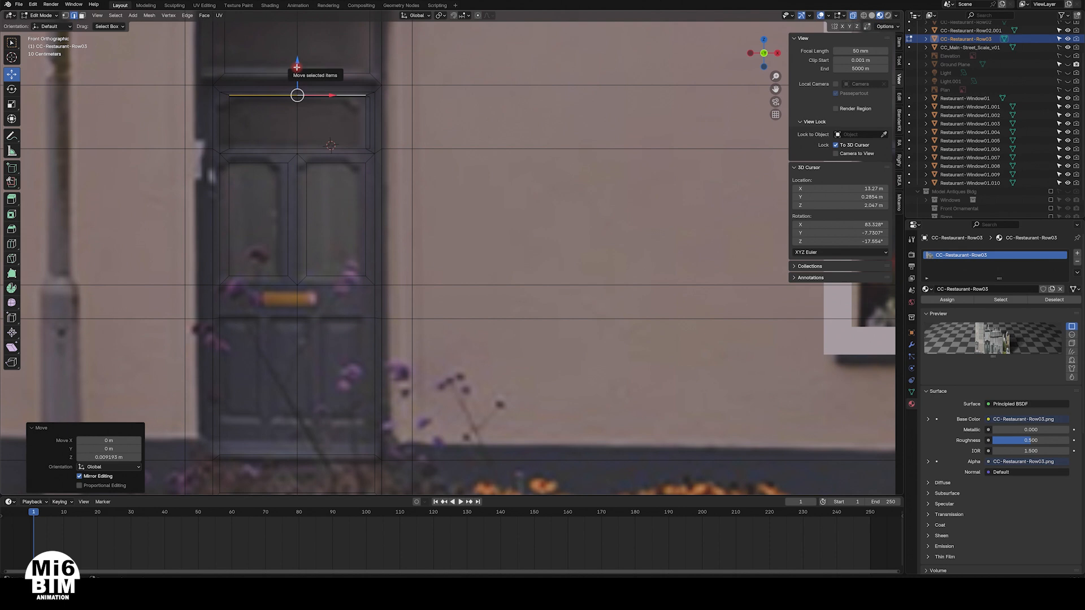
{"action": "key", "text": "ctrl+z"}
{"action": "key", "text": "ctrl+z"}
{"action": "key", "text": "ctrl+z"}
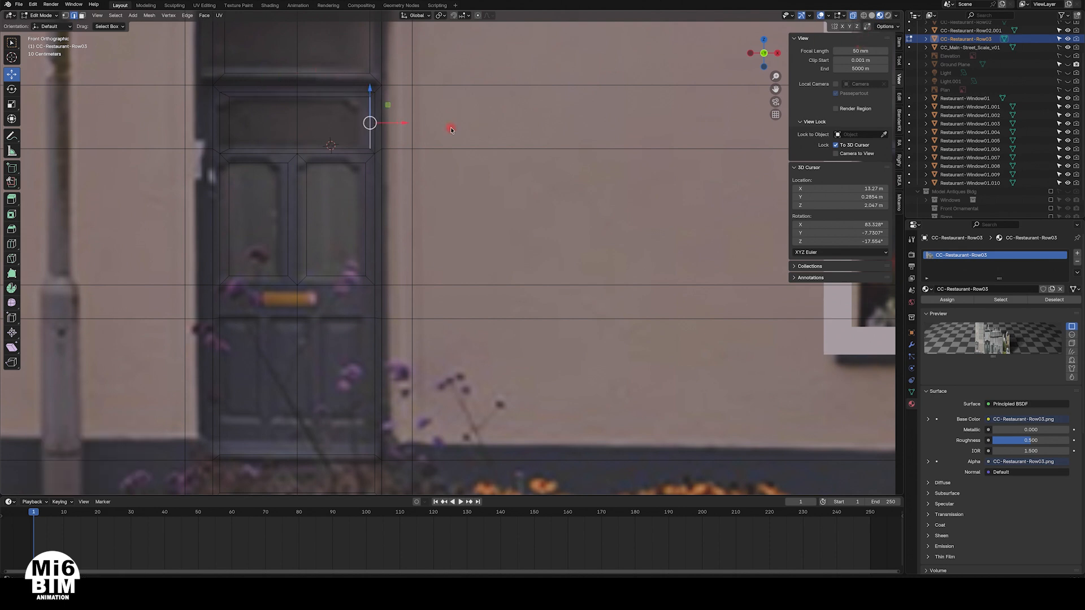
Step: Move the wide top panel's right edge inward by about 0.02 m and its left edge inward by about 0.002 m along X
{"action": "left_click_drag", "start_coordinate": [345, 104], "coordinate": [400, 124]}
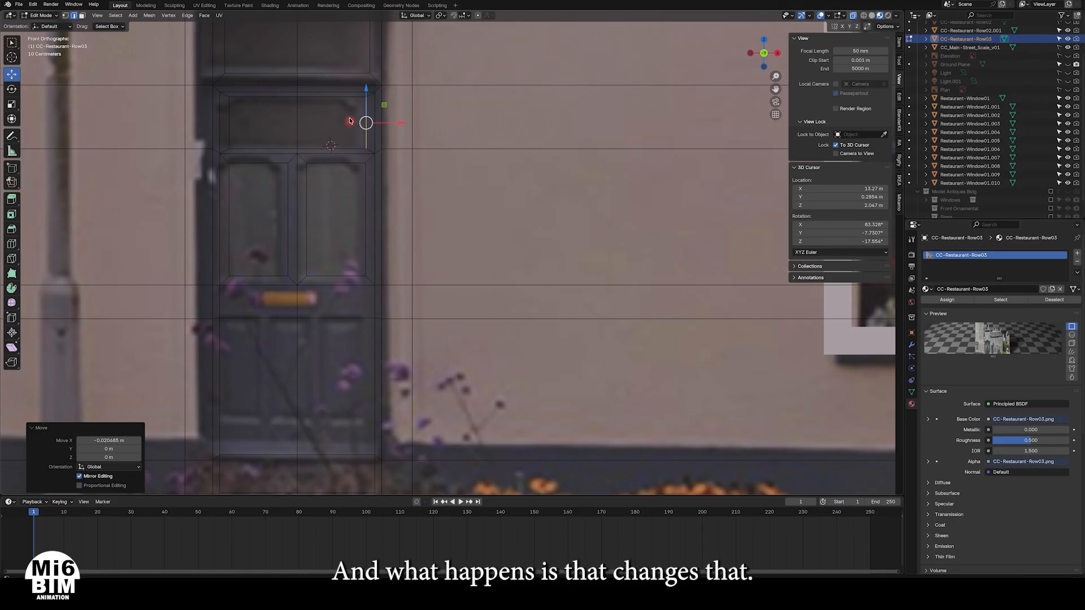
{"action": "left_click_drag", "start_coordinate": [244, 111], "coordinate": [262, 124]}
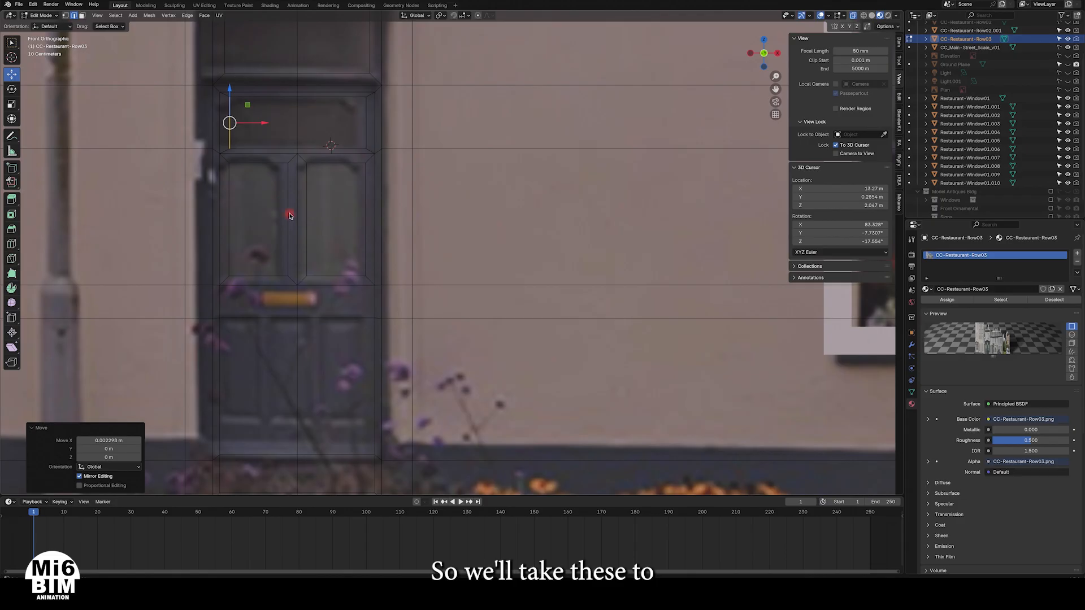
Step: Move the inner vertical edges of the tall upper panels away from the door's centre, the left by about 0.023 m and the right by about 0.011 m
{"action": "left_click", "coordinate": [287, 221]}
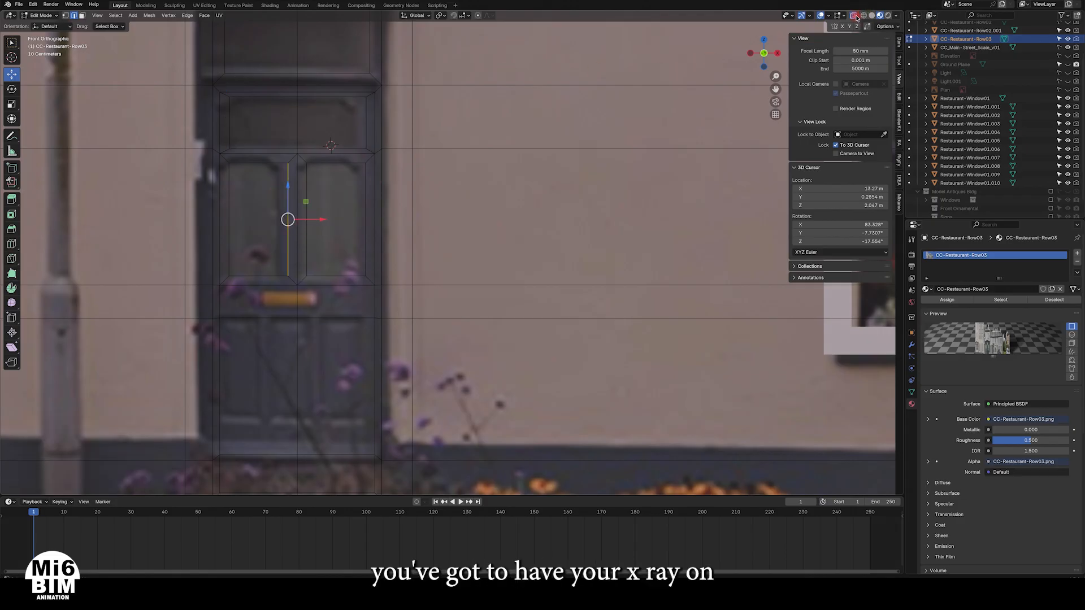
{"action": "left_click_drag", "start_coordinate": [323, 224], "coordinate": [316, 220]}
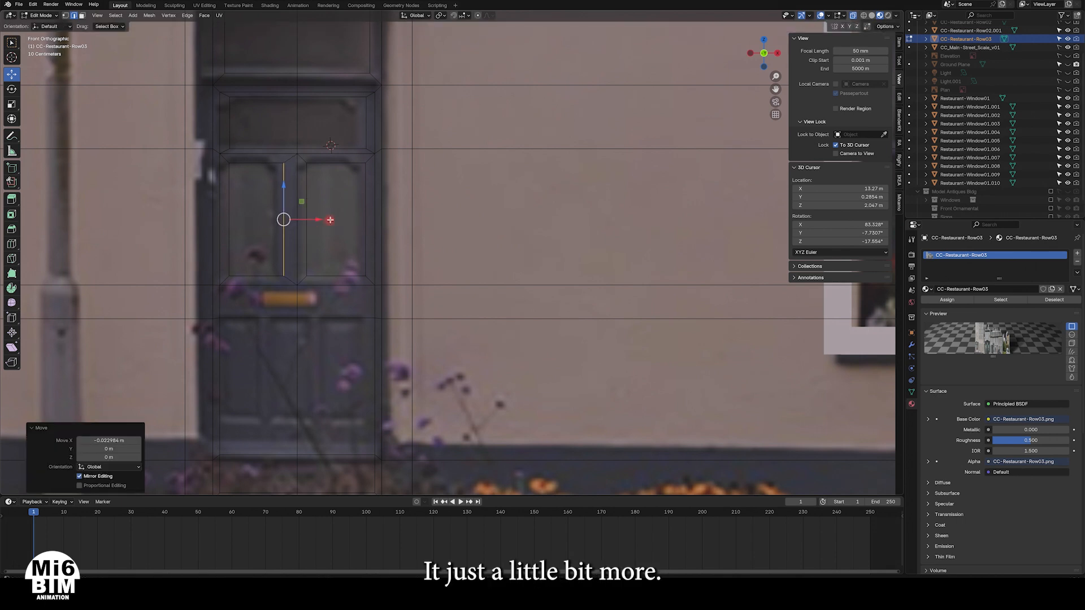
{"action": "key", "text": "ctrl+z"}
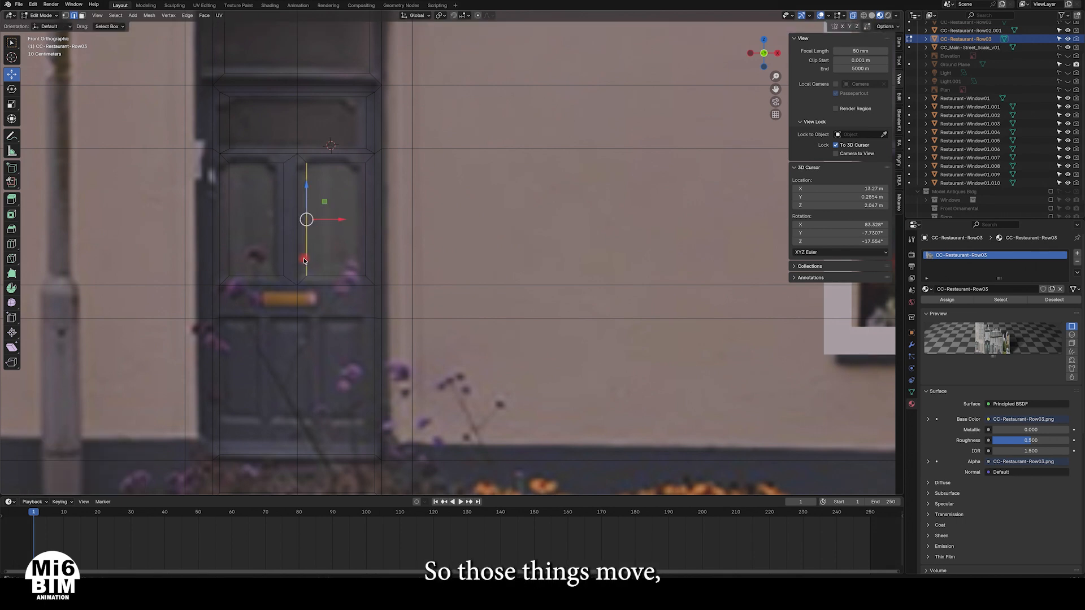
{"action": "left_click_drag", "start_coordinate": [344, 222], "coordinate": [345, 220]}
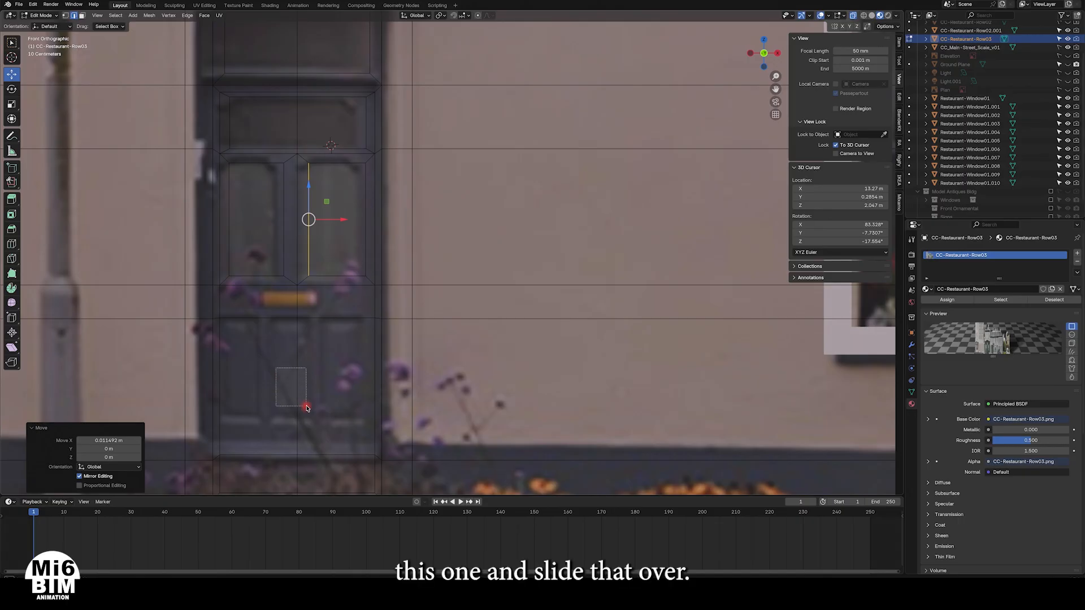
Step: Move the centre vertical edge of the lower door section by about -0.17 m along X to the photo's left panel division
{"action": "left_click", "coordinate": [303, 400]}
{"action": "left_click_drag", "start_coordinate": [327, 386], "coordinate": [299, 386]}
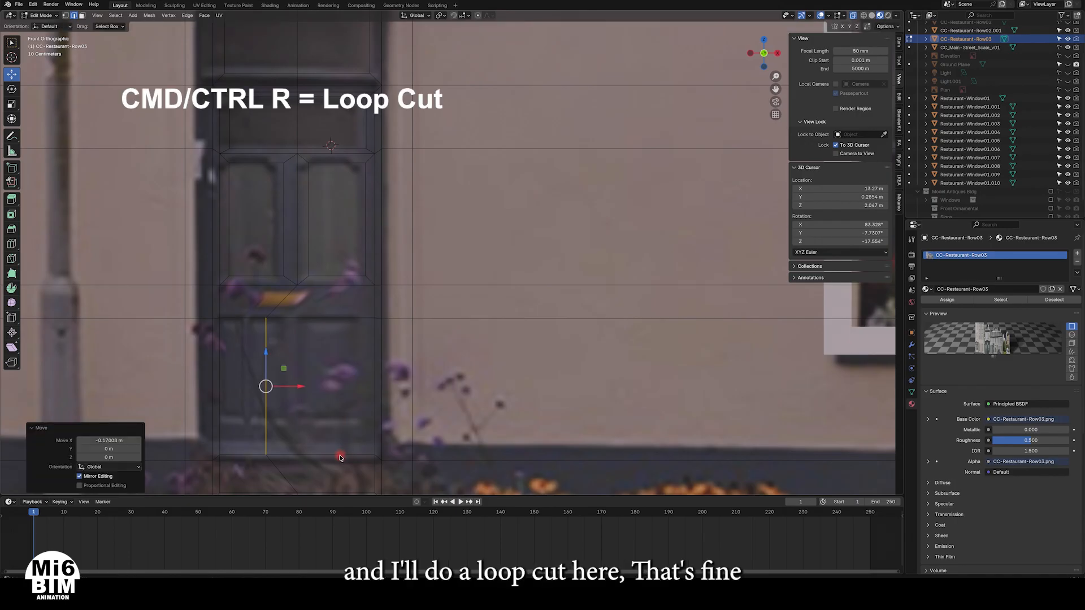
Step: Add a vertical loop cut through the door's right half and shift its segment in the lower section by about 0.028 m along X
{"action": "key", "text": "ctrl+r"}
{"action": "left_click", "coordinate": [340, 457]}
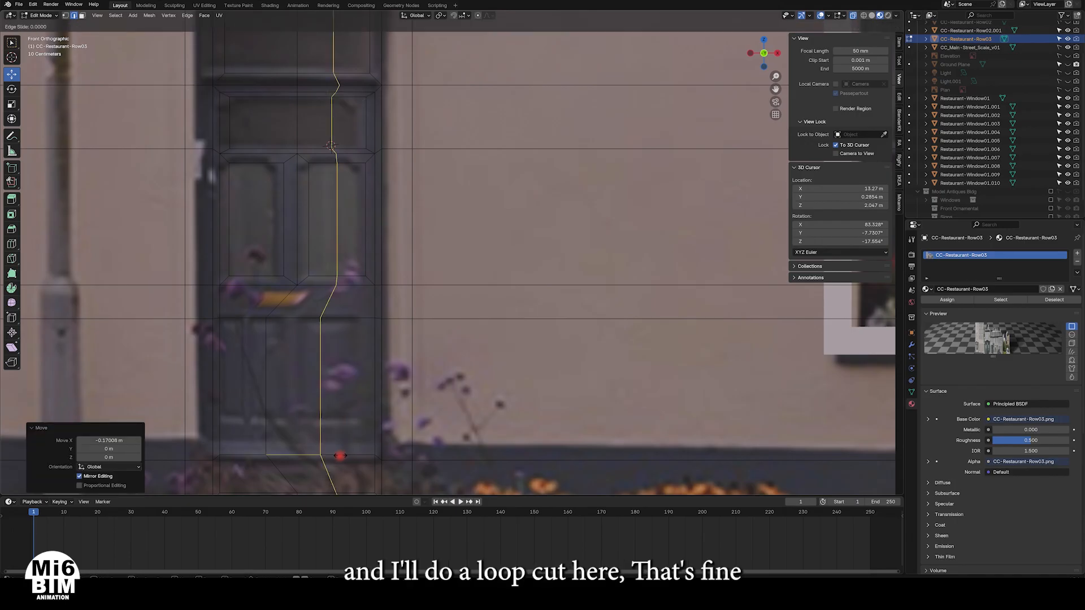
{"action": "right_click", "coordinate": [340, 456]}
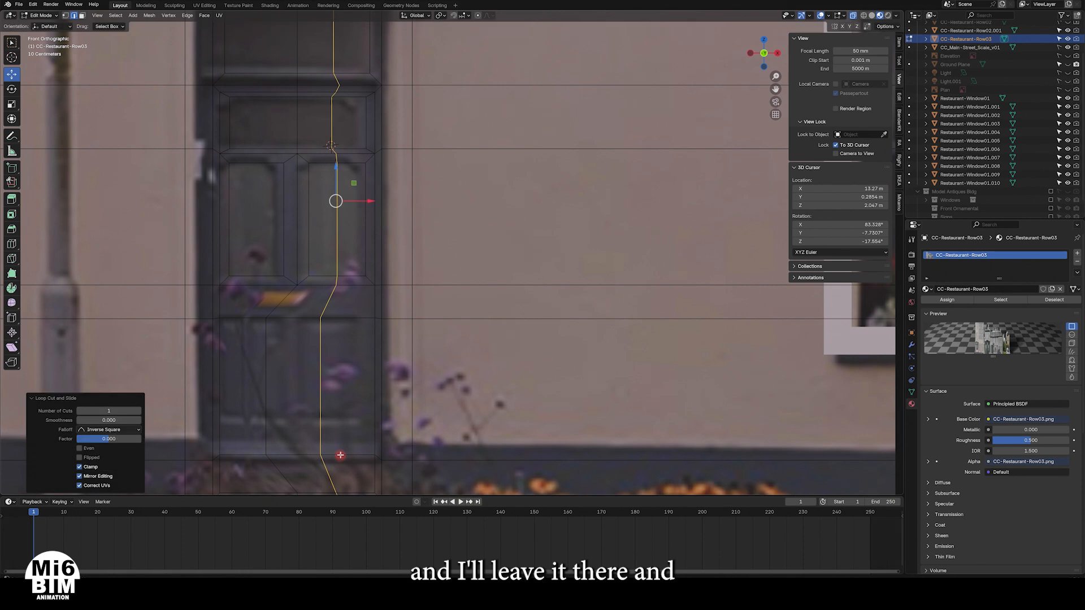
{"action": "left_click", "coordinate": [319, 384]}
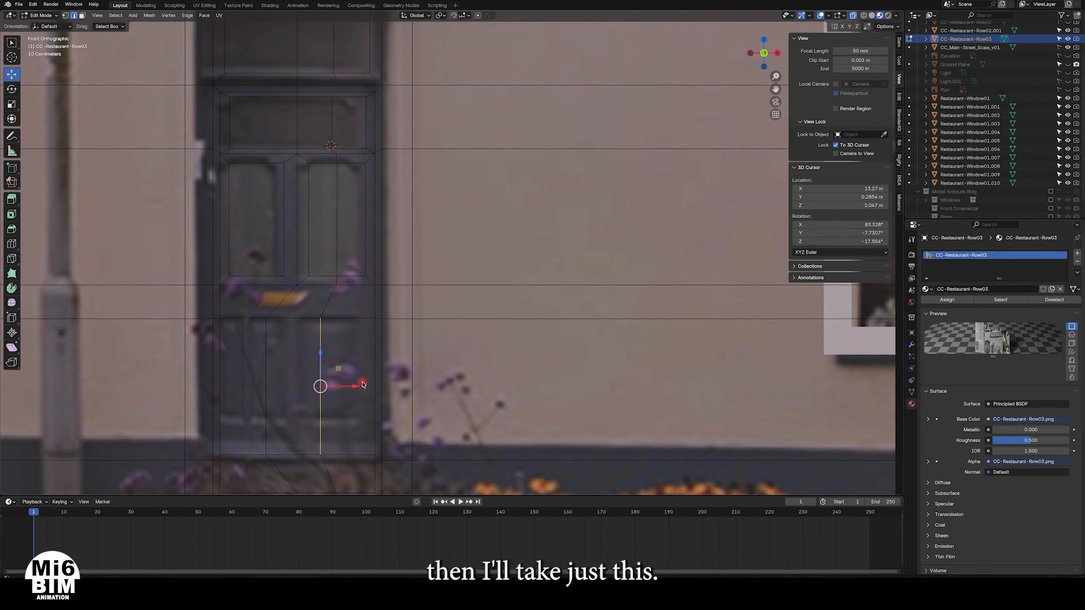
{"action": "left_click_drag", "start_coordinate": [353, 388], "coordinate": [362, 387]}
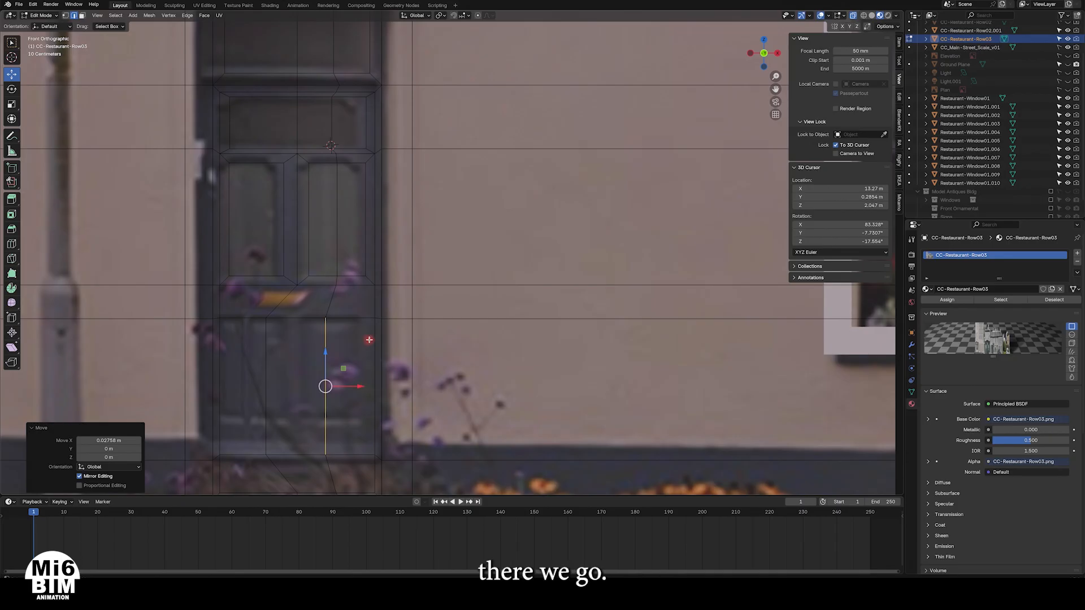
{"action": "key", "text": "3"}
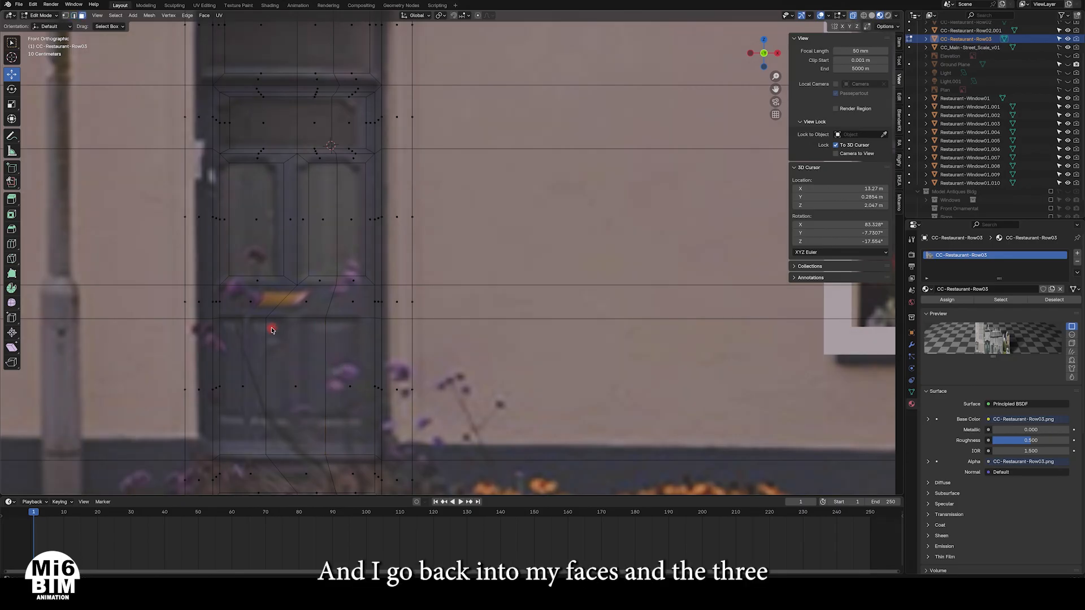
{"action": "left_click", "coordinate": [349, 387]}
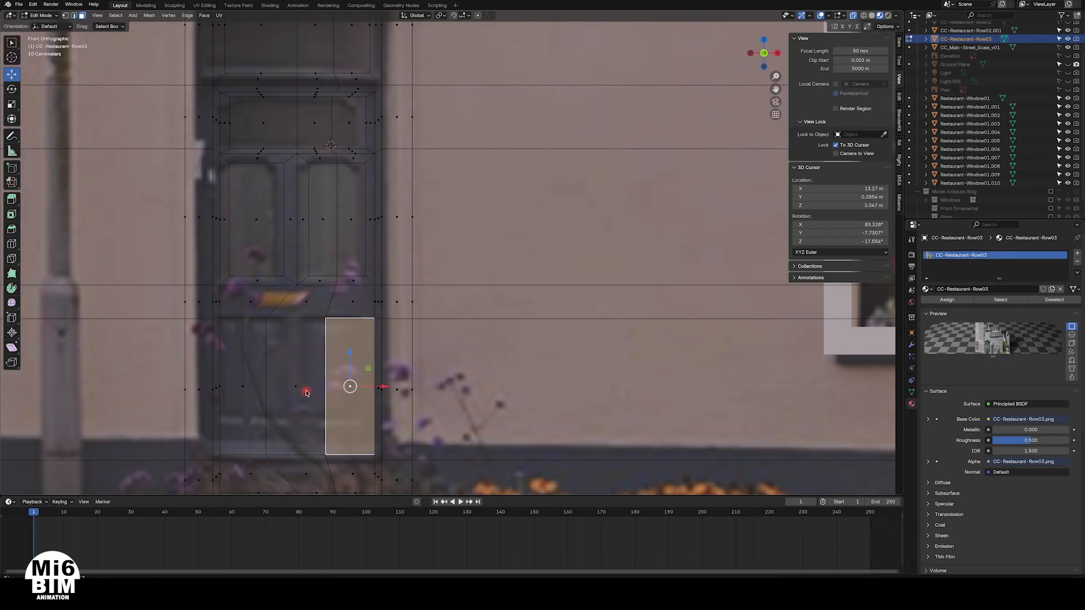
{"action": "left_click", "coordinate": [298, 389], "text": "shift"}
{"action": "left_click", "coordinate": [247, 383], "text": "shift"}
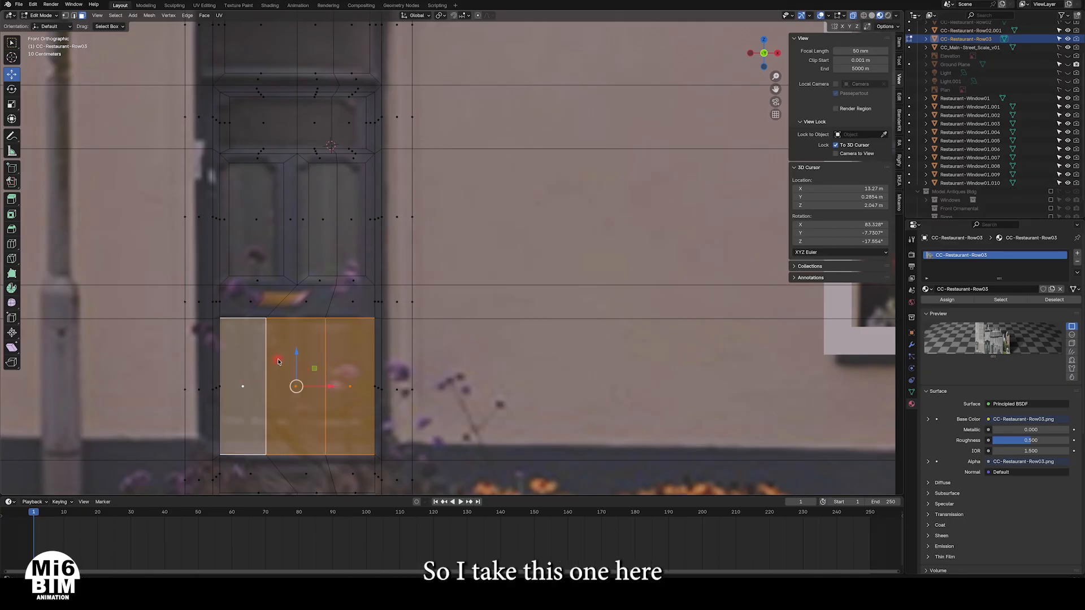
{"action": "key", "text": "2"}
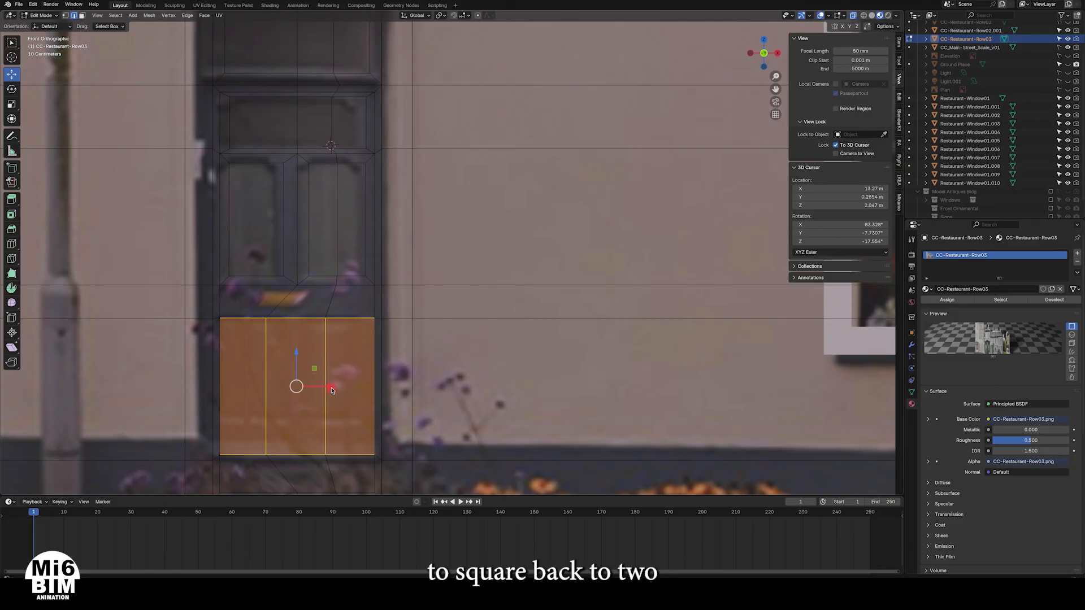
{"action": "left_click", "coordinate": [473, 354]}
Step: Nudge the lower section's left dividing edge slightly right and its right dividing edge by about 0.007 m along X
{"action": "left_click", "coordinate": [268, 376]}
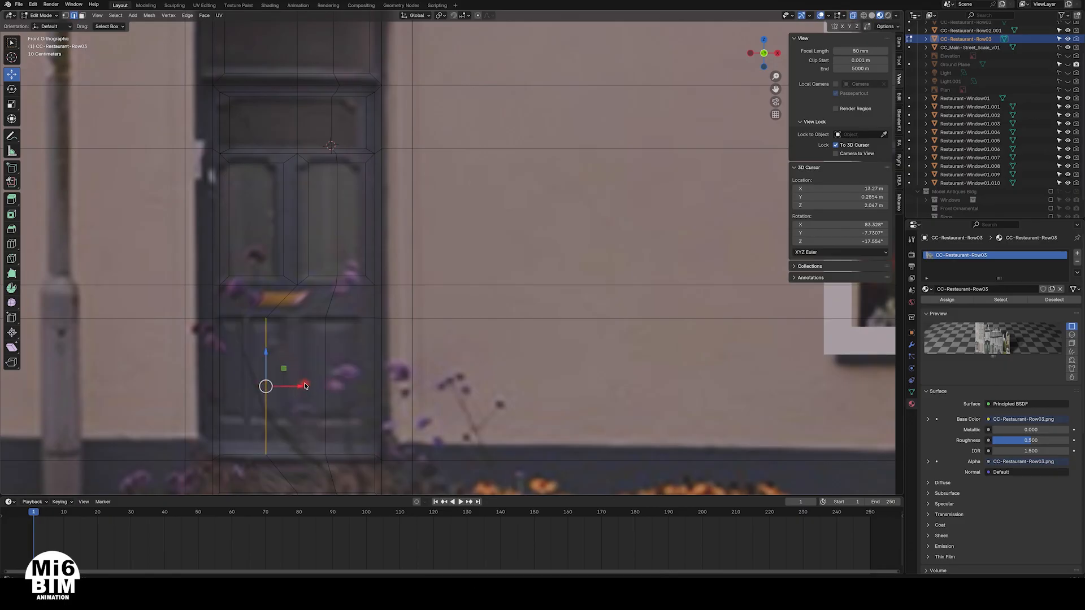
{"action": "left_click_drag", "start_coordinate": [302, 386], "coordinate": [306, 386]}
{"action": "left_click", "coordinate": [326, 374]}
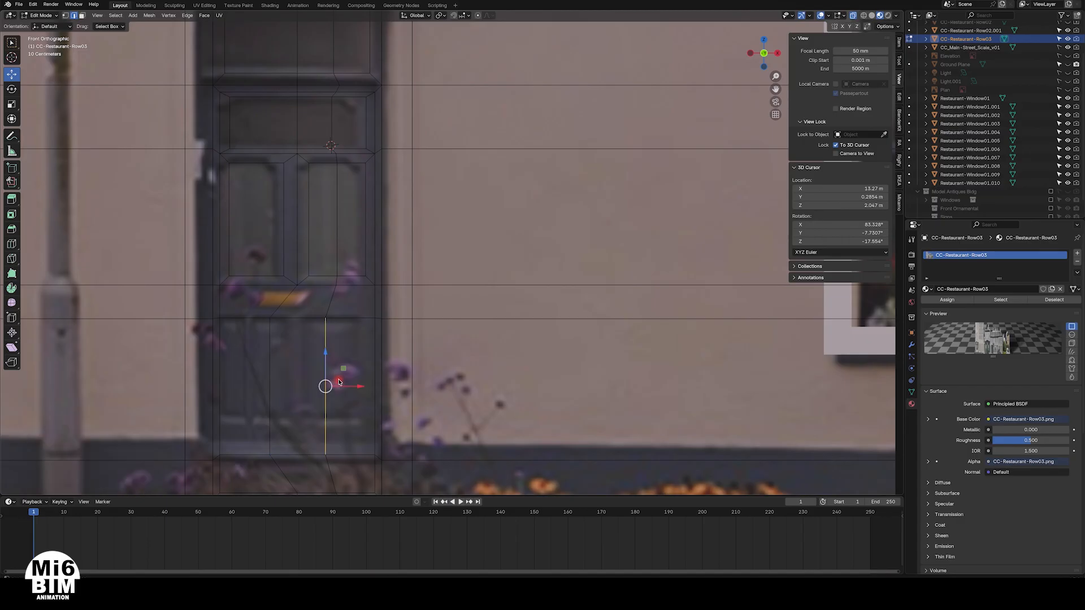
{"action": "left_click_drag", "start_coordinate": [360, 390], "coordinate": [363, 389]}
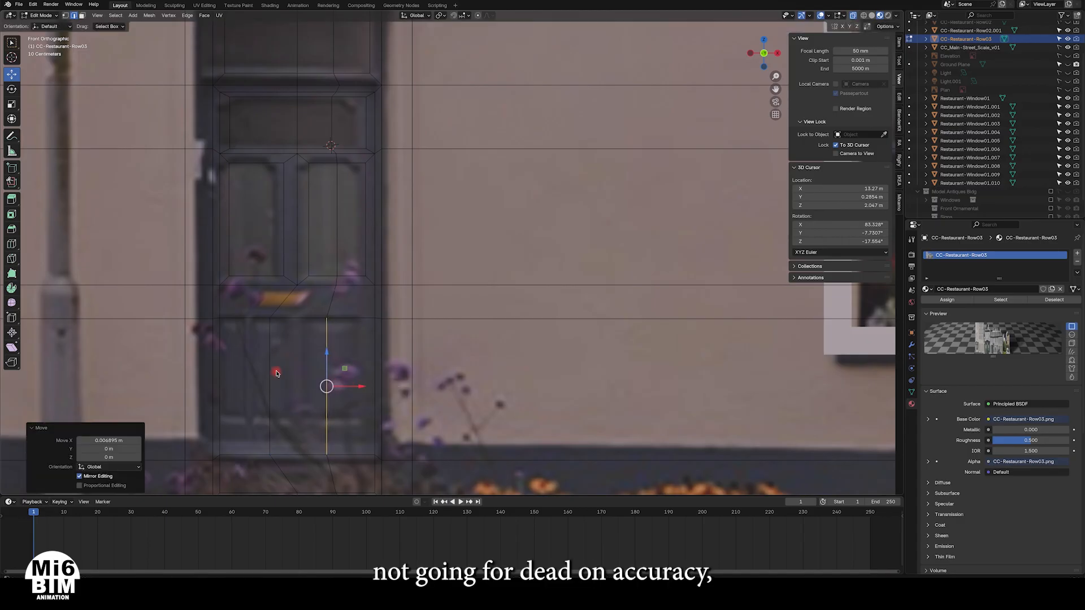
Step: Select the three lower door section faces and inset them individually to form three narrow panels
{"action": "key", "text": "3"}
{"action": "left_click", "coordinate": [251, 387]}
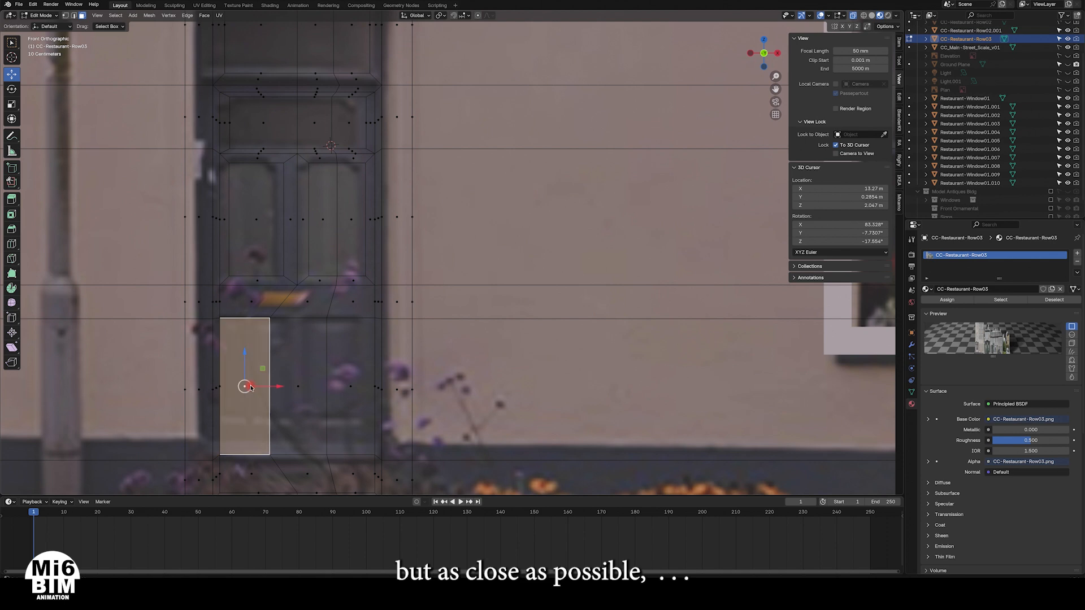
{"action": "left_click", "coordinate": [306, 393], "text": "shift"}
{"action": "left_click", "coordinate": [358, 391], "text": "shift"}
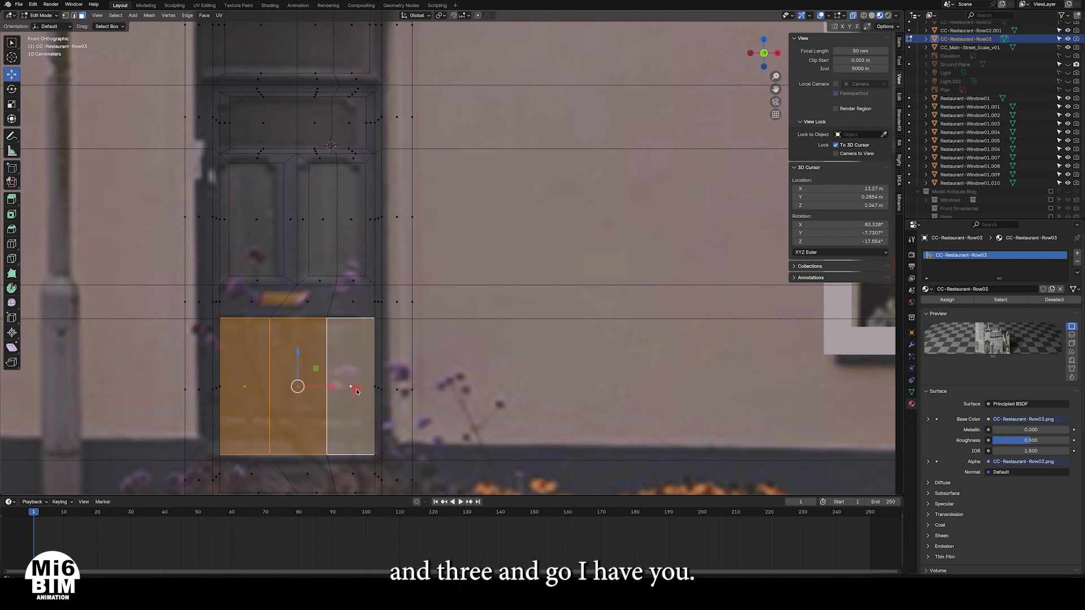
{"action": "key", "text": "i"}
{"action": "key", "text": "i"}
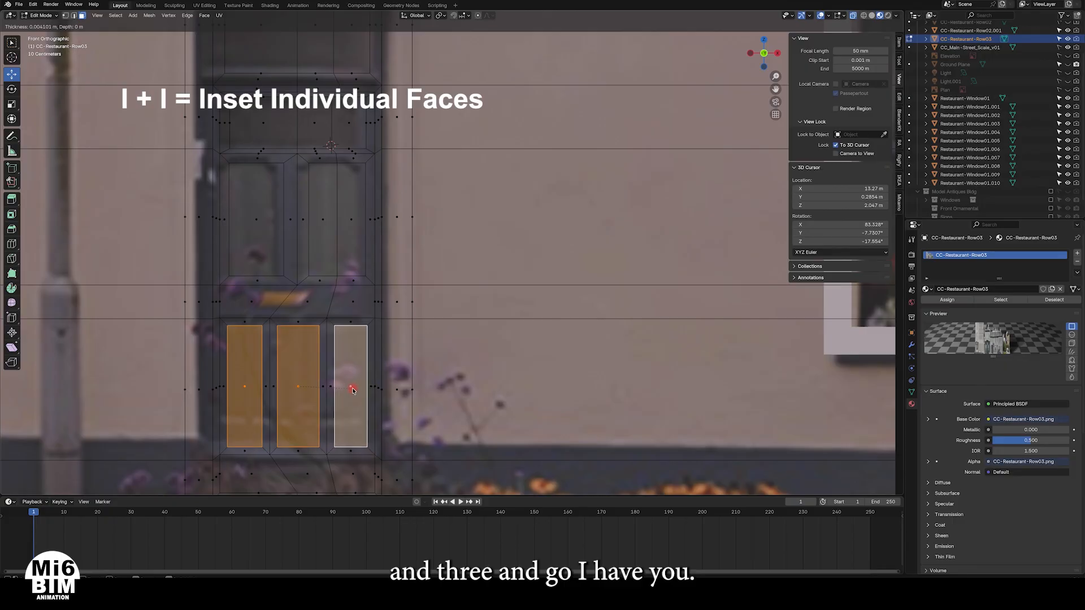
{"action": "left_click", "coordinate": [351, 390]}
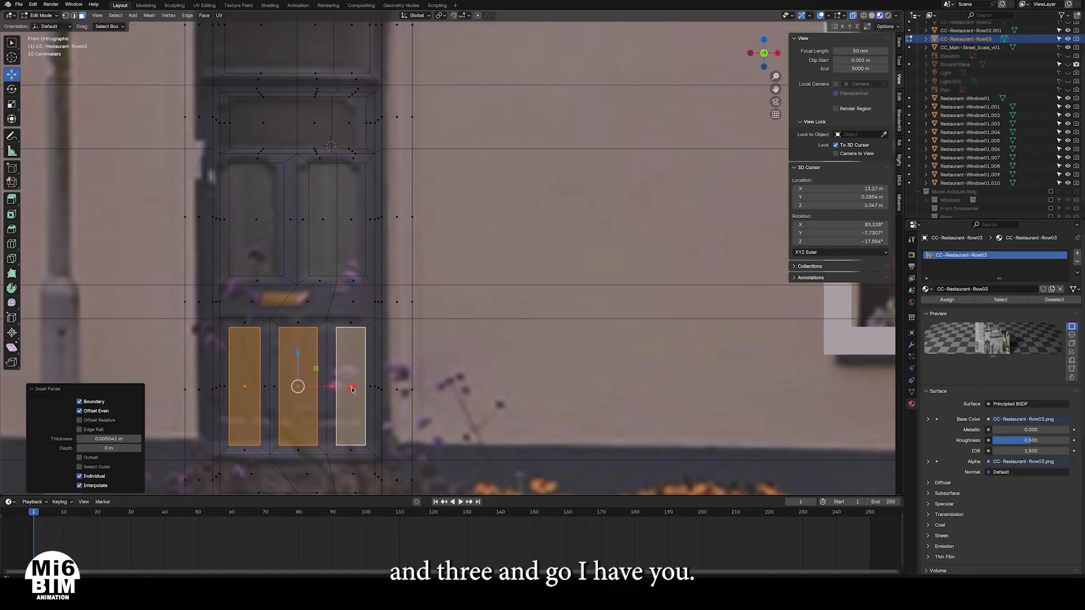
Step: Push the three lower door panels back about 0.019 m along Y and extrude them a further 0.017 m along Y
{"action": "middle_click_drag", "start_coordinate": [287, 332], "coordinate": [388, 346]}
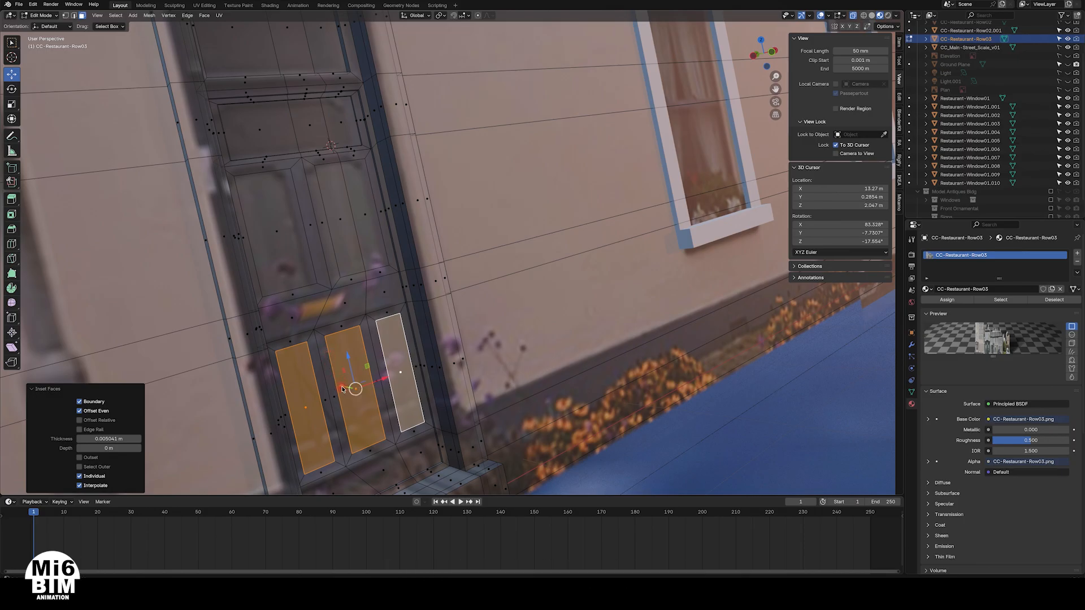
{"action": "left_click_drag", "start_coordinate": [341, 389], "coordinate": [340, 384]}
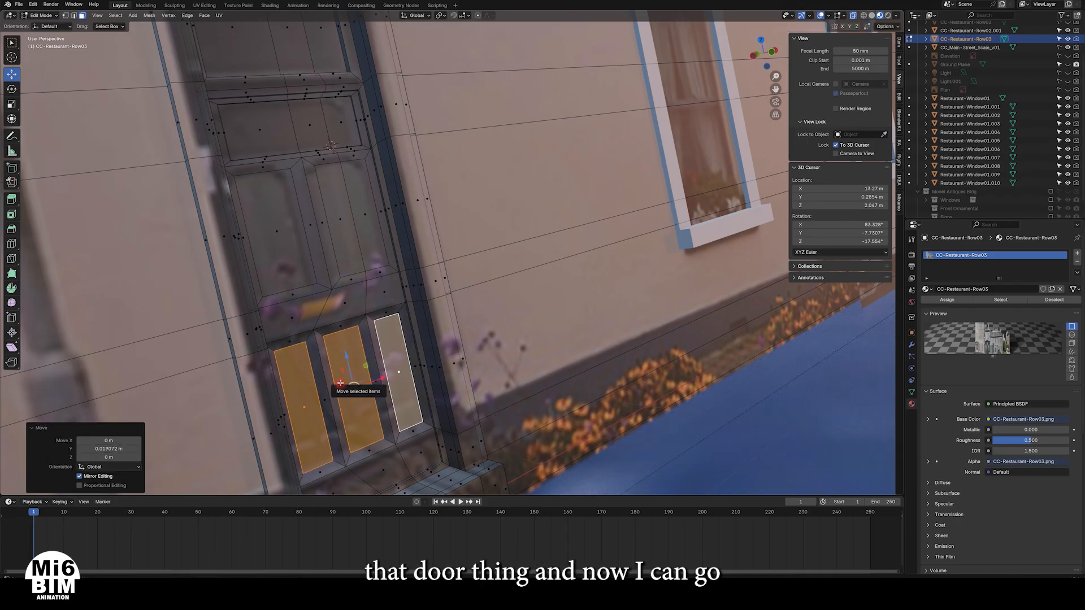
{"action": "key", "text": "e"}
{"action": "key", "text": "y"}
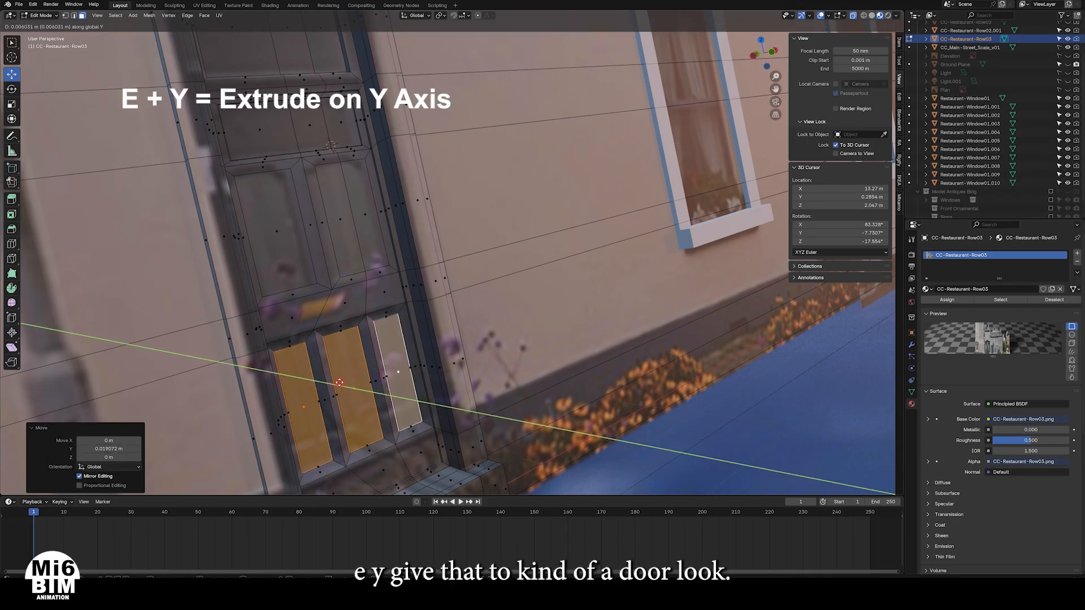
{"action": "left_click", "coordinate": [339, 382]}
Step: Select the faces of the two tall upper door panels and extrude them about 0.026 m along Y
{"action": "middle_click_drag", "start_coordinate": [339, 383], "coordinate": [270, 286]}
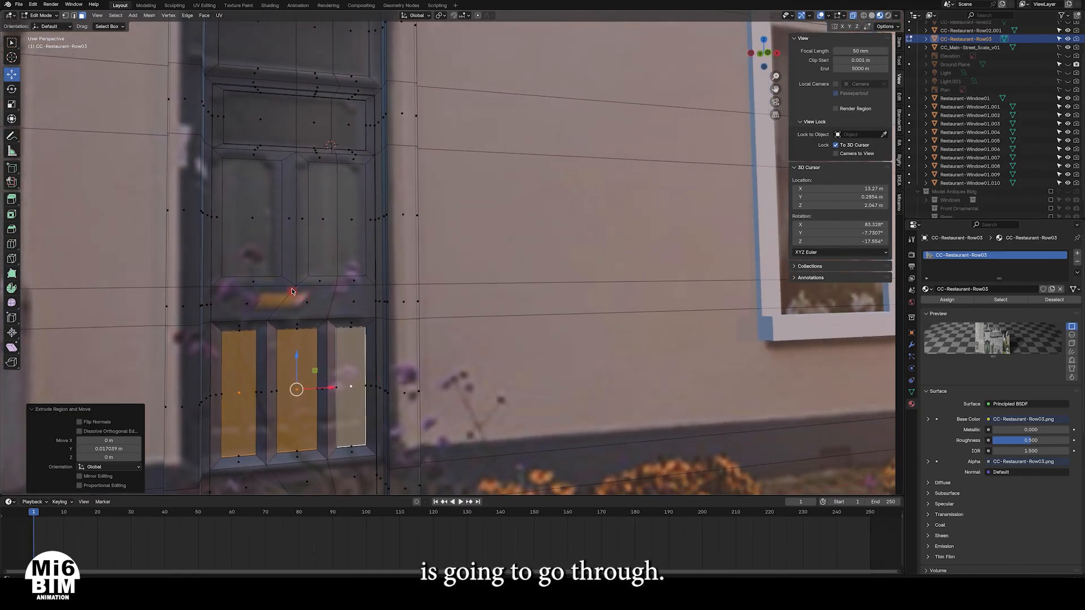
{"action": "middle_click_drag", "start_coordinate": [307, 222], "coordinate": [267, 226]}
{"action": "left_click", "coordinate": [266, 230]}
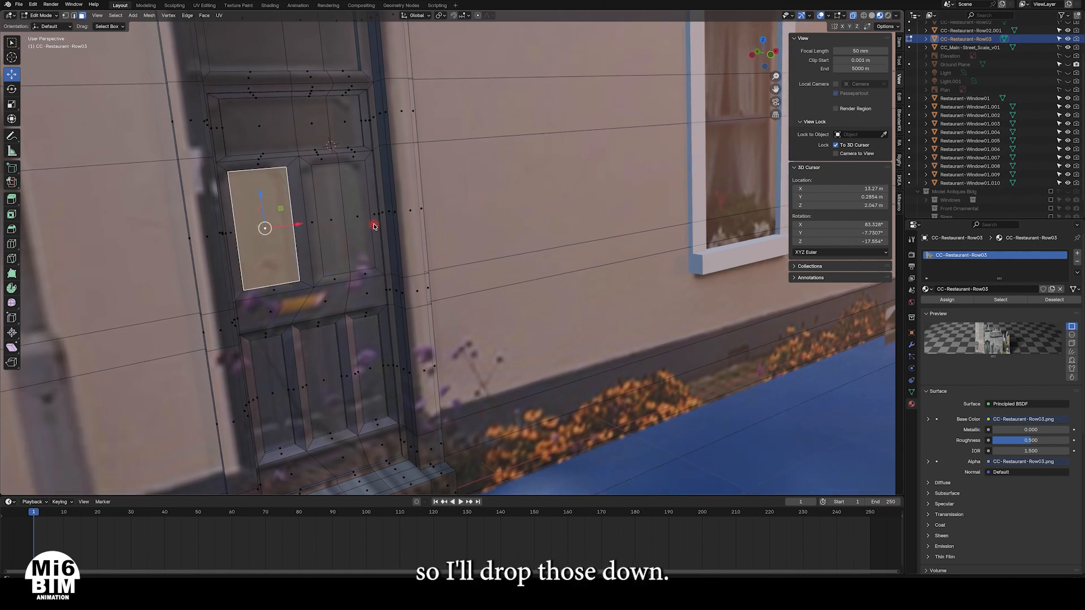
{"action": "middle_click_drag", "start_coordinate": [356, 223], "coordinate": [324, 229]}
{"action": "left_click", "coordinate": [341, 226], "text": "shift"}
{"action": "left_click", "coordinate": [365, 220], "text": "shift"}
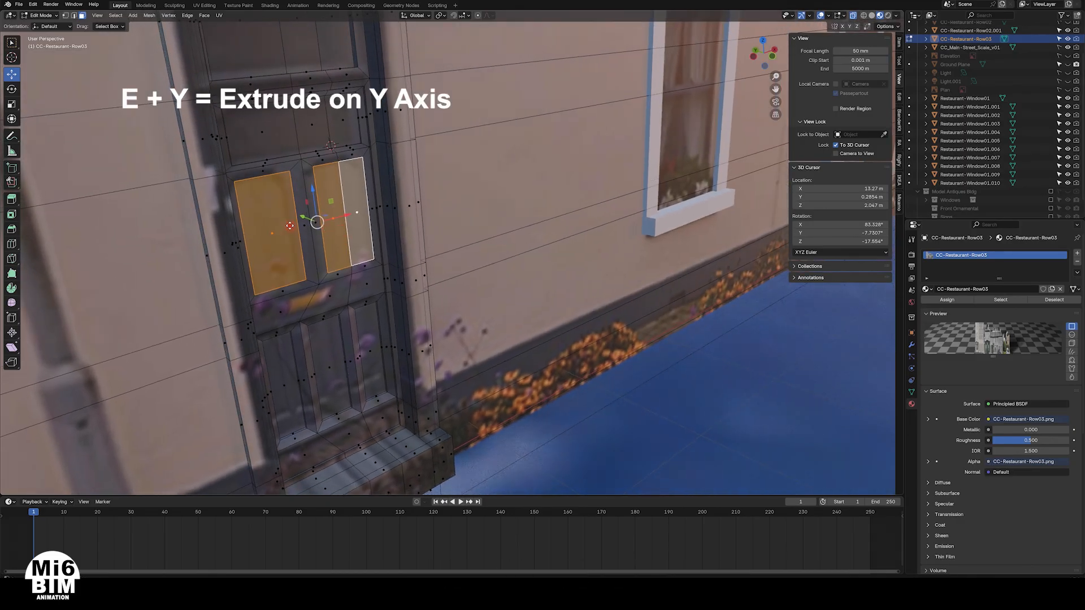
{"action": "key", "text": "e"}
{"action": "key", "text": "y"}
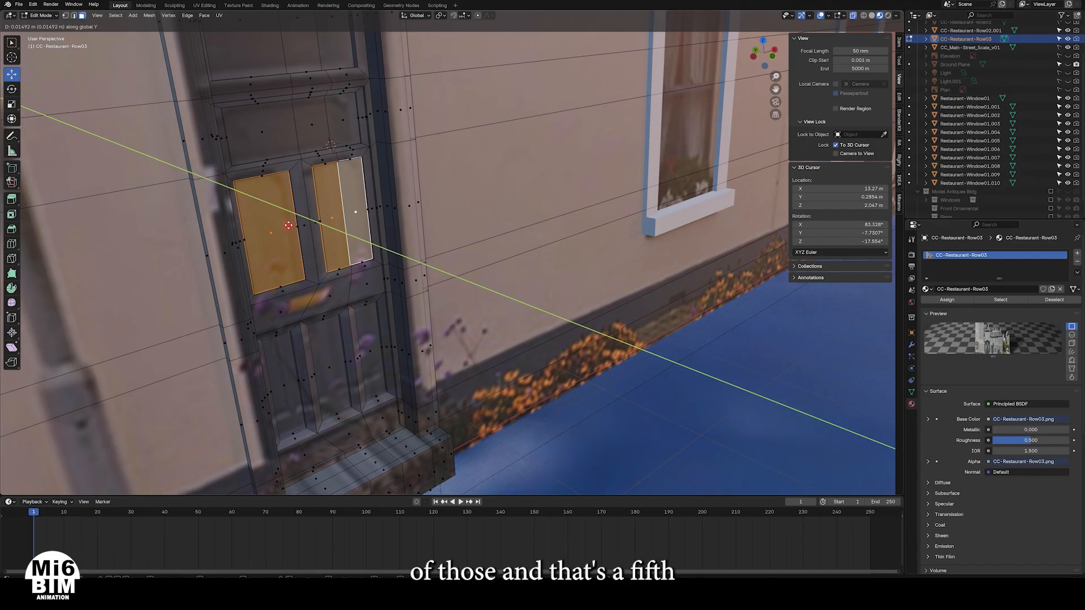
{"action": "left_click", "coordinate": [289, 224]}
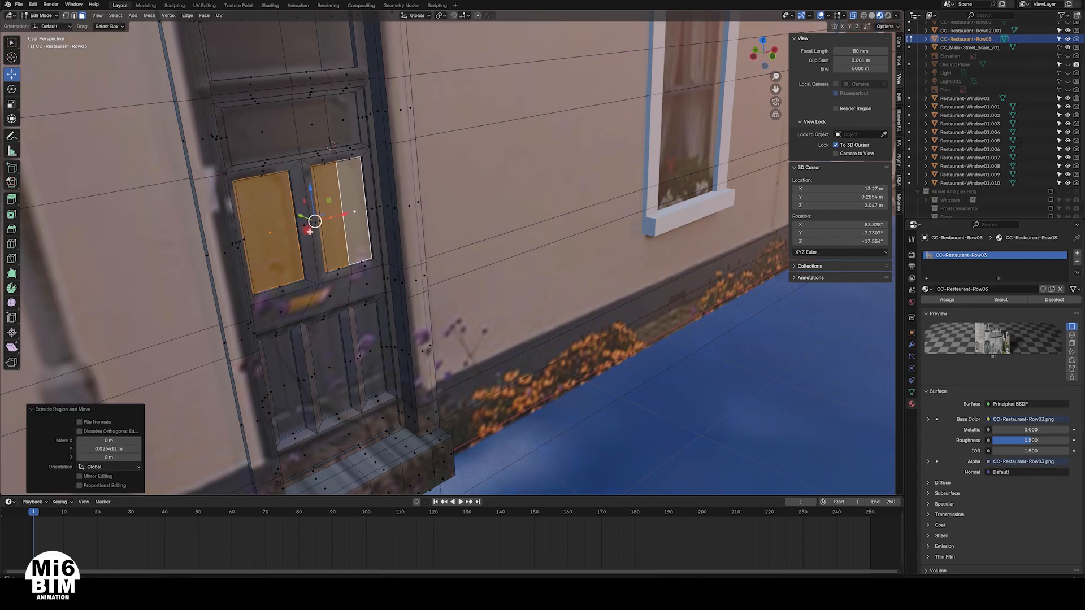
{"action": "middle_click_drag", "start_coordinate": [276, 133], "coordinate": [257, 136]}
{"action": "left_click", "coordinate": [258, 137]}
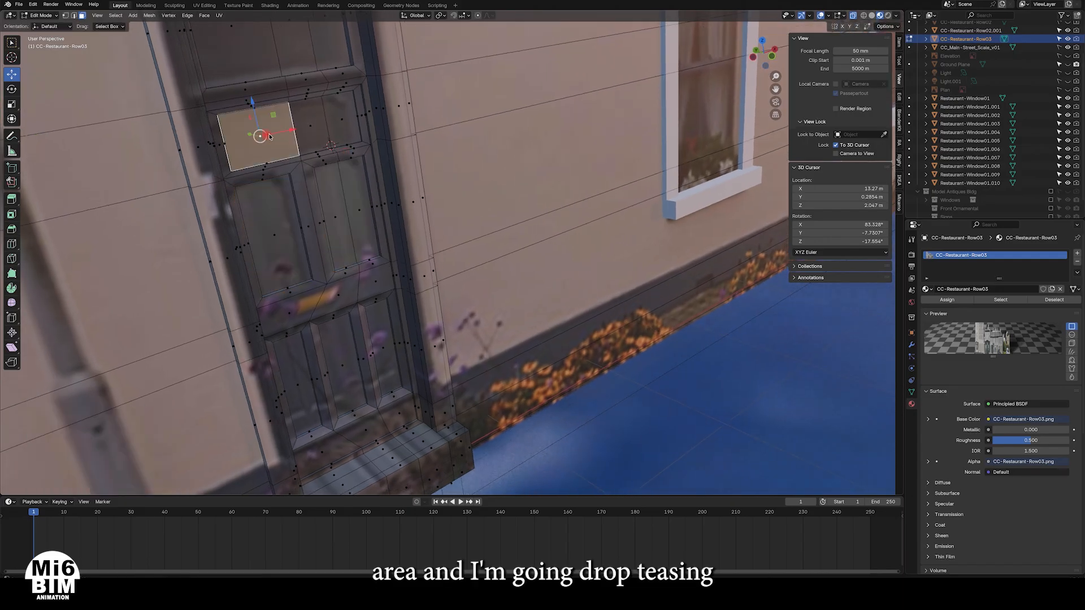
{"action": "middle_click_drag", "start_coordinate": [341, 131], "coordinate": [355, 253]}
{"action": "scroll", "coordinate": [385, 124], "scroll_direction": "up", "scroll_amount": 8}
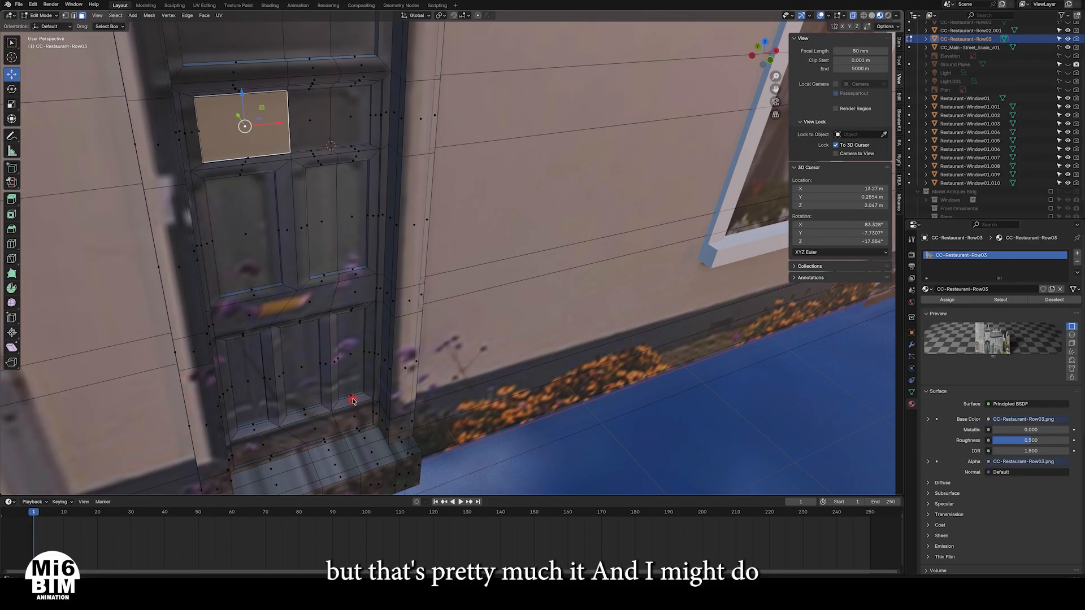
Step: Select the doorstep's left end face and the front and bottom faces across most of its width, undoing the stray face pick
{"action": "middle_click_drag", "start_coordinate": [347, 414], "coordinate": [270, 426]}
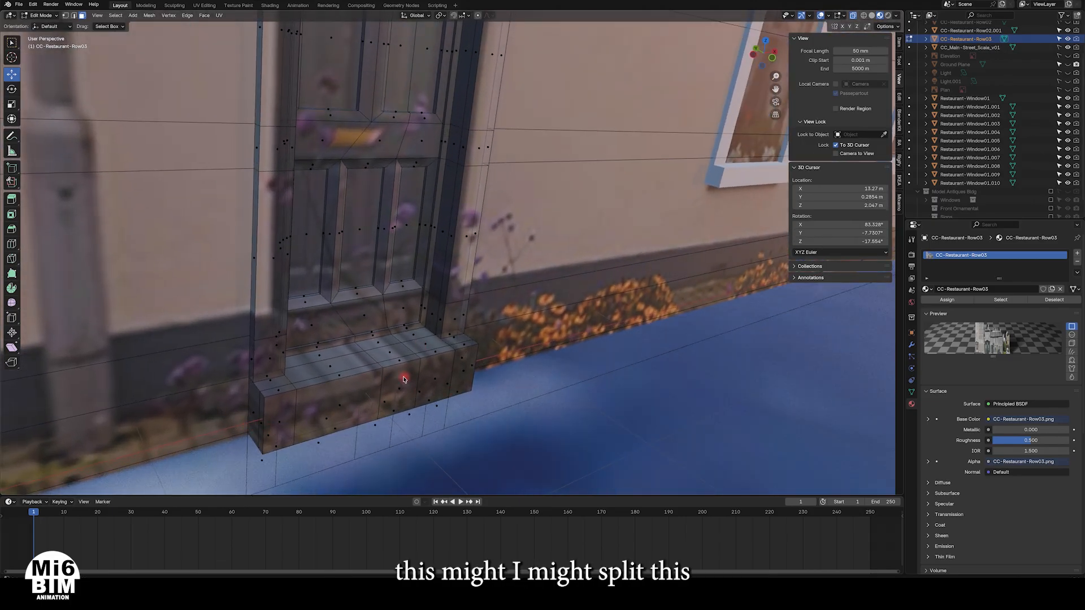
{"action": "scroll", "coordinate": [441, 411], "scroll_direction": "down", "scroll_amount": 2}
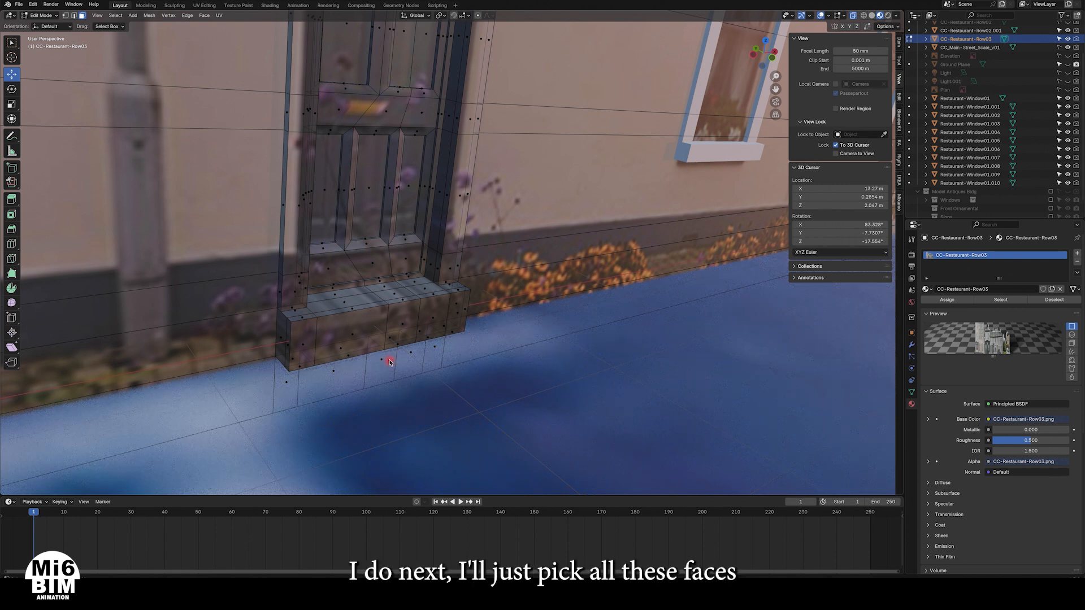
{"action": "left_click", "coordinate": [281, 334]}
{"action": "left_click", "coordinate": [317, 387], "text": "shift"}
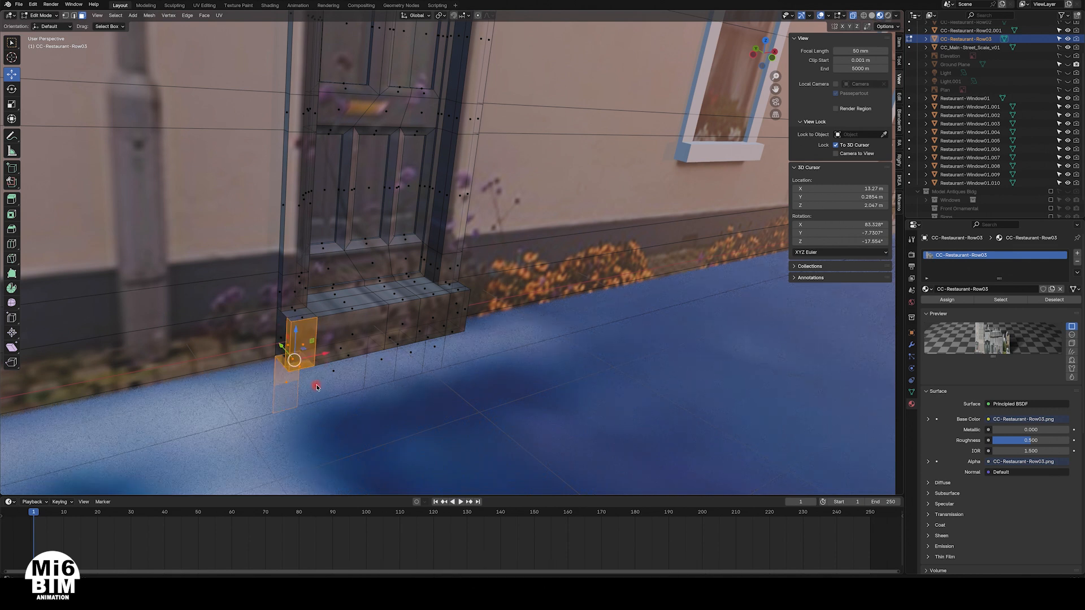
{"action": "key", "text": "ctrl+z"}
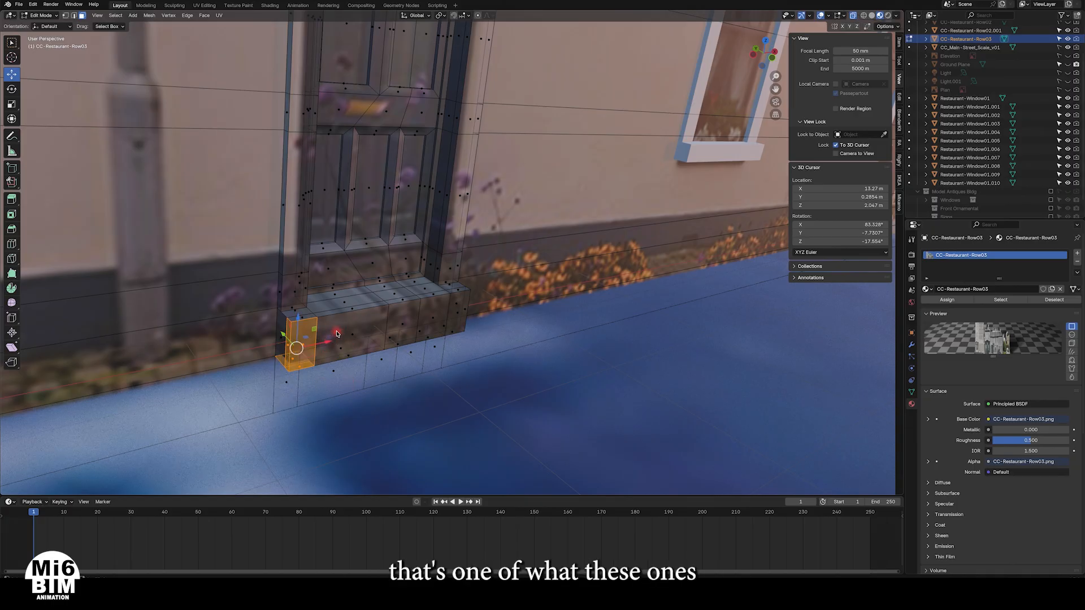
{"action": "left_click", "coordinate": [357, 359], "text": "shift"}
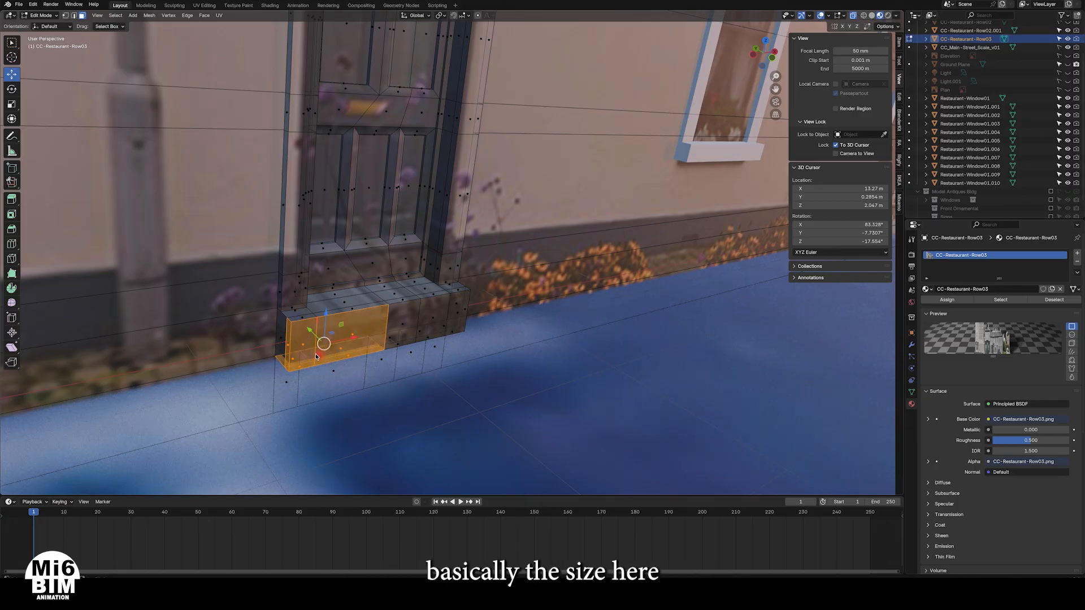
{"action": "left_click", "coordinate": [283, 341], "text": "shift"}
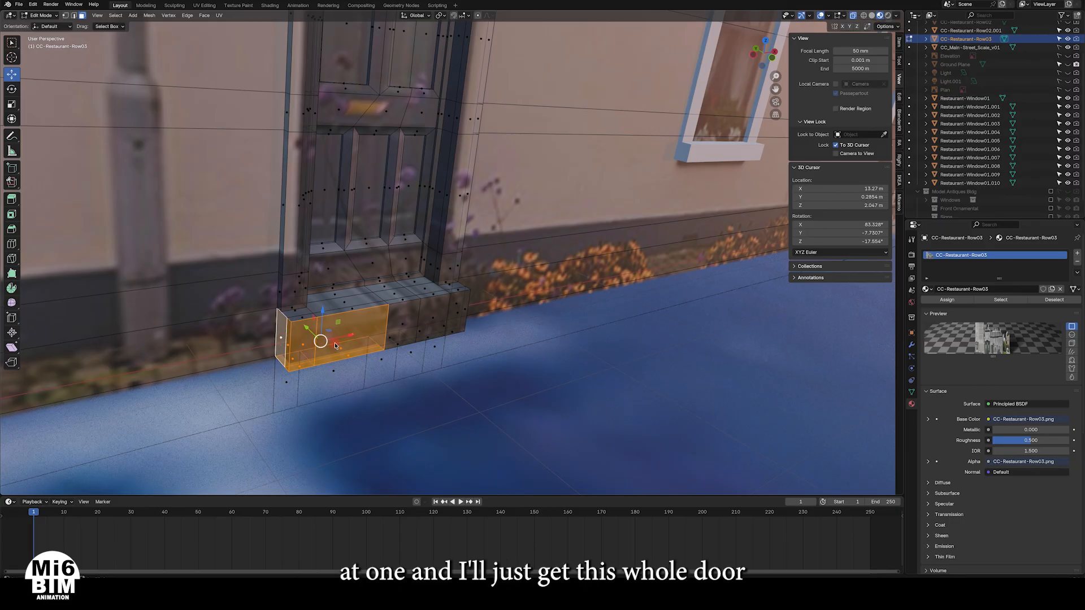
{"action": "left_click", "coordinate": [402, 328], "text": "shift"}
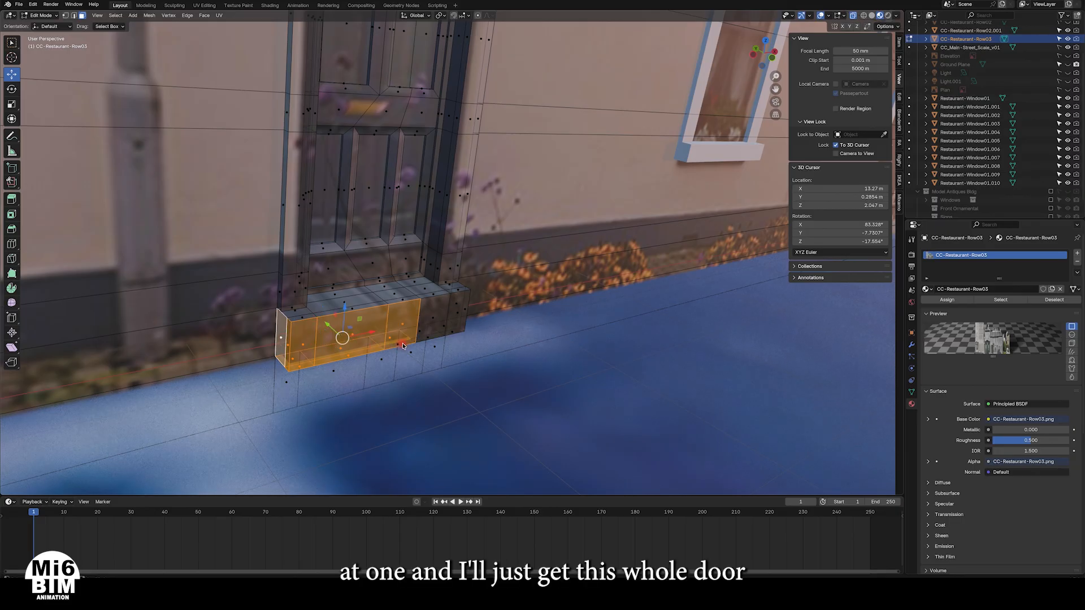
{"action": "left_click", "coordinate": [432, 333], "text": "shift"}
{"action": "left_click", "coordinate": [396, 348], "text": "shift"}
Step: Add the doorstep's remaining front, bottom and right end faces to the selection
{"action": "middle_click_drag", "start_coordinate": [474, 352], "coordinate": [329, 296]}
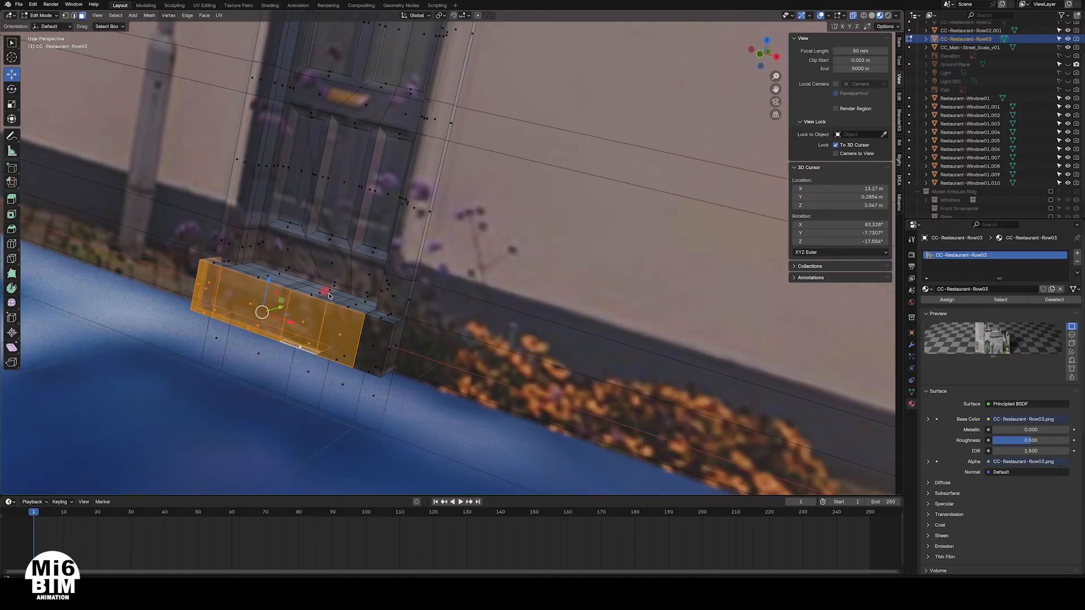
{"action": "left_click", "coordinate": [383, 374], "text": "shift"}
{"action": "left_click", "coordinate": [377, 371], "text": "shift"}
{"action": "left_click", "coordinate": [345, 359], "text": "shift"}
{"action": "left_click", "coordinate": [339, 365], "text": "shift"}
{"action": "left_click", "coordinate": [376, 374], "text": "shift"}
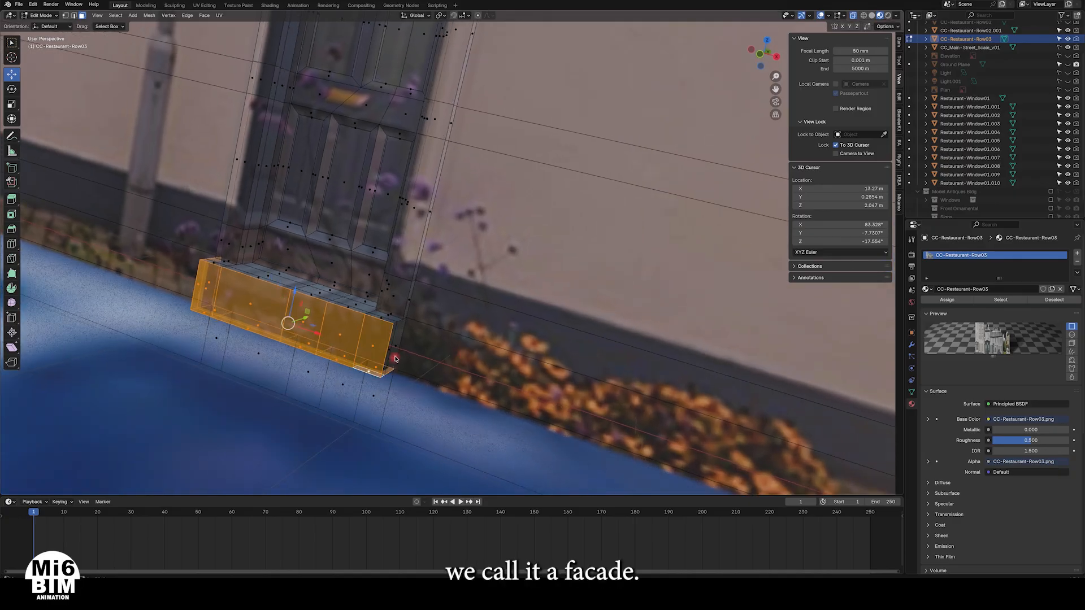
{"action": "left_click", "coordinate": [390, 351], "text": "shift"}
{"action": "left_click", "coordinate": [395, 347], "text": "shift"}
Step: Extend the face selection over the doorstep's top, the lower door panels and the surrounds on both sides
{"action": "middle_click_drag", "start_coordinate": [359, 345], "coordinate": [448, 390]}
{"action": "left_click_drag", "start_coordinate": [270, 269], "coordinate": [468, 326], "text": "shift"}
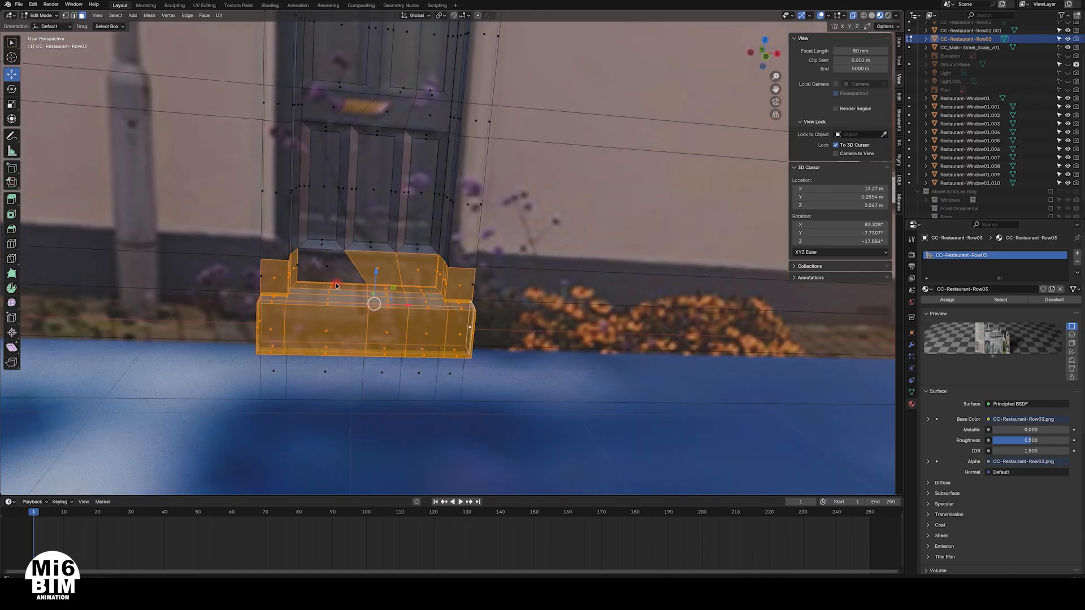
{"action": "key", "text": "e"}
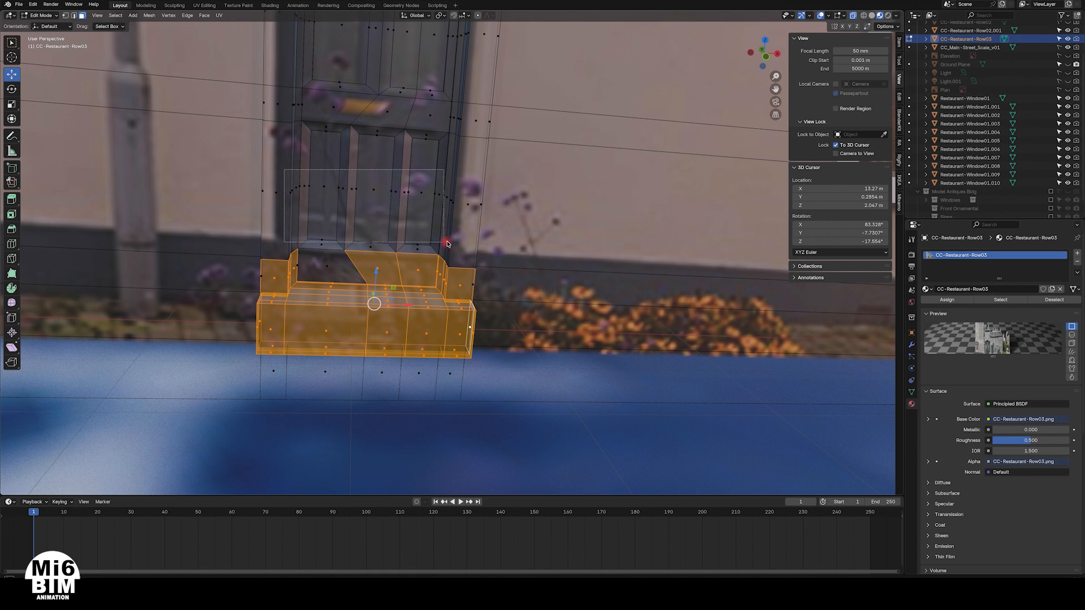
{"action": "left_click", "coordinate": [450, 242]}
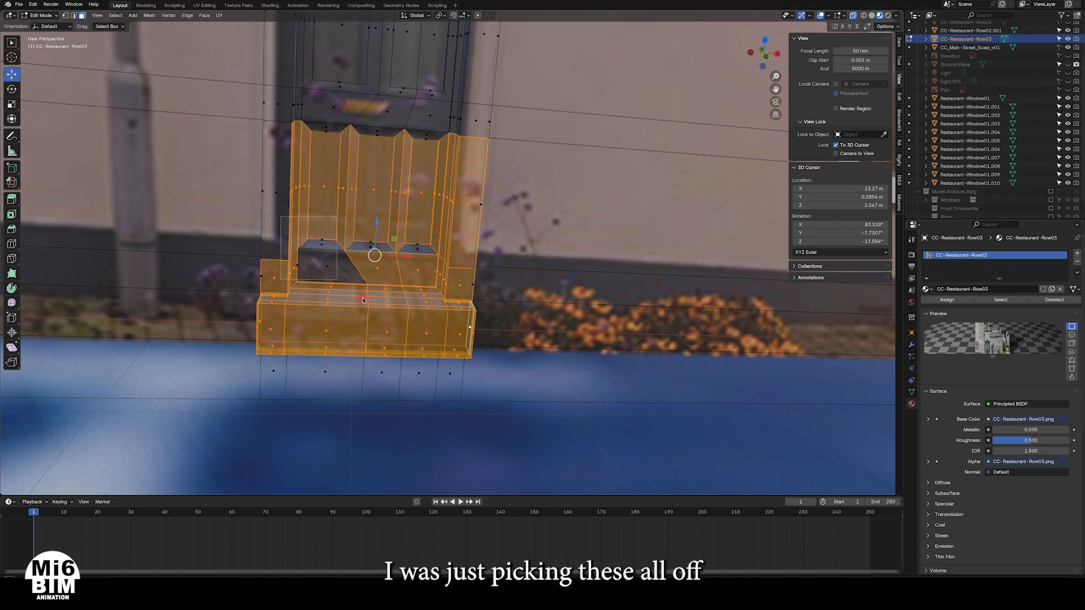
{"action": "left_click", "coordinate": [383, 272], "text": "shift"}
{"action": "left_click", "coordinate": [418, 248], "text": "shift"}
{"action": "left_click", "coordinate": [475, 287], "text": "shift"}
{"action": "left_click", "coordinate": [481, 205], "text": "shift"}
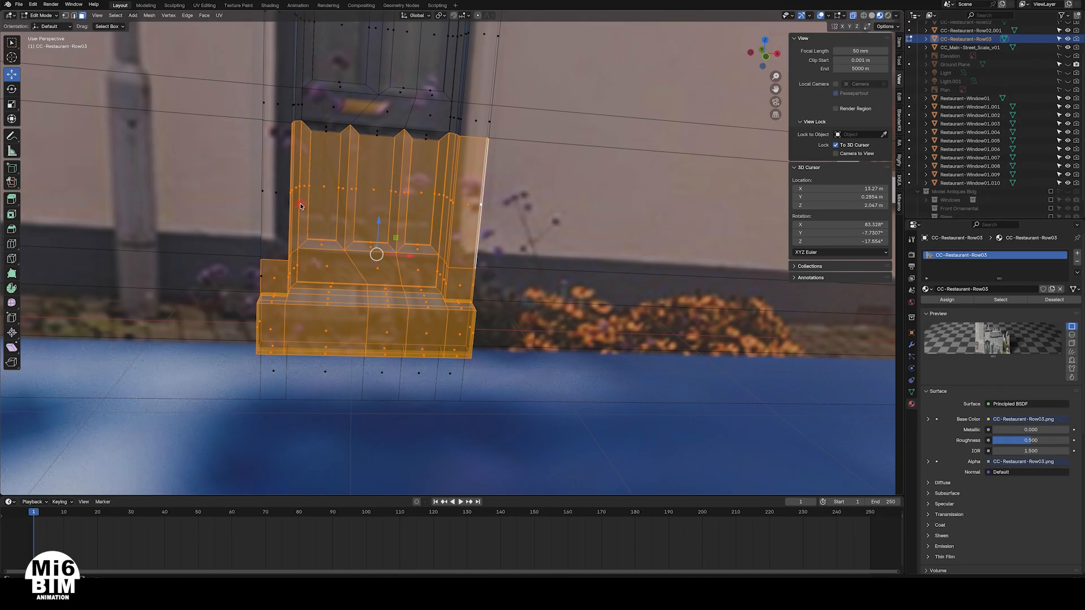
{"action": "left_click", "coordinate": [260, 266], "text": "shift"}
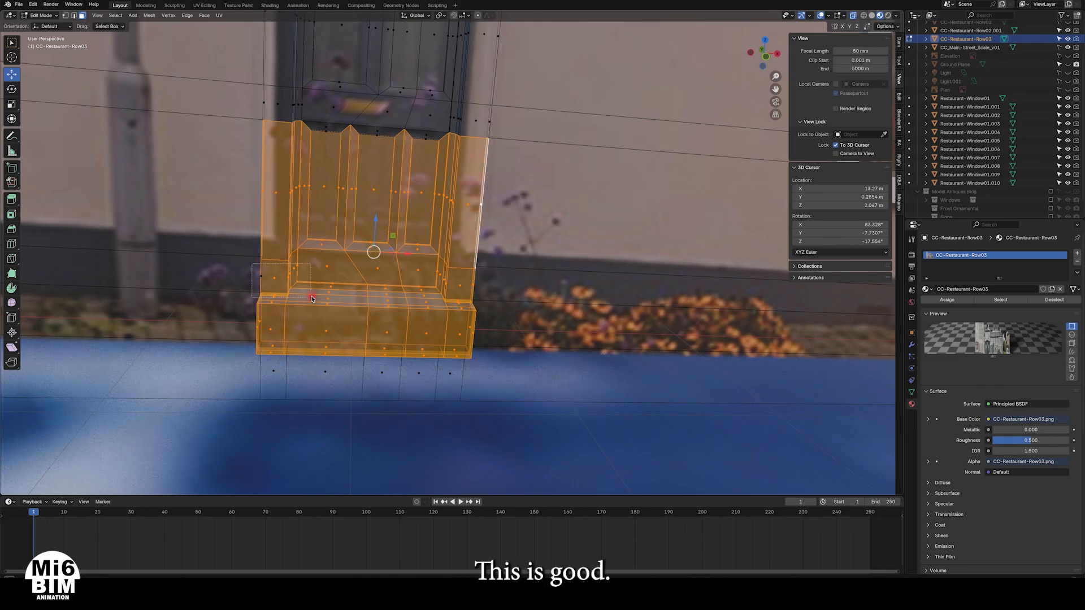
Step: Extend the face selection upward over the upper door panels, the top opening and the surrounding frame
{"action": "middle_click_drag", "start_coordinate": [289, 209], "coordinate": [267, 356], "text": "shift"}
{"action": "left_click_drag", "start_coordinate": [232, 208], "coordinate": [480, 345], "text": "shift"}
{"action": "middle_click_drag", "start_coordinate": [289, 201], "coordinate": [294, 298], "text": "shift"}
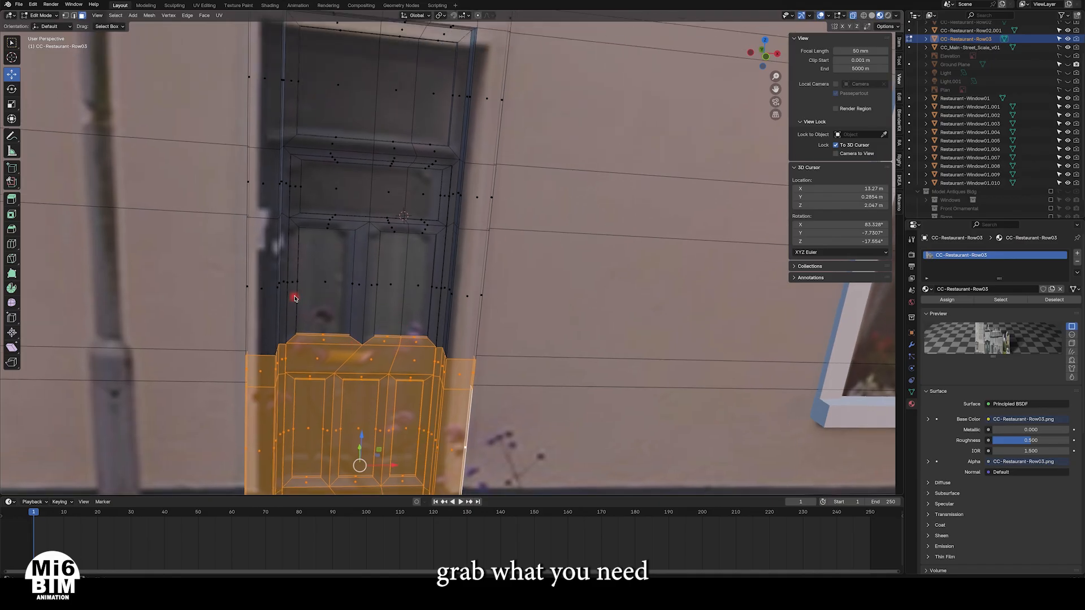
{"action": "left_click_drag", "start_coordinate": [260, 227], "coordinate": [528, 410], "text": "shift"}
{"action": "middle_click_drag", "start_coordinate": [386, 324], "coordinate": [405, 423], "text": "shift"}
{"action": "left_click_drag", "start_coordinate": [274, 264], "coordinate": [600, 362], "text": "shift"}
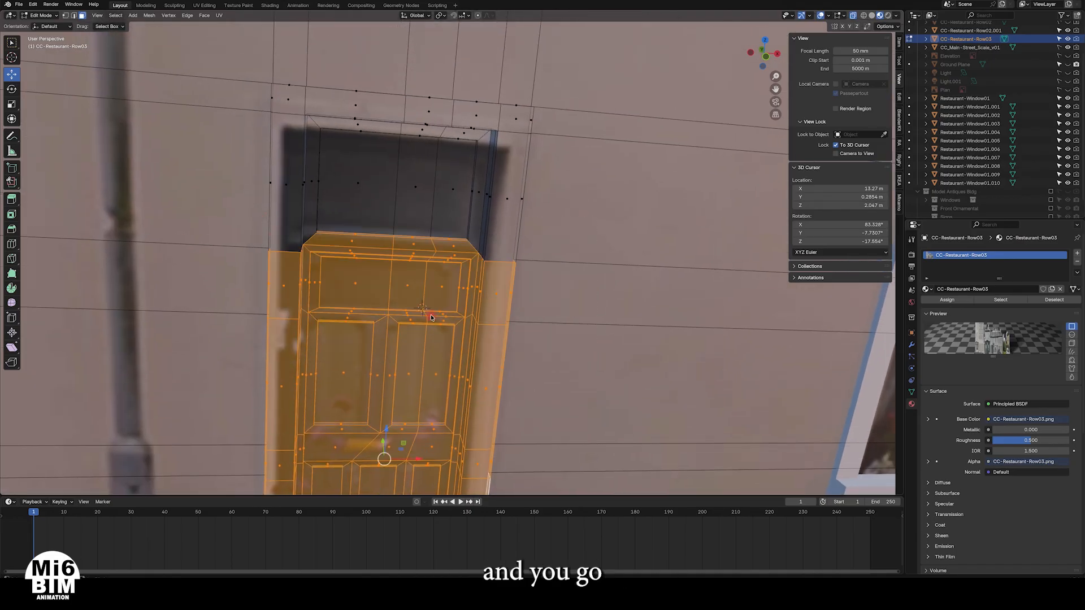
{"action": "middle_click_drag", "start_coordinate": [419, 309], "coordinate": [411, 333], "text": "shift"}
{"action": "left_click_drag", "start_coordinate": [236, 108], "coordinate": [570, 369], "text": "shift"}
Step: Separate the selected doorway and doorstep faces from the facade into their own object
{"action": "middle_click_drag", "start_coordinate": [513, 371], "coordinate": [528, 111]}
{"action": "middle_click_drag", "start_coordinate": [485, 282], "coordinate": [404, 192]}
{"action": "right_click", "coordinate": [405, 192]}
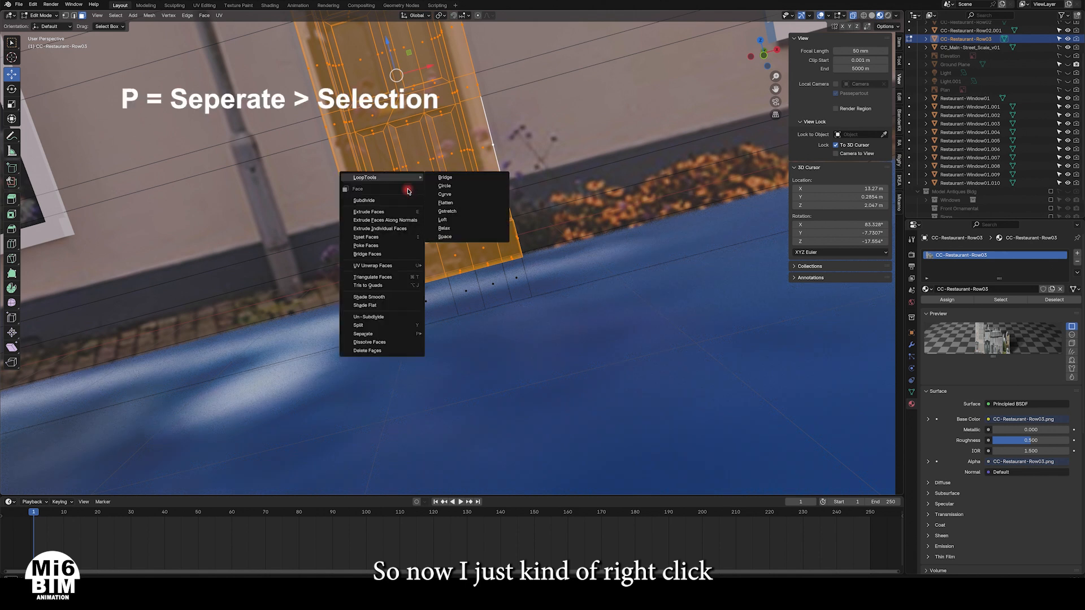
{"action": "mouse_move", "coordinate": [377, 337]}
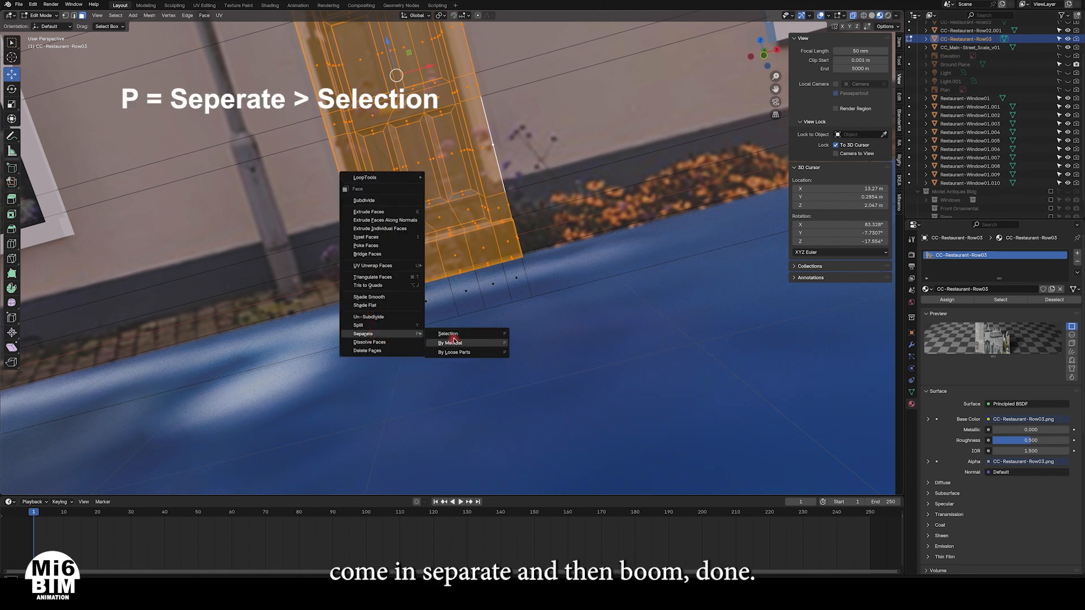
{"action": "left_click", "coordinate": [480, 328]}
{"action": "middle_click_drag", "start_coordinate": [584, 195], "coordinate": [574, 204]}
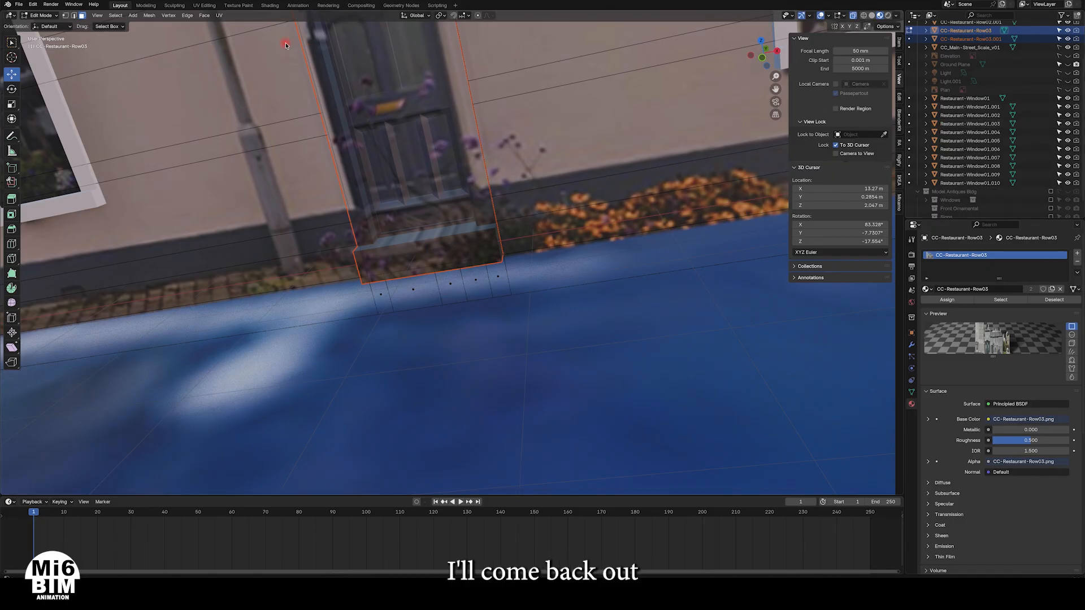
Step: Return to Object Mode and select only the separated doorway object
{"action": "left_click", "coordinate": [56, 17]}
{"action": "left_click", "coordinate": [42, 26]}
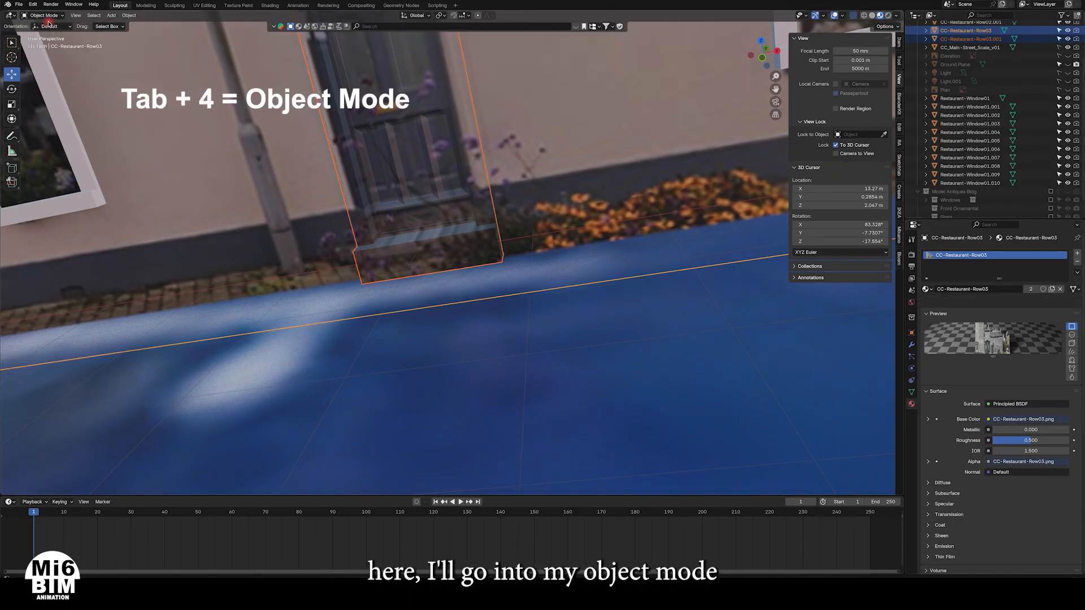
{"action": "left_click", "coordinate": [558, 348]}
{"action": "left_click", "coordinate": [452, 192]}
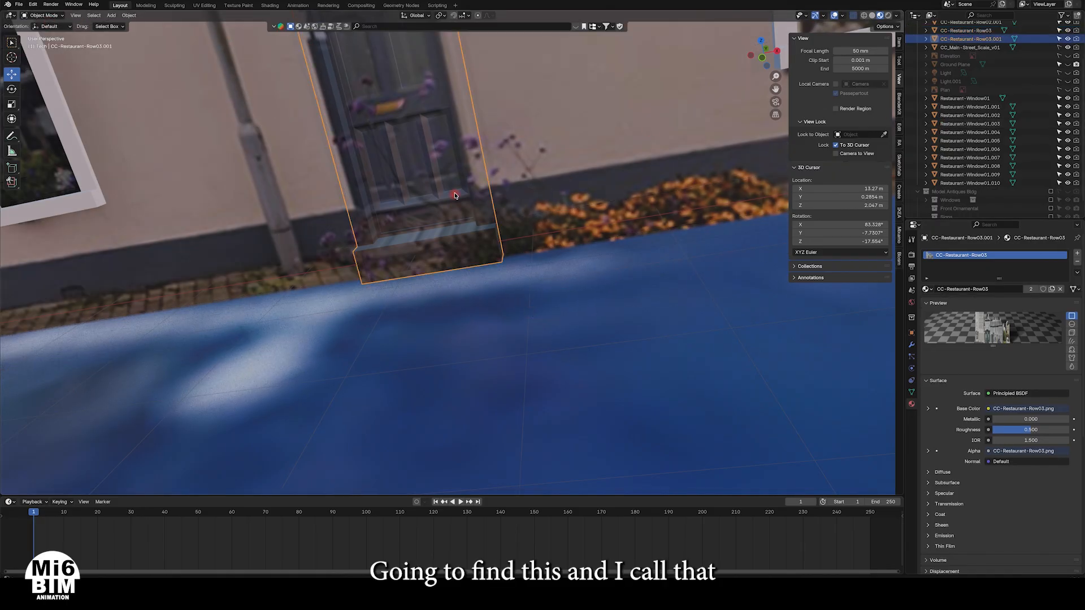
Step: Rename the separated doorway object as Restaurant-Door01
{"action": "double_click", "coordinate": [973, 40]}
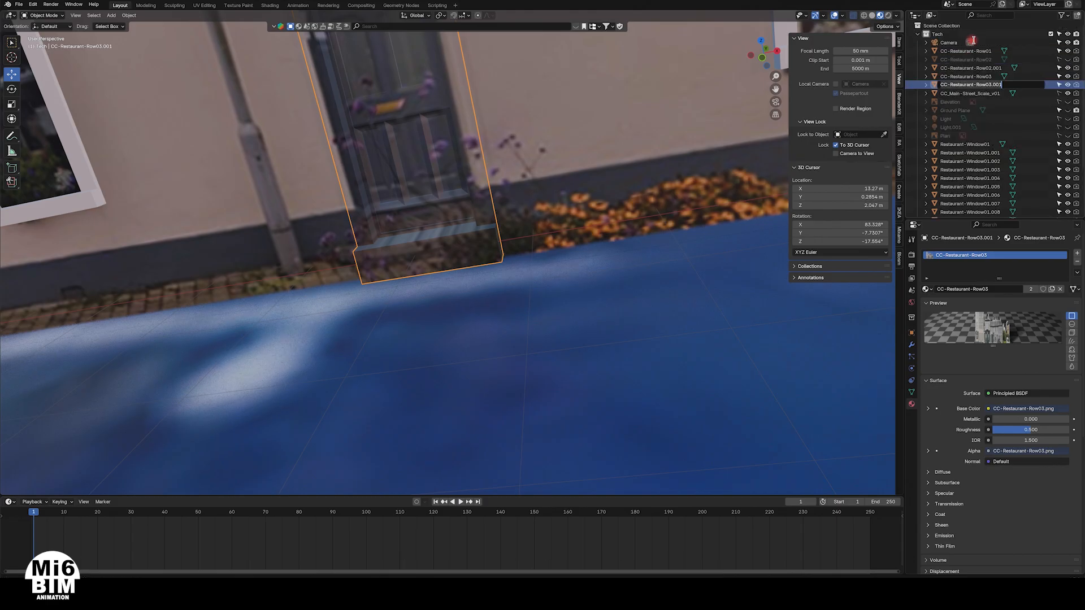
{"action": "left_click", "coordinate": [956, 85]}
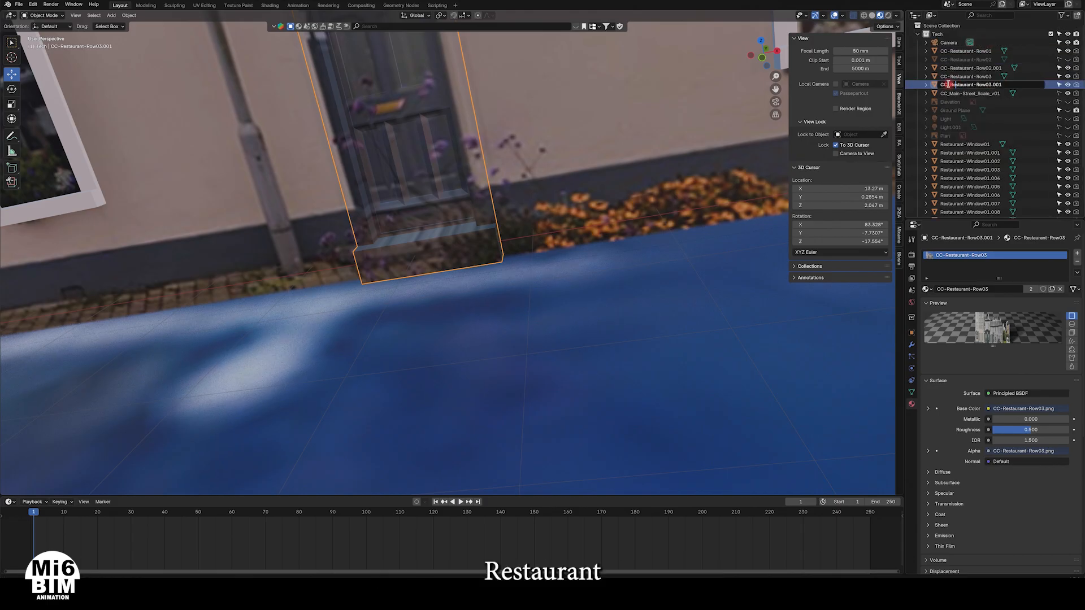
{"action": "key", "text": "BackSpace"}
{"action": "key", "text": "BackSpace"}
{"action": "key", "text": "BackSpace"}
{"action": "left_click", "coordinate": [1003, 84]}
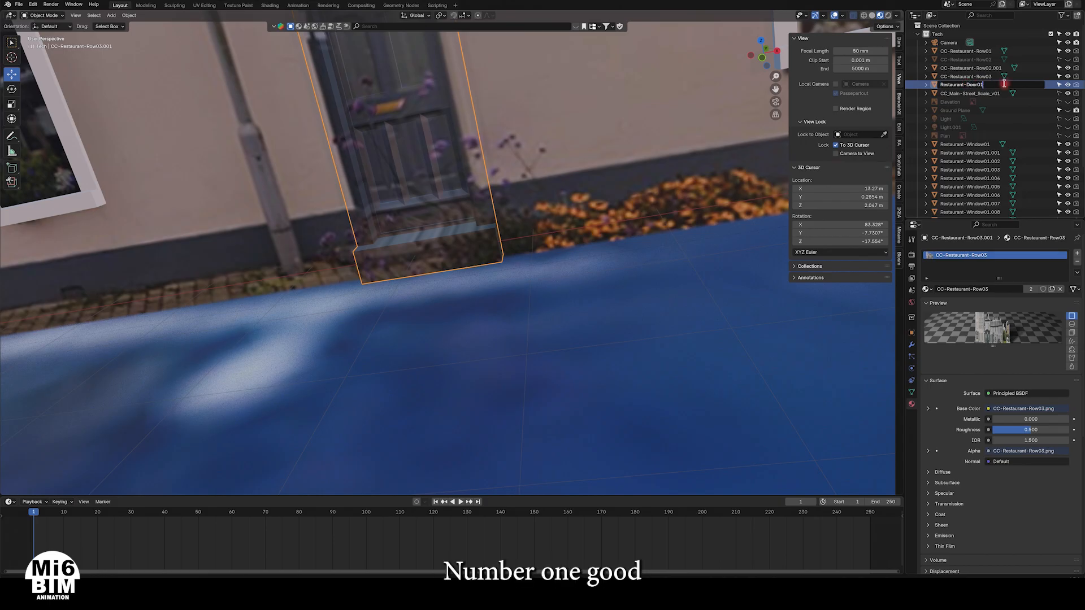
{"action": "key", "text": "Return"}
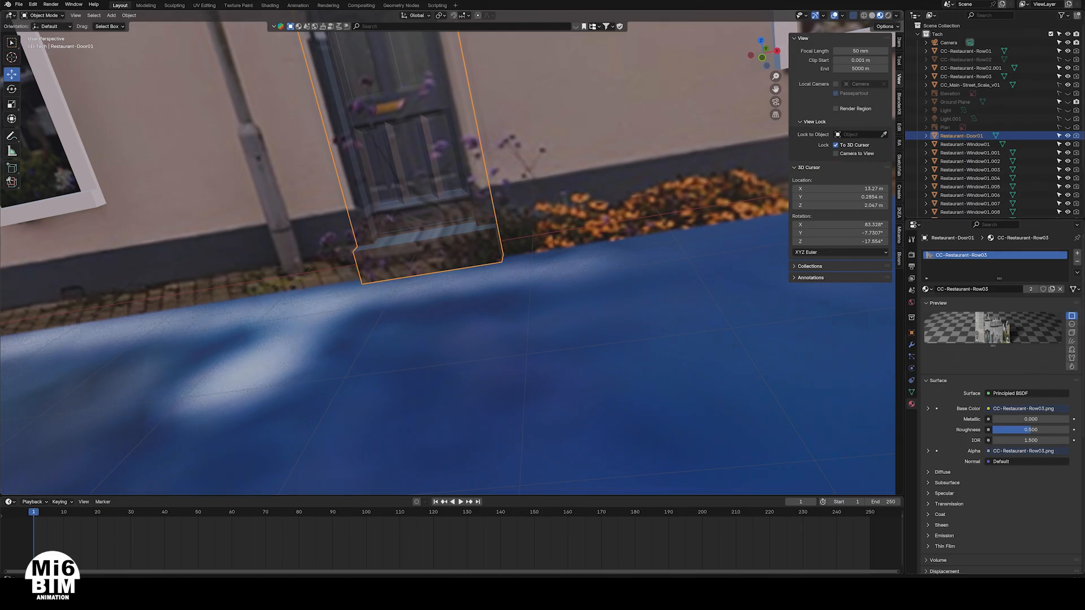
Step: Remove the CC-Restaurant-Row03 material from the door object, leaving its material slot list empty
{"action": "left_click", "coordinate": [927, 304]}
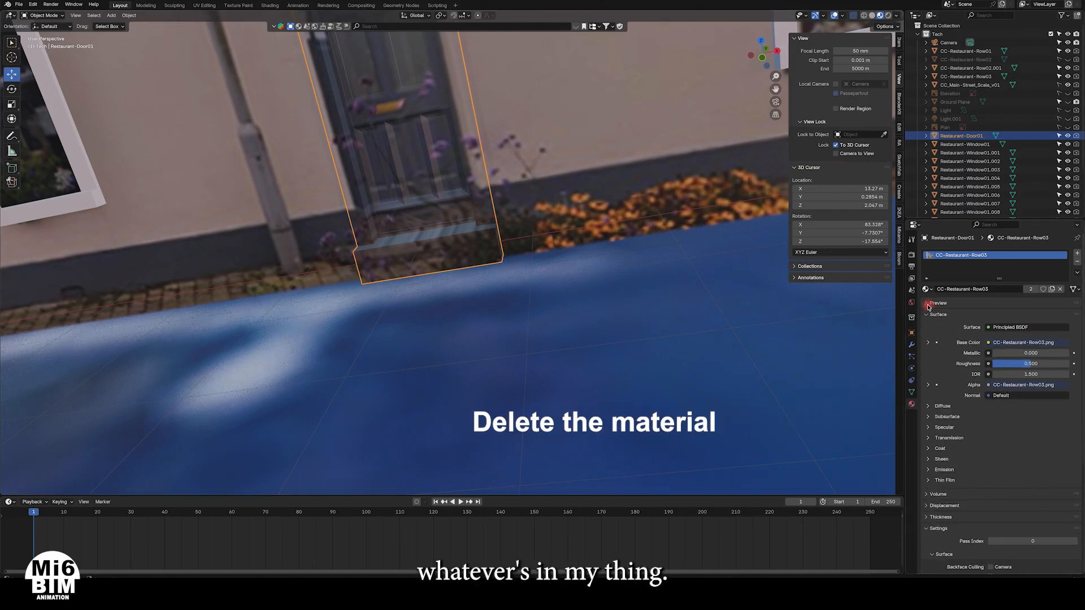
{"action": "left_click", "coordinate": [1077, 262]}
{"action": "middle_click_drag", "start_coordinate": [516, 224], "coordinate": [588, 226]}
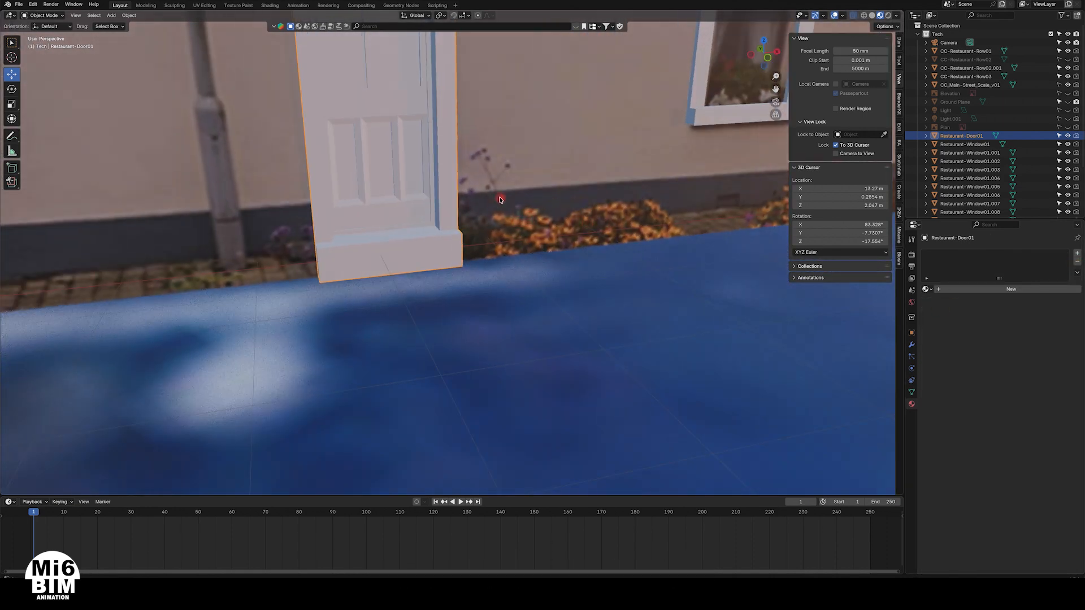
{"action": "scroll", "coordinate": [499, 186], "scroll_direction": "down", "scroll_amount": 3}
{"action": "middle_click_drag", "start_coordinate": [535, 152], "coordinate": [524, 345], "text": "shift"}
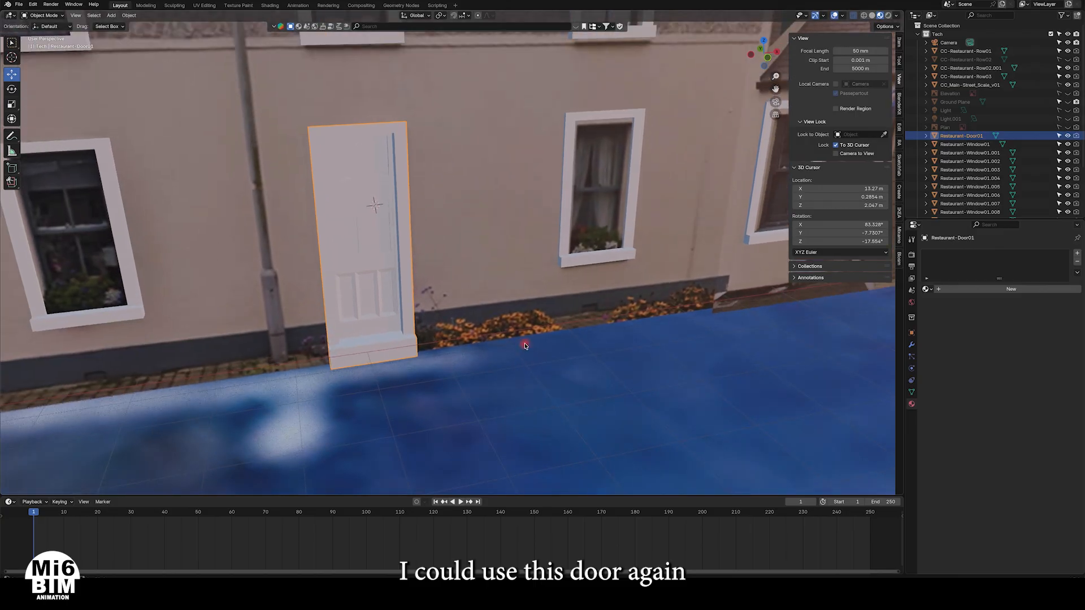
Step: Examine the plain door in the facade alongside the surrounding windows and the neighbouring building's doorway
{"action": "middle_click_drag", "start_coordinate": [406, 290], "coordinate": [388, 247]}
{"action": "middle_click_drag", "start_coordinate": [583, 324], "coordinate": [277, 305], "text": "shift"}
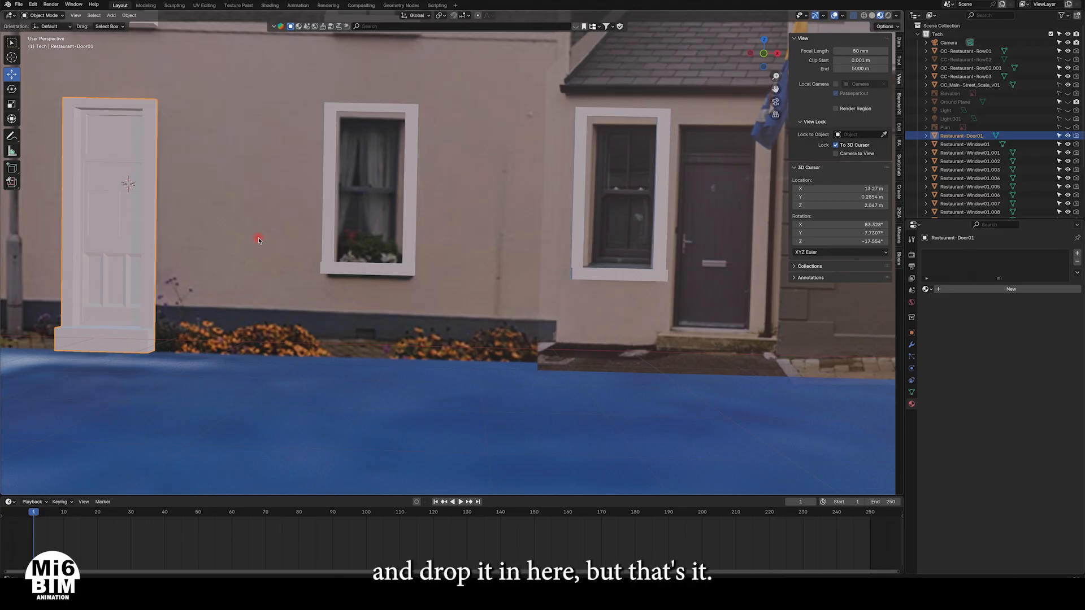
{"action": "scroll", "coordinate": [258, 240], "scroll_direction": "down", "scroll_amount": 1}
{"action": "middle_click_drag", "start_coordinate": [247, 202], "coordinate": [601, 284], "text": "shift"}
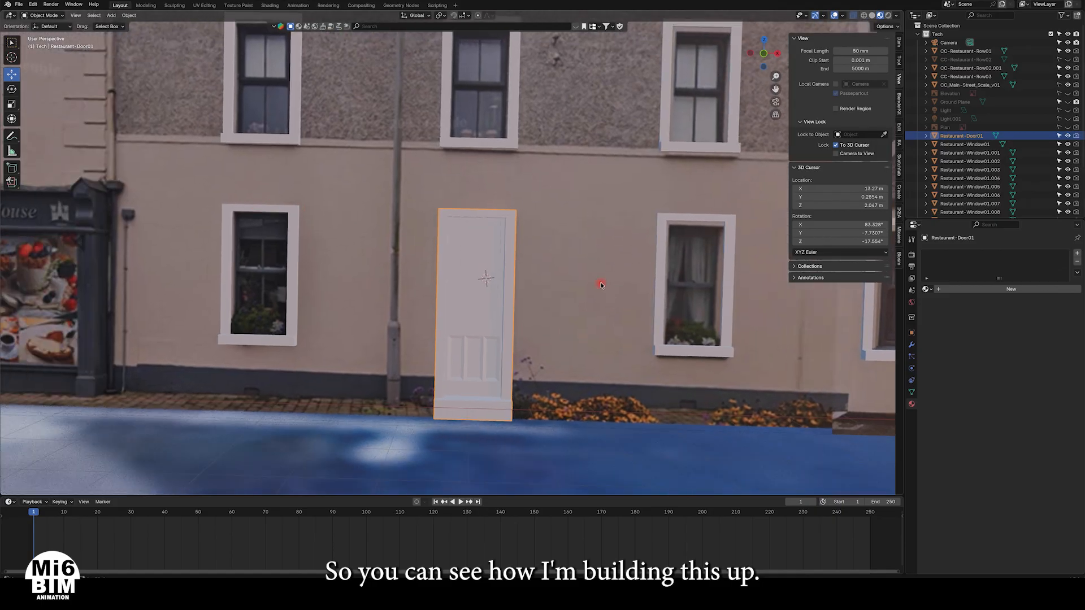
{"action": "scroll", "coordinate": [557, 242], "scroll_direction": "down", "scroll_amount": 1}
{"action": "middle_click_drag", "start_coordinate": [594, 219], "coordinate": [457, 403], "text": "shift"}
{"action": "middle_click_drag", "start_coordinate": [538, 273], "coordinate": [642, 231], "text": "shift"}
{"action": "middle_click_drag", "start_coordinate": [327, 248], "coordinate": [482, 229], "text": "shift"}
Step: Inspect The Castle coffee house shopfront, its central window and the full row facade from several angles
{"action": "middle_click_drag", "start_coordinate": [222, 399], "coordinate": [310, 308], "text": "shift"}
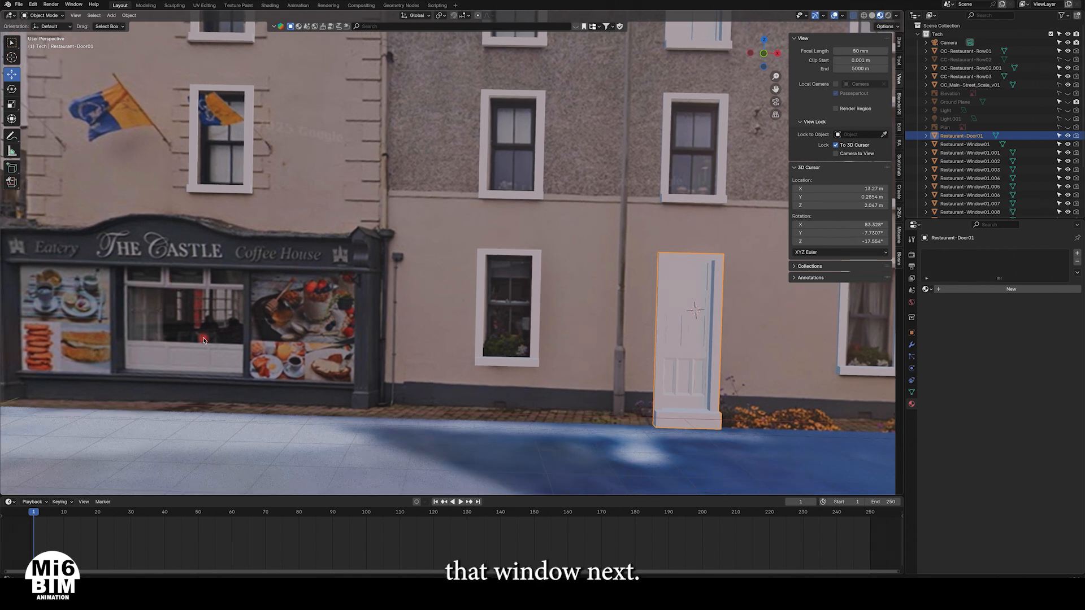
{"action": "scroll", "coordinate": [269, 319], "scroll_direction": "down", "scroll_amount": 1}
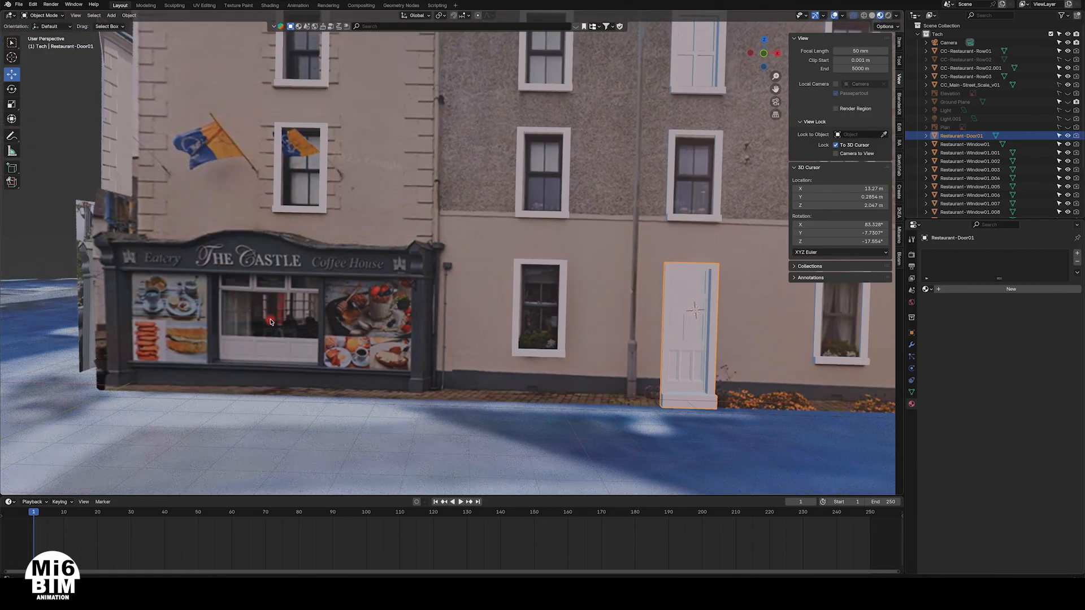
{"action": "middle_click_drag", "start_coordinate": [215, 308], "coordinate": [283, 294]}
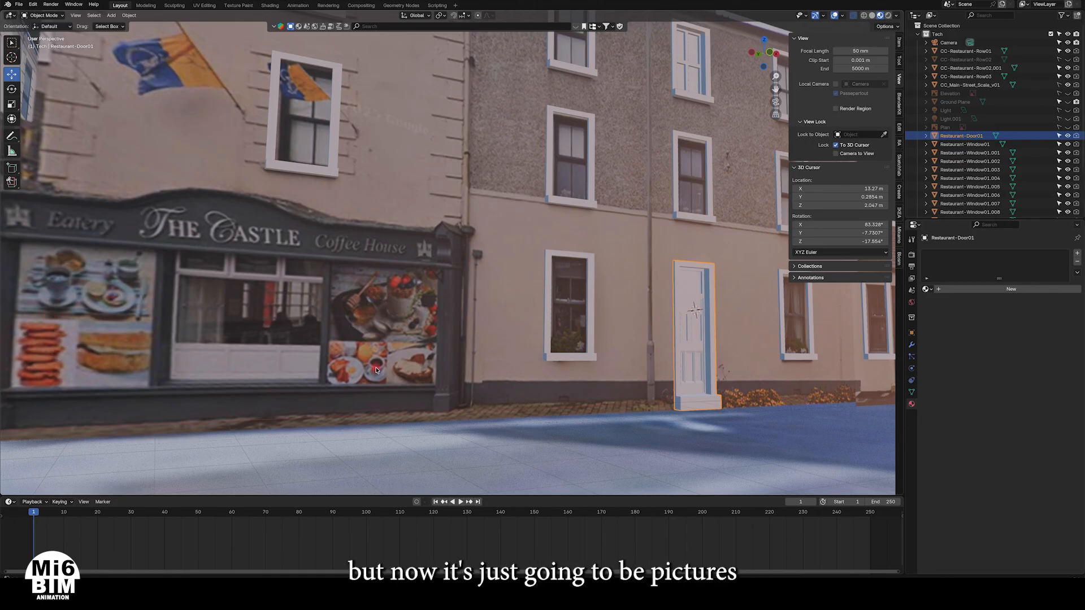
{"action": "middle_click_drag", "start_coordinate": [265, 319], "coordinate": [354, 174]}
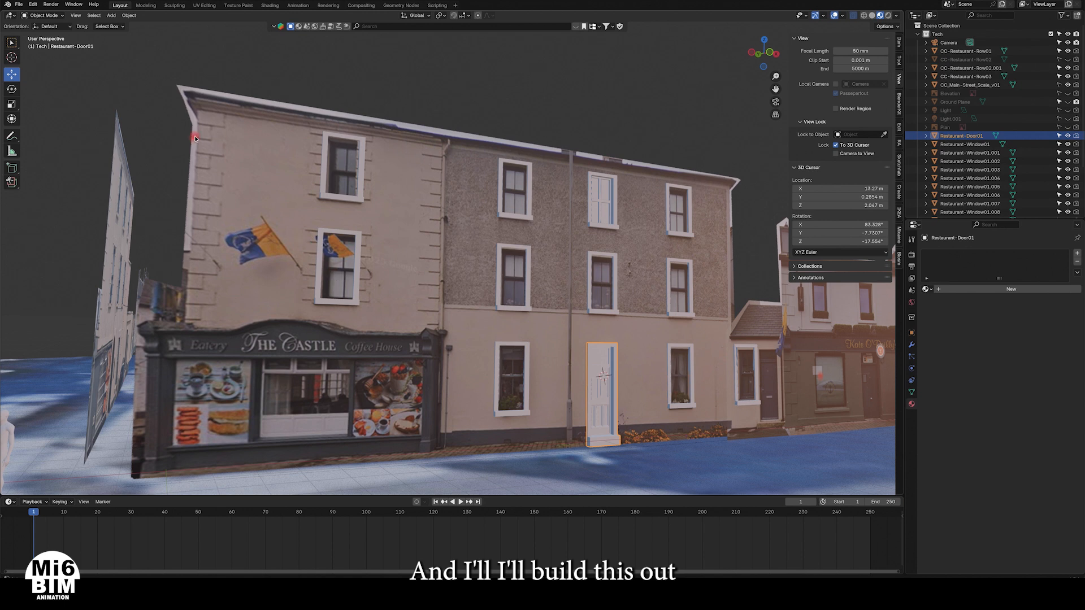
{"action": "middle_click_drag", "start_coordinate": [220, 143], "coordinate": [284, 258]}
{"action": "middle_click_drag", "start_coordinate": [344, 256], "coordinate": [241, 297]}
{"action": "middle_click_drag", "start_coordinate": [329, 255], "coordinate": [497, 315]}
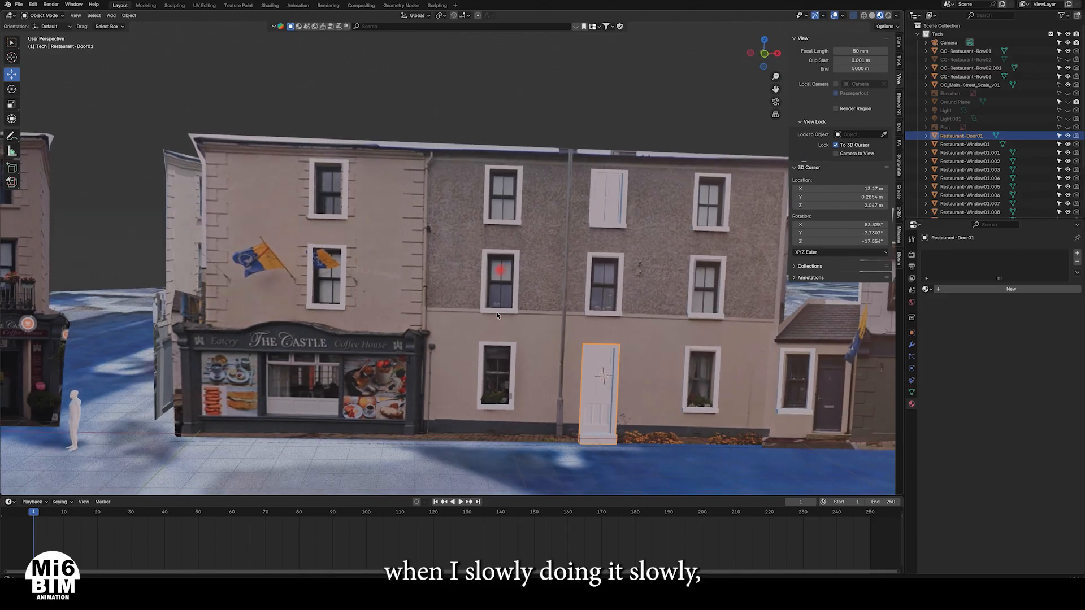